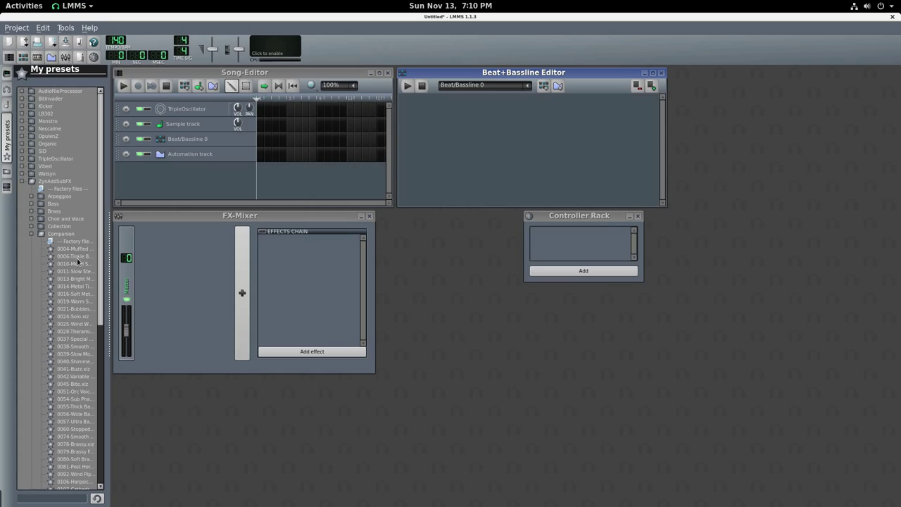
# Step: Add the 0010-Metal Sweep preset to Beat/Bassline 0 with its first step active, set the tempo to 90 and open its instrument window
pyautogui.click(80, 265)
pyautogui.moveTo(523, 150); pyautogui.dragTo(551, 134)
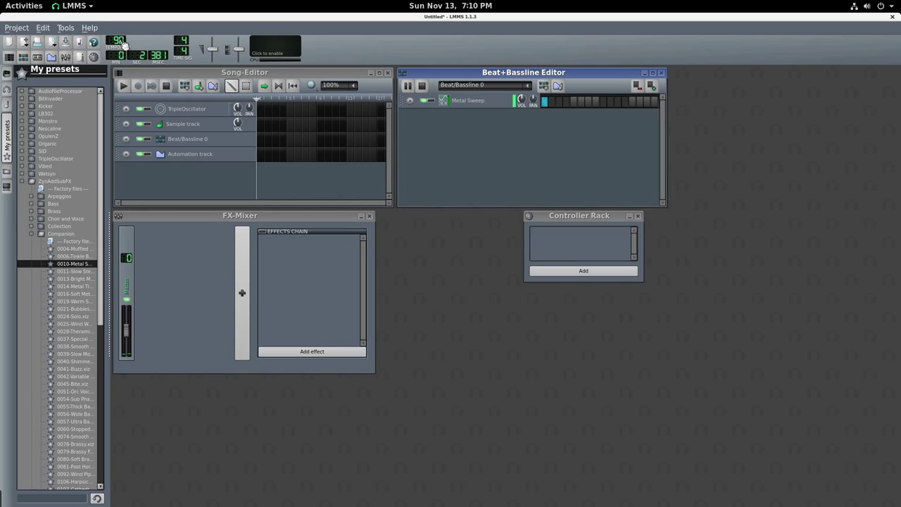
pyautogui.click(497, 101)
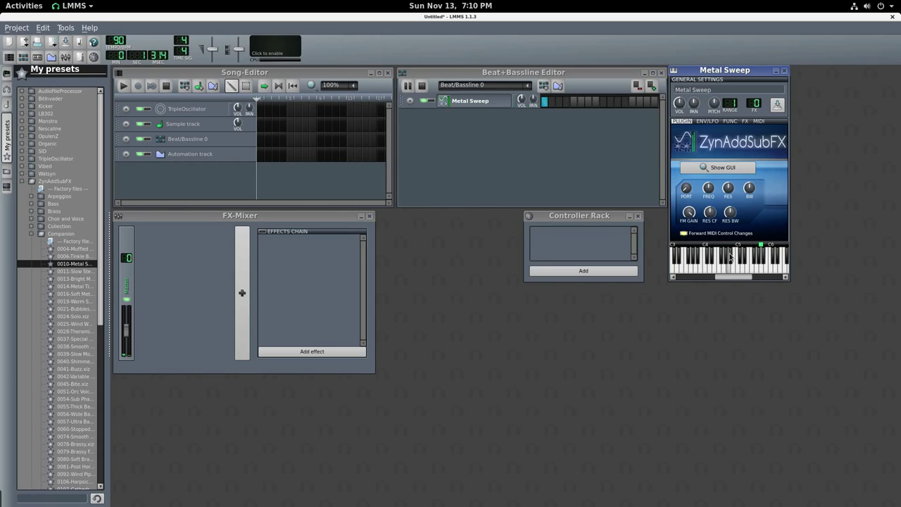
# Step: Fill the Beat/Bassline 0 track for about 16 bars in the Song-Editor and remove the Automation track while the song plays
pyautogui.moveTo(259, 144); pyautogui.dragTo(377, 144)
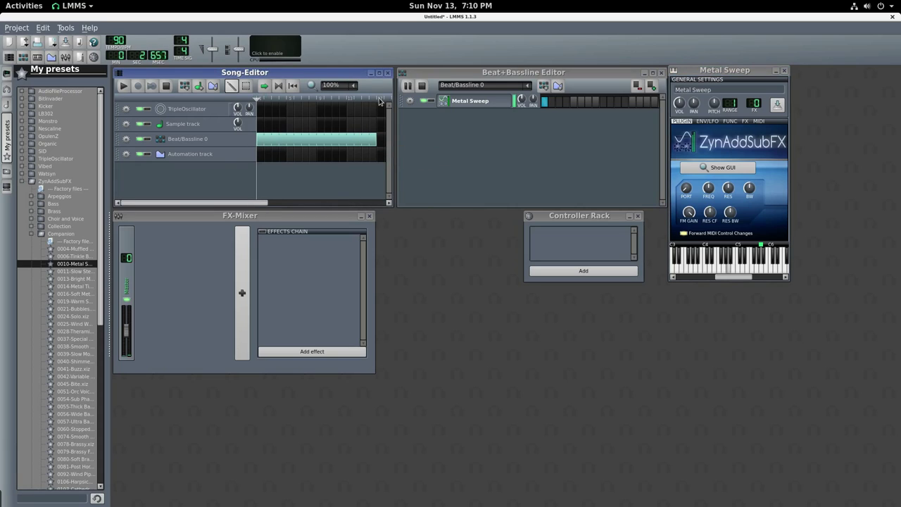
pyautogui.press('space')
pyautogui.click(127, 158)
pyautogui.click(159, 180)
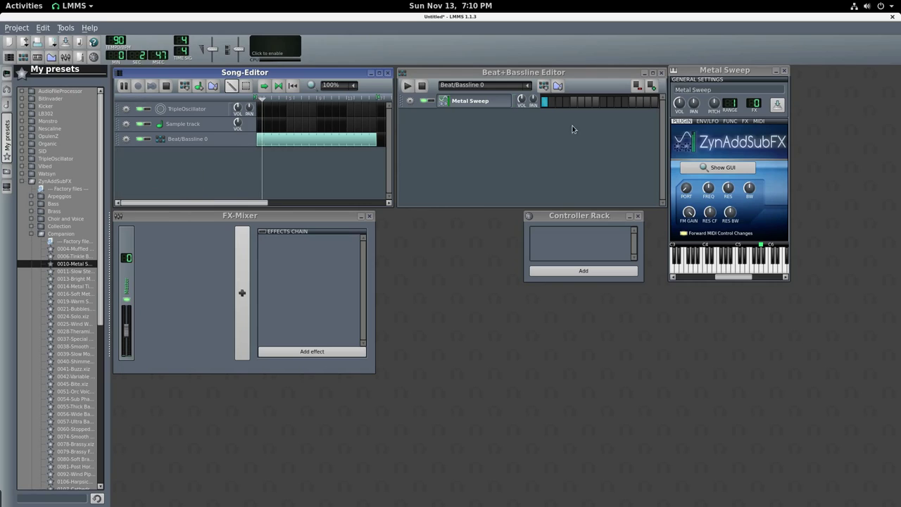
# Step: Add the Beat/Bassline 1 track and fill it in the Song-Editor to the same length as Beat/Bassline 0
pyautogui.click(550, 85)
pyautogui.click(262, 157)
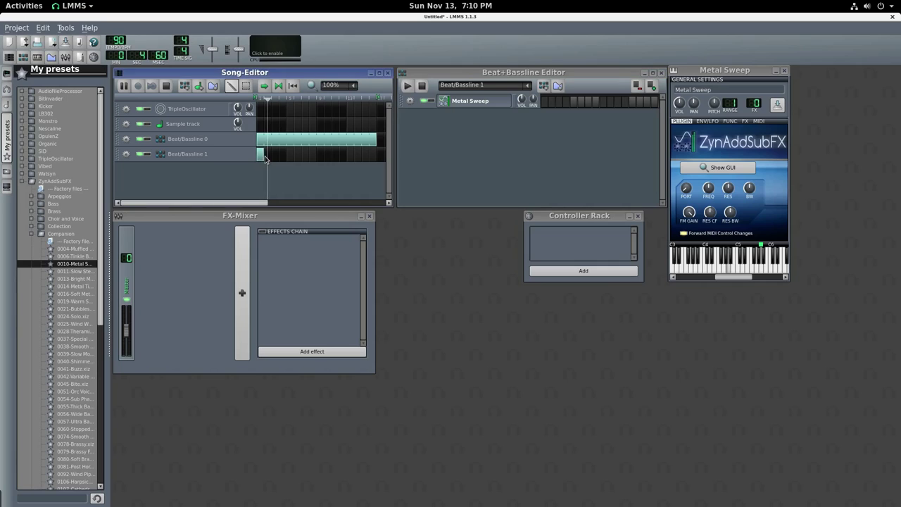
pyautogui.moveTo(261, 154); pyautogui.dragTo(377, 155)
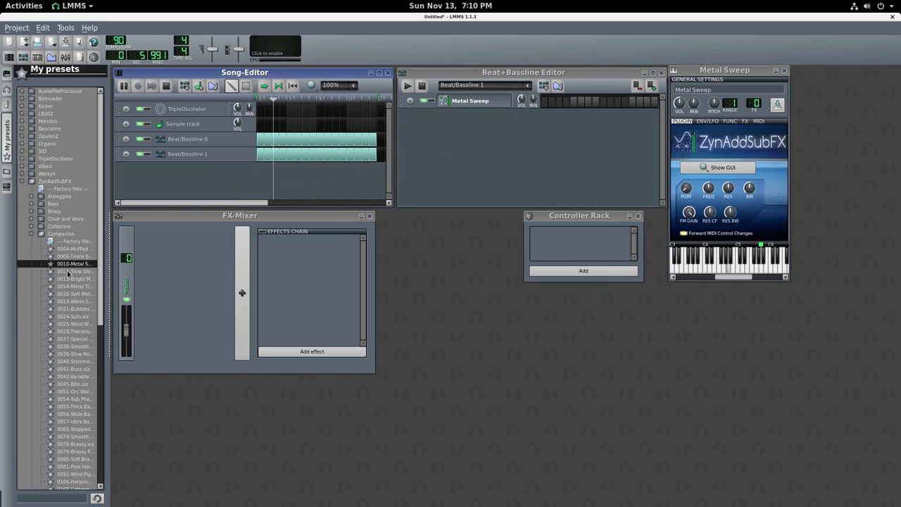
# Step: Audition several Companion presets and add 0055-Thick Bass as a new track in the Beat+Bassline Editor
pyautogui.click(71, 301)
pyautogui.click(78, 339)
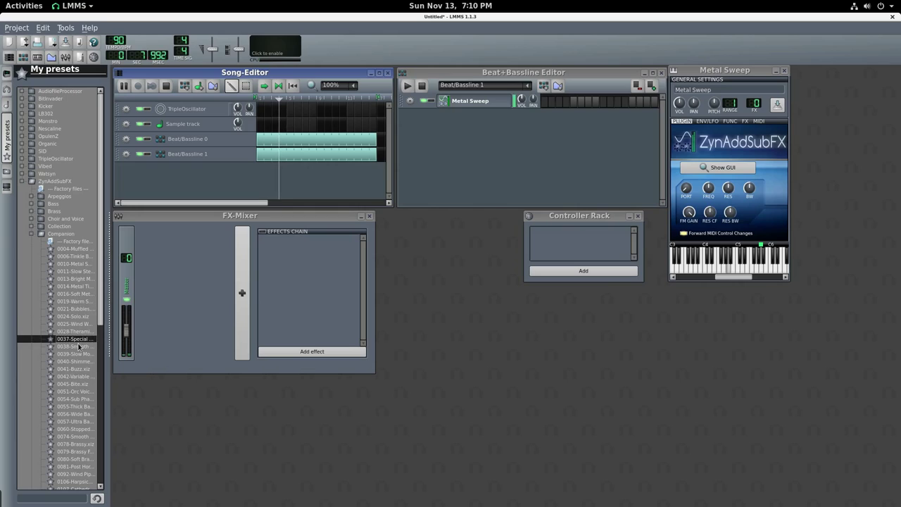
pyautogui.click(81, 376)
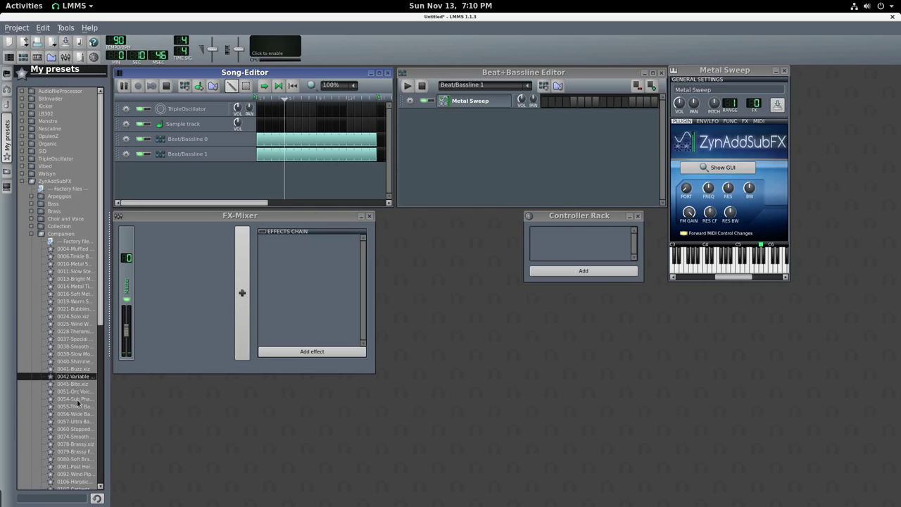
pyautogui.click(75, 408)
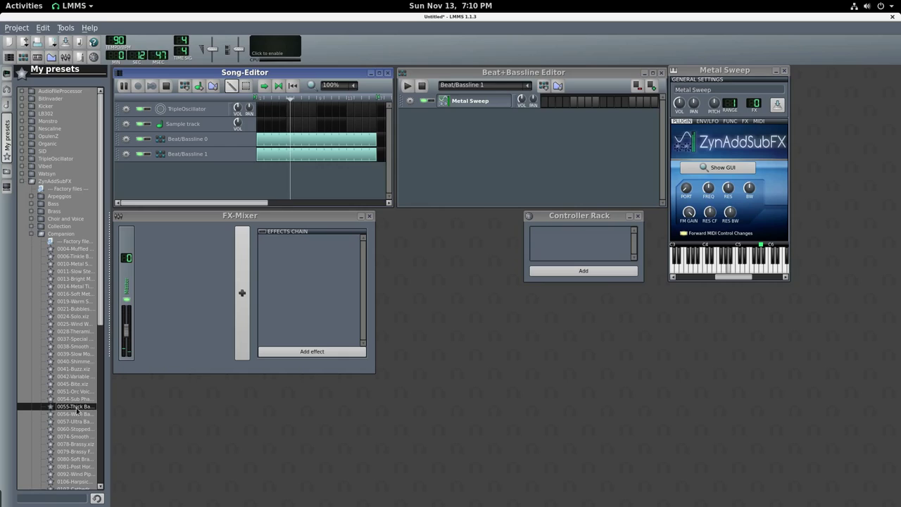
pyautogui.moveTo(76, 408); pyautogui.dragTo(591, 196)
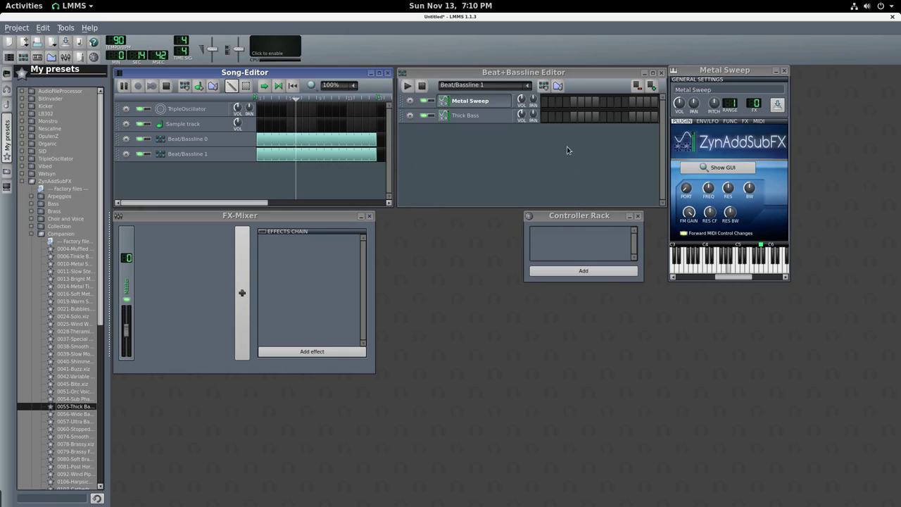
# Step: Activate steps 1, 5, 9 and 13 of the Thick Bass track in Beat/Bassline 1
pyautogui.click(546, 117)
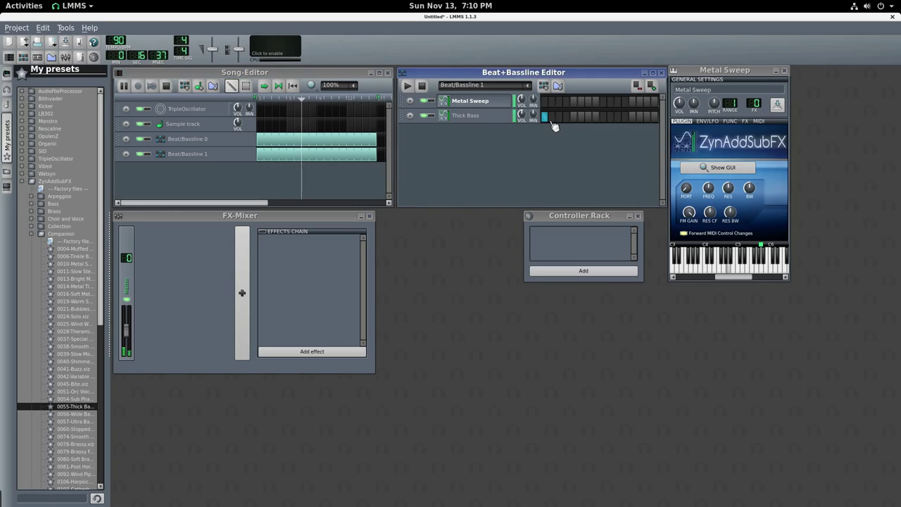
pyautogui.click(574, 117)
pyautogui.click(604, 117)
pyautogui.click(634, 116)
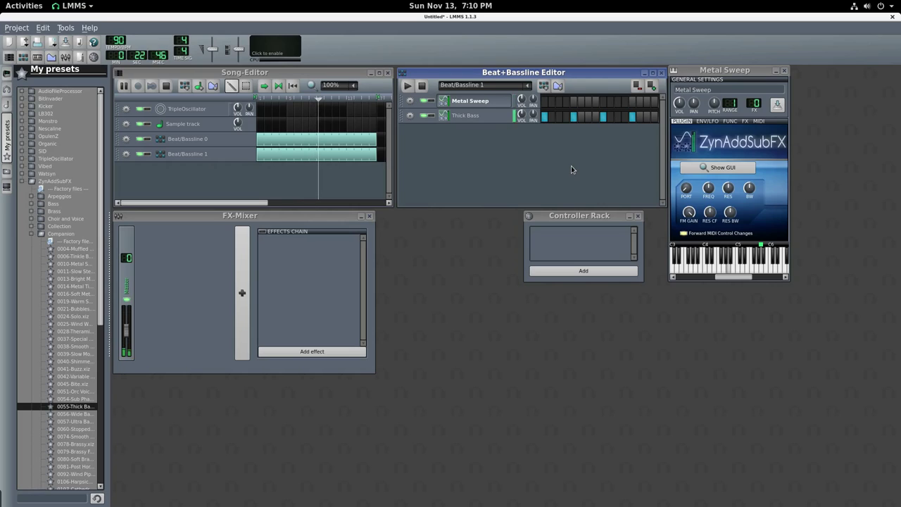
# Step: Open the Thick Bass instrument window and clone the Thick Bass track
pyautogui.click(486, 123)
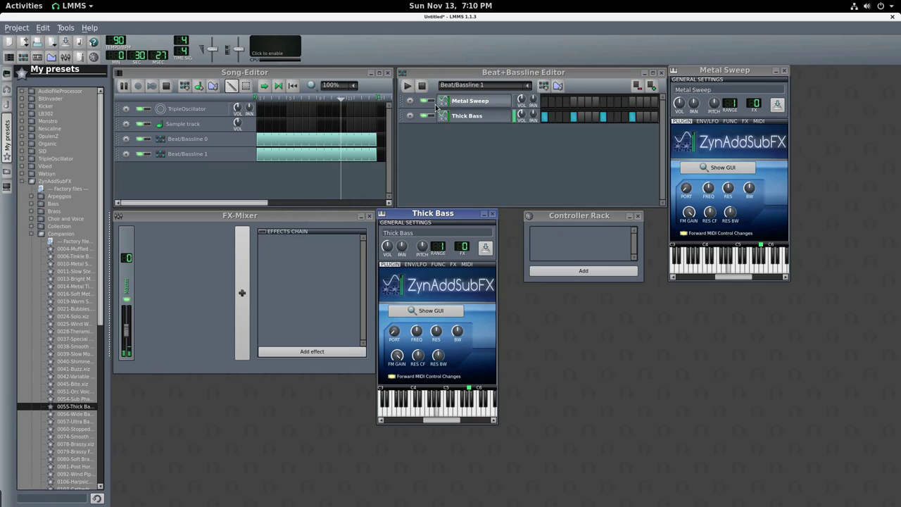
pyautogui.click(410, 116)
pyautogui.click(435, 127)
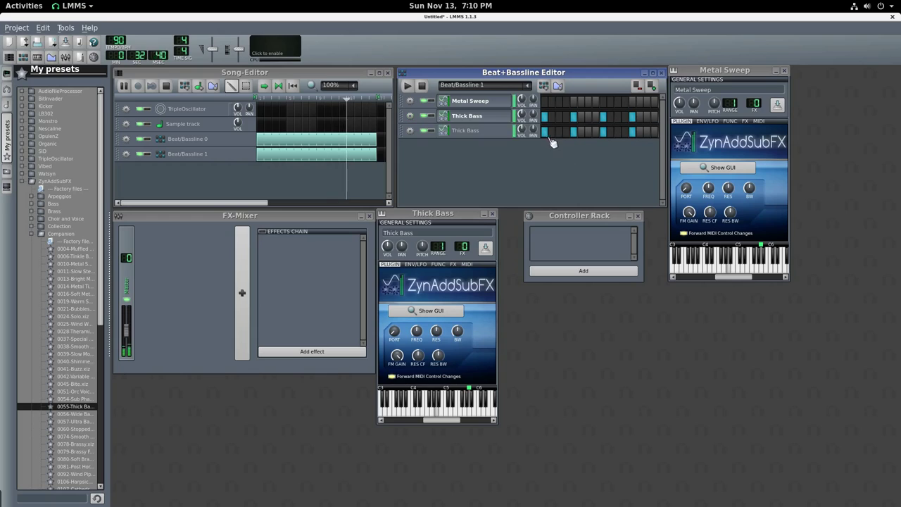
# Step: Replace the cloned Thick Bass track's beats with active steps at 3, 7, 11 and 15
pyautogui.click(574, 131)
pyautogui.click(603, 131)
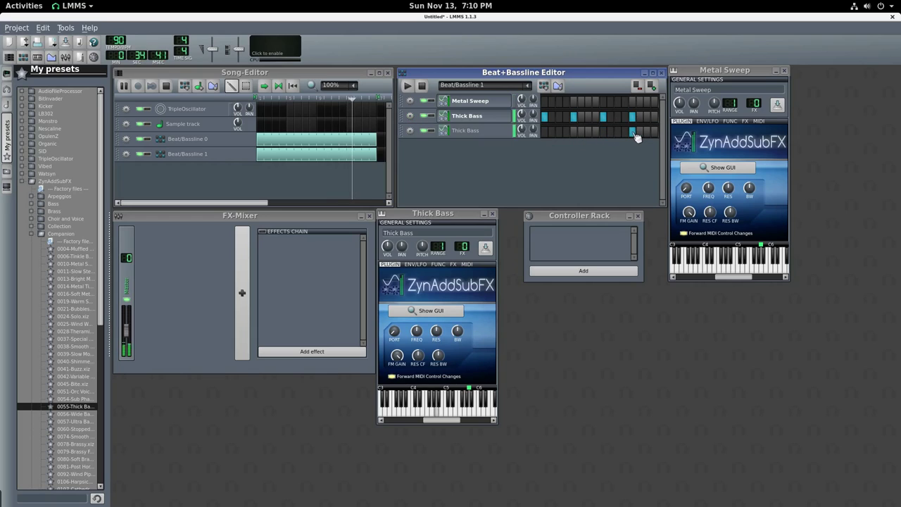
pyautogui.click(632, 131)
pyautogui.click(617, 131)
pyautogui.click(647, 131)
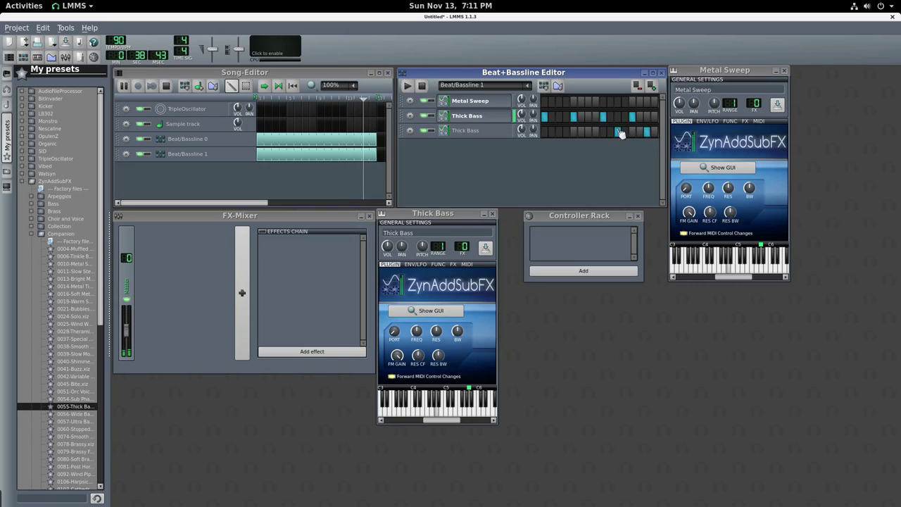
pyautogui.click(588, 131)
pyautogui.click(558, 131)
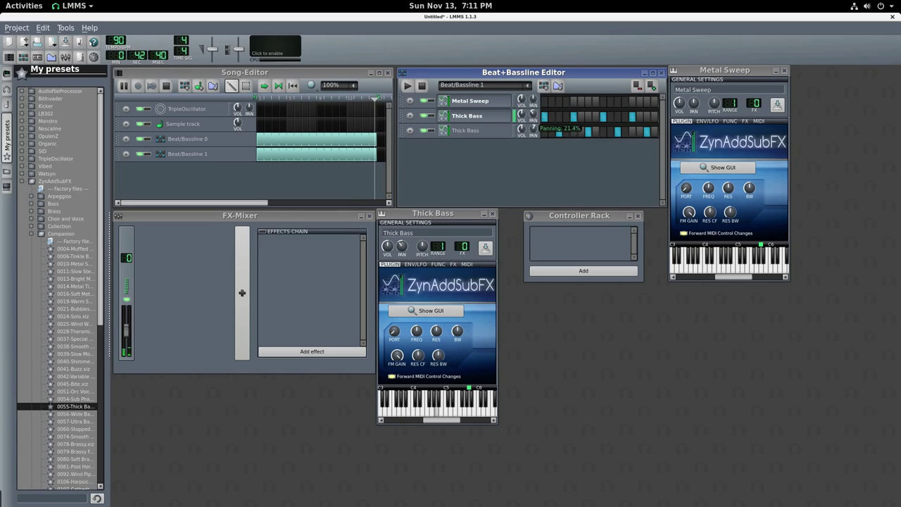
# Step: Pan the two Thick Bass tracks to opposite sides and lower the cloned track's volume
pyautogui.moveTo(524, 135); pyautogui.dragTo(531, 162)
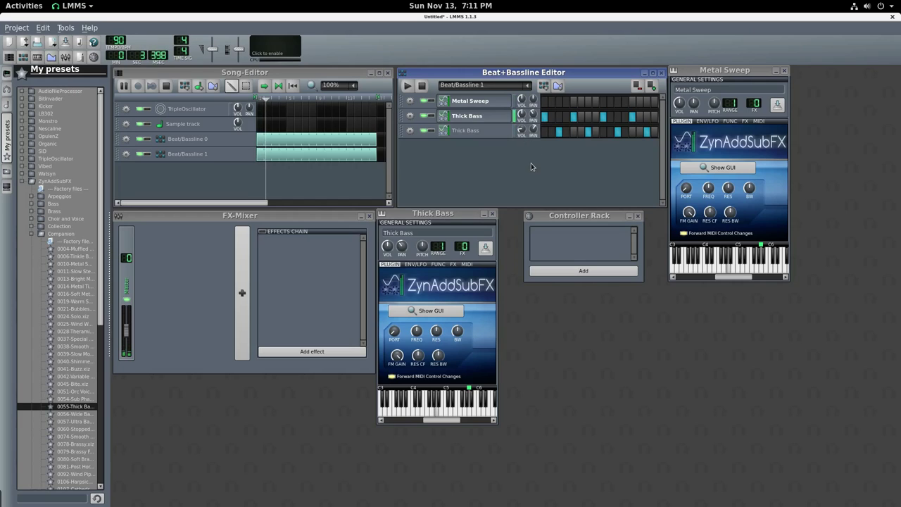
# Step: Add the Beat/Bassline 2 track and fill it in the Song-Editor to match the two patterns above
pyautogui.click(543, 86)
pyautogui.click(265, 173)
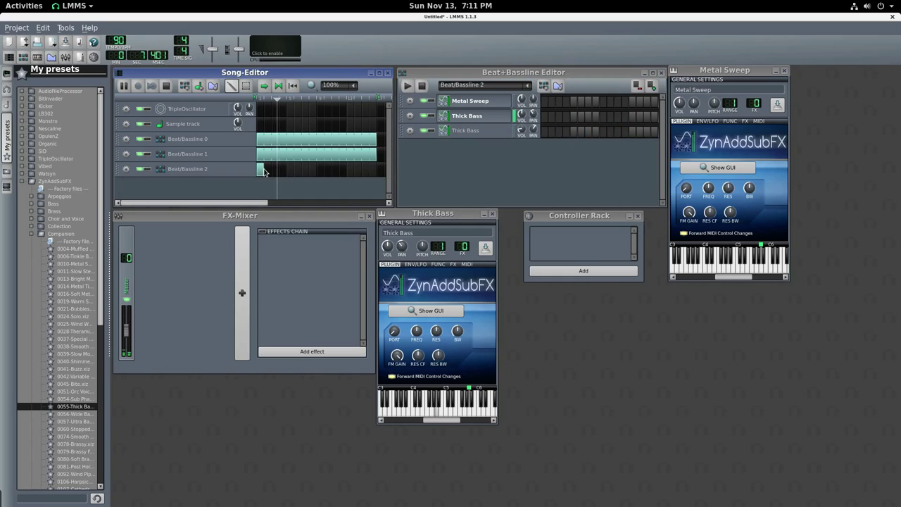
pyautogui.moveTo(261, 168); pyautogui.dragTo(379, 173)
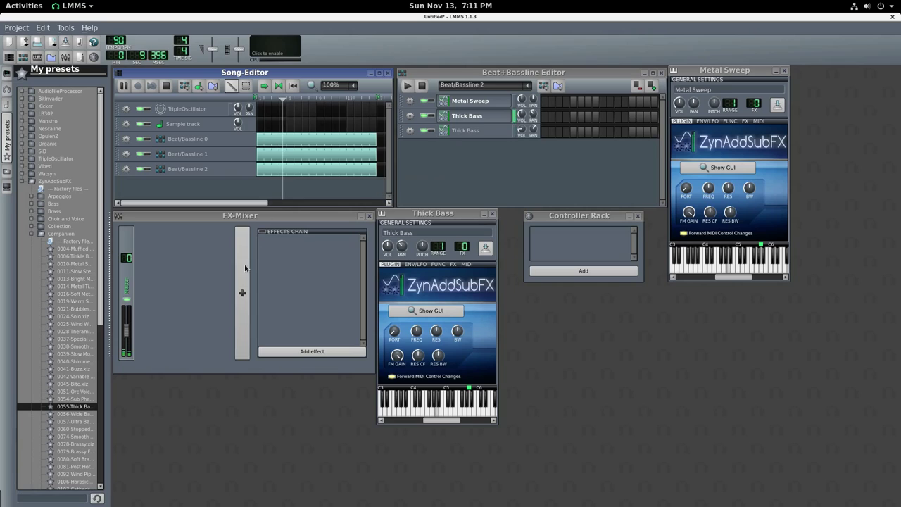
# Step: Audition further Companion presets and add 0117-Boy Choir as a new track in the Beat+Bassline Editor
pyautogui.scroll(-6, 77, 331)
pyautogui.click(77, 332)
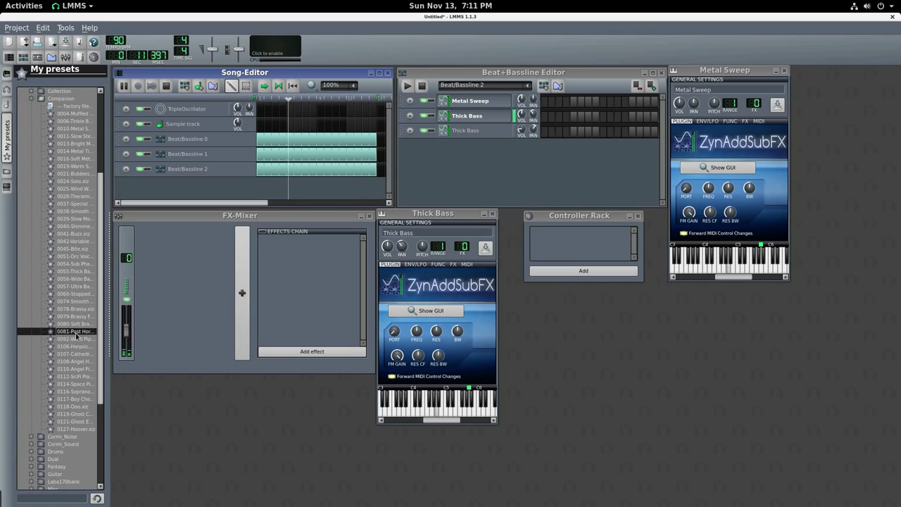
pyautogui.click(76, 340)
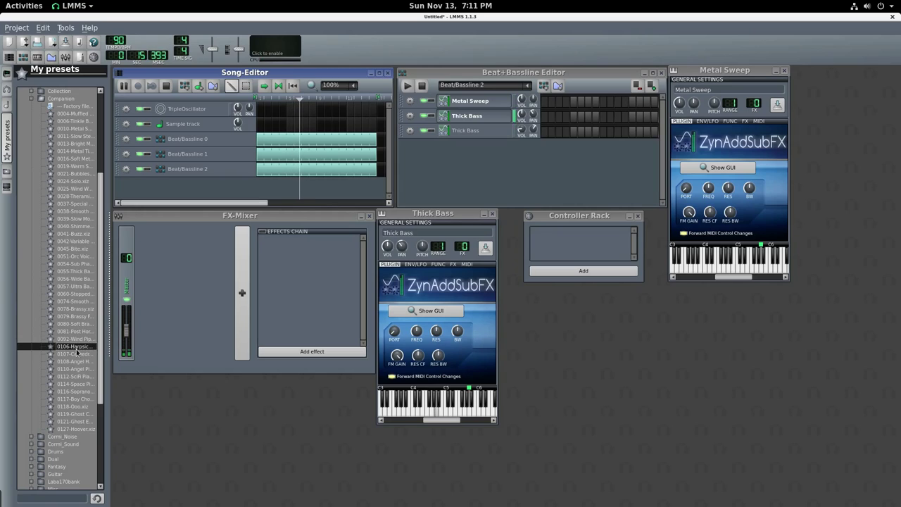
pyautogui.click(78, 354)
pyautogui.click(79, 362)
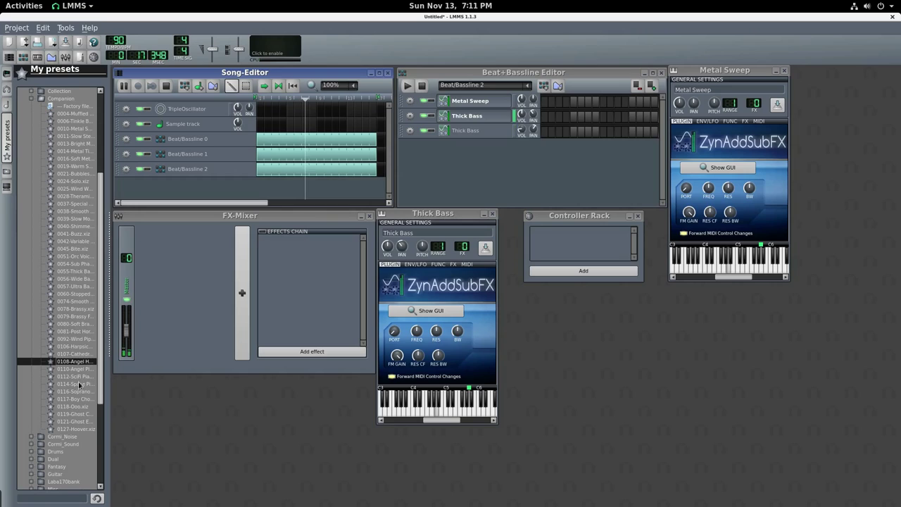
pyautogui.click(76, 400)
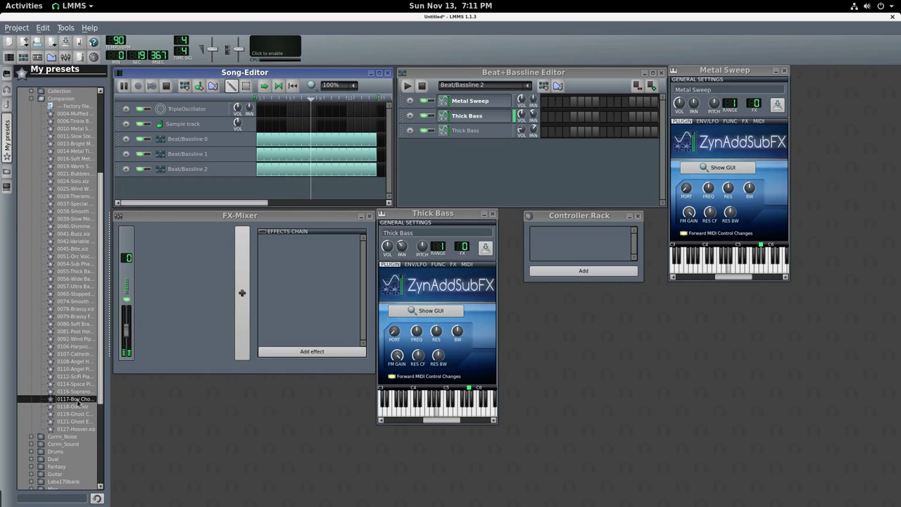
pyautogui.moveTo(108, 400); pyautogui.dragTo(564, 157)
# Step: Open the Boy Choir pattern in the piano roll and place a C4 note at its start, followed by a G4 note
pyautogui.rightClick(564, 152)
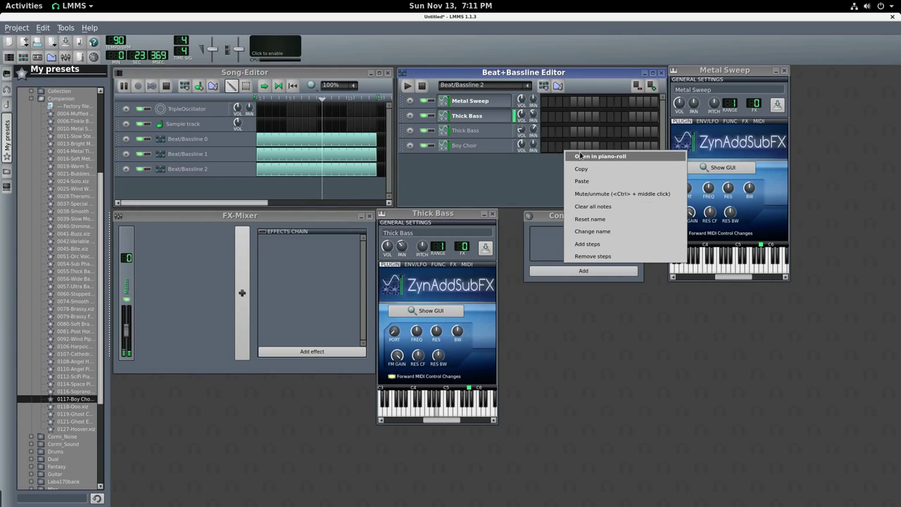
pyautogui.click(591, 156)
pyautogui.click(146, 233)
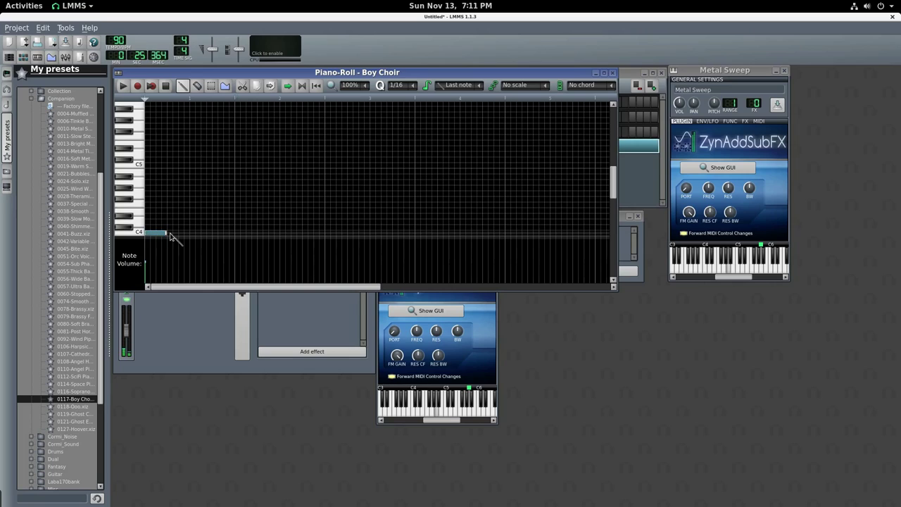
pyautogui.click(191, 194)
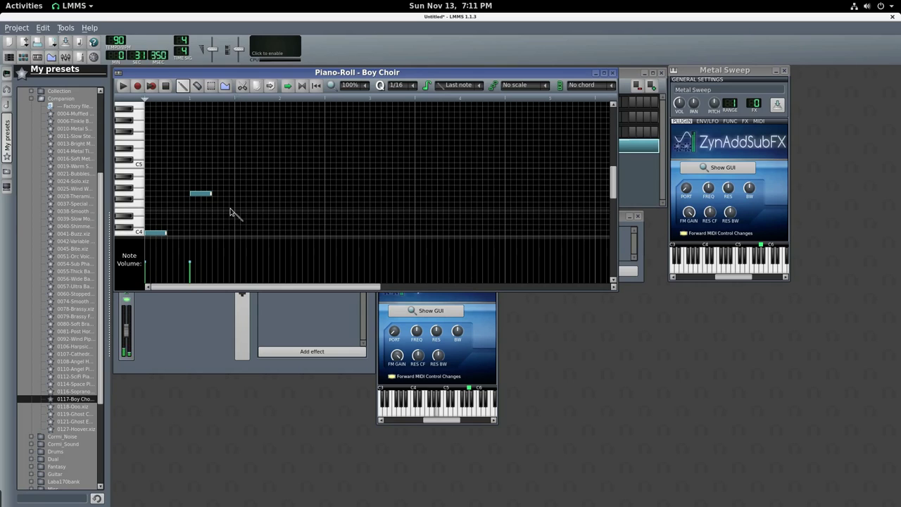
# Step: Move both Boy Choir notes down one octave to C3 and G3, and reposition the piano roll below the editors
pyautogui.scroll(-5, 225, 203)
pyautogui.scroll(2, 209, 185)
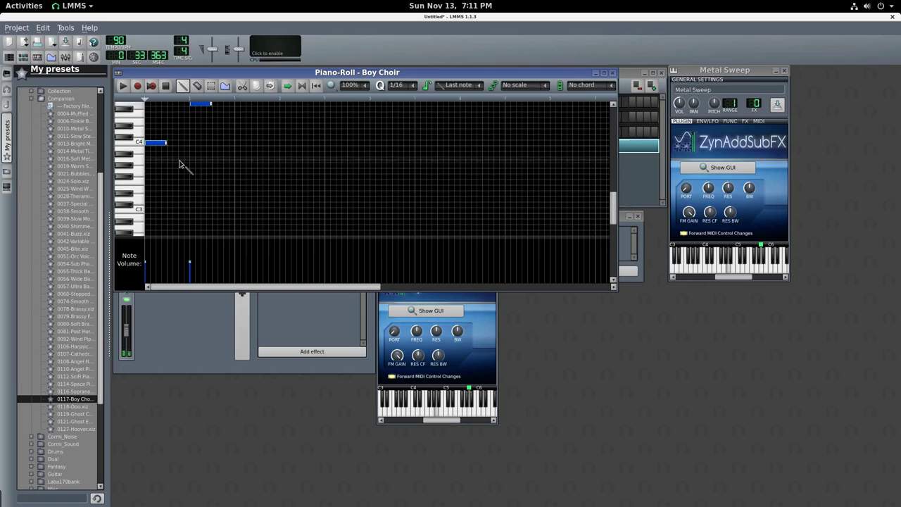
pyautogui.moveTo(156, 141); pyautogui.dragTo(155, 218)
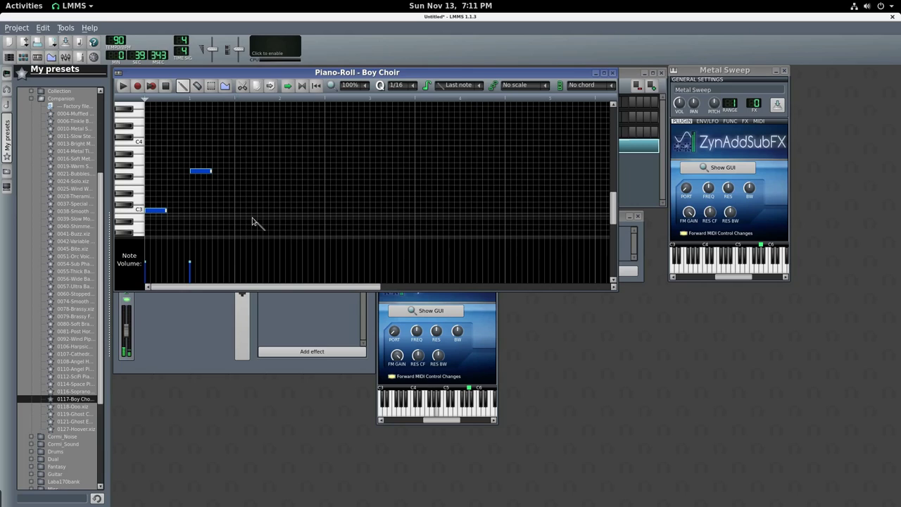
pyautogui.click(633, 184)
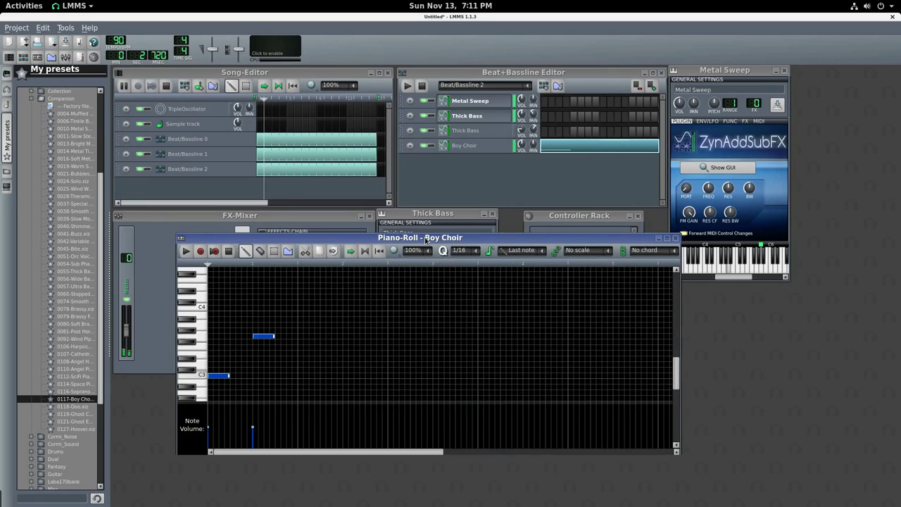
# Step: Add the Beat/Bassline 3 track and fill it in the Song-Editor to the same length as the other patterns
pyautogui.click(543, 85)
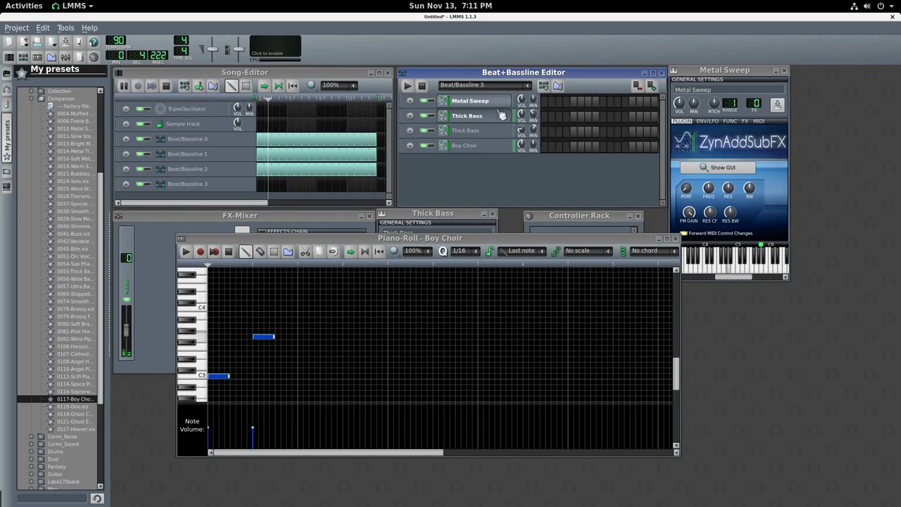
pyautogui.click(259, 185)
pyautogui.moveTo(259, 185); pyautogui.dragTo(378, 188)
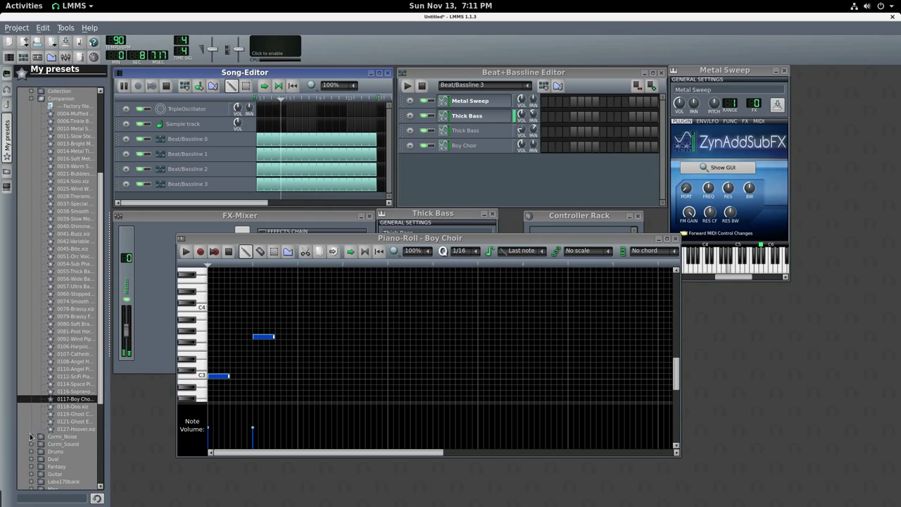
# Step: Audition presets in the Cormi_Noise folder, including 0013-Passa, the Ronzio presets, 0038-Trillo2 and 0037-Trillo1
pyautogui.click(53, 436)
pyautogui.scroll(-4, 48, 427)
pyautogui.click(71, 420)
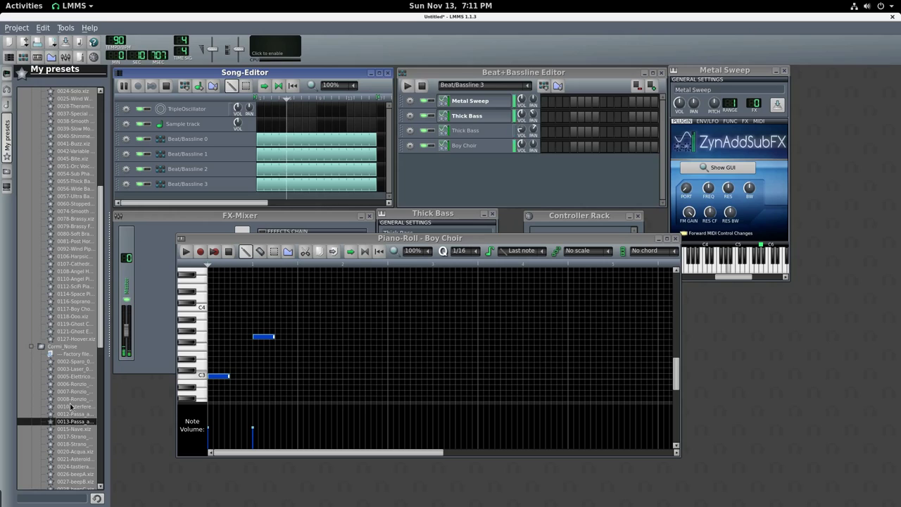
pyautogui.click(70, 399)
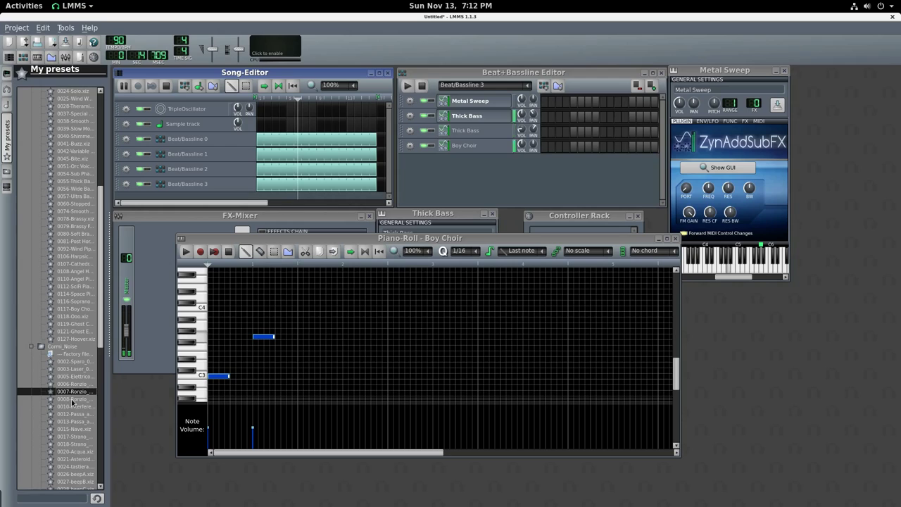
pyautogui.scroll(-4, 72, 400)
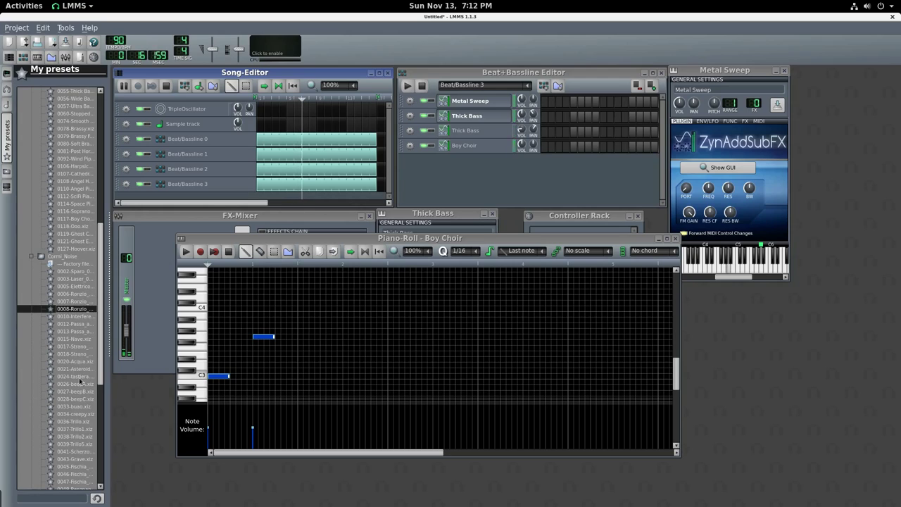
pyautogui.click(74, 281)
pyautogui.click(78, 436)
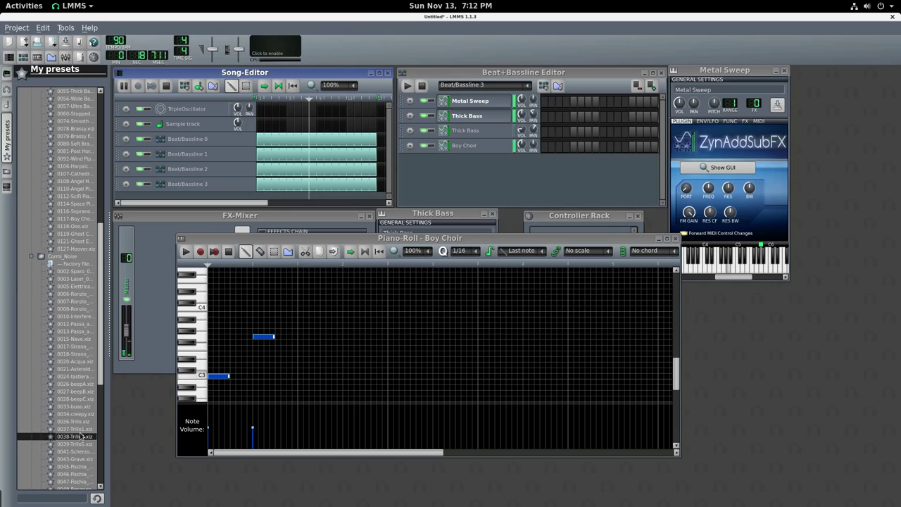
pyautogui.click(76, 422)
pyautogui.click(78, 429)
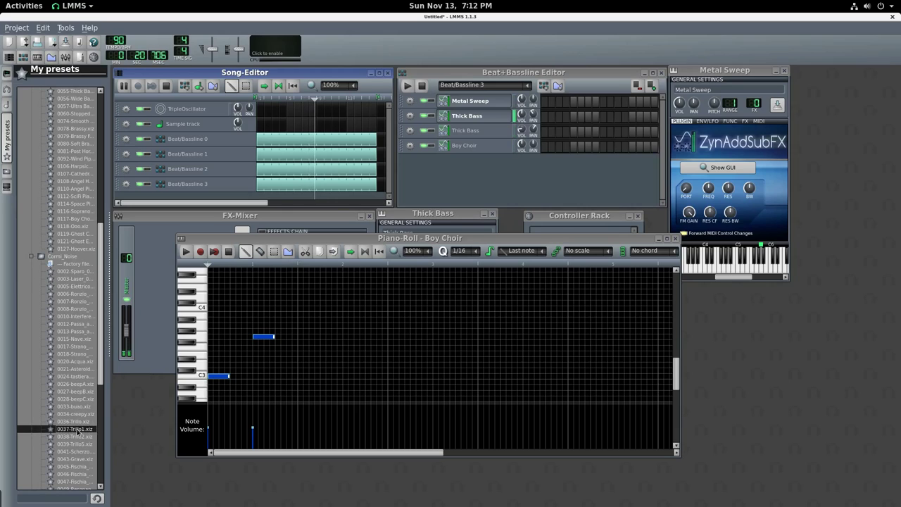
# Step: Add the 0034-creepy preset as a new track with nearly all its Beat/Bassline 3 steps filled, and lower its volume
pyautogui.click(76, 414)
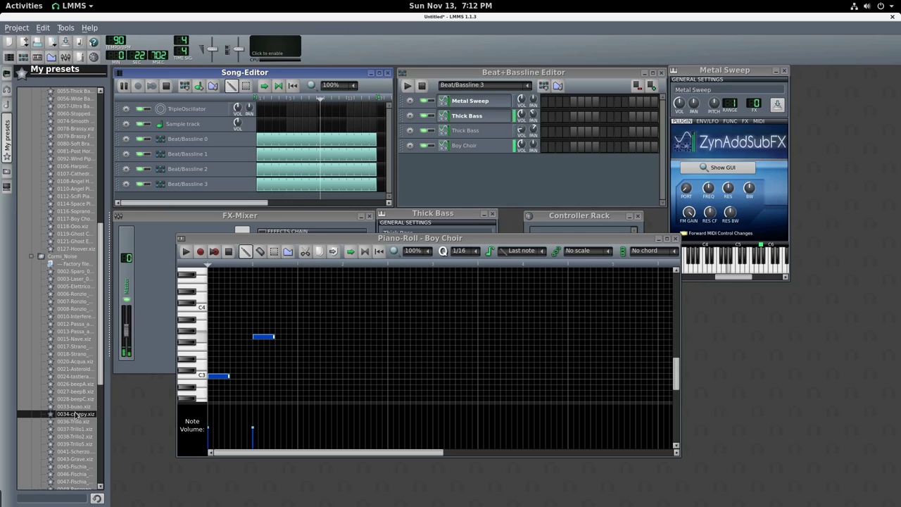
pyautogui.moveTo(75, 414)
pyautogui.mouseDown()
pyautogui.moveTo(114, 410)
pyautogui.moveTo(450, 228)
pyautogui.moveTo(467, 184)
pyautogui.moveTo(516, 181)
pyautogui.moveTo(550, 163)
pyautogui.moveTo(655, 169)
pyautogui.mouseUp()
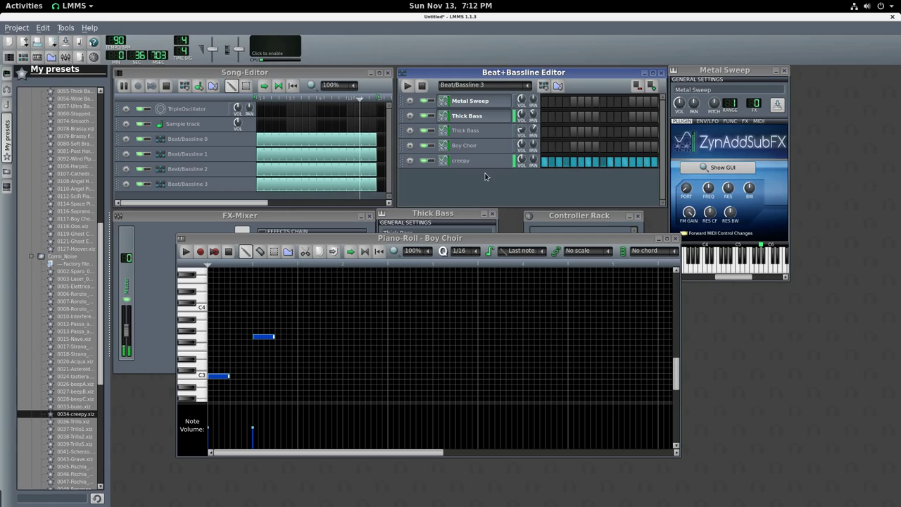
pyautogui.moveTo(522, 161)
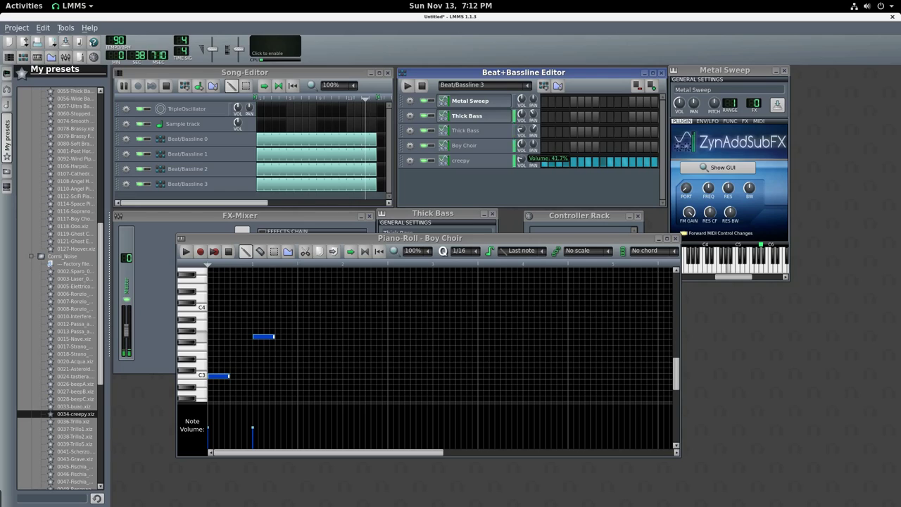
pyautogui.moveTo(521, 161); pyautogui.dragTo(519, 165)
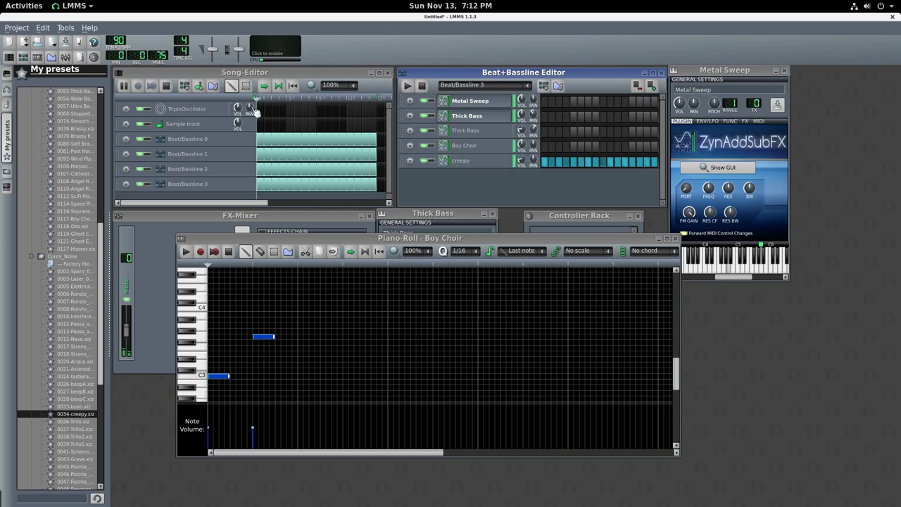
# Step: Add an LFO controller in the Controller Rack and connect the creepy track's panning to Controller 1
pyautogui.click(94, 57)
pyautogui.click(571, 272)
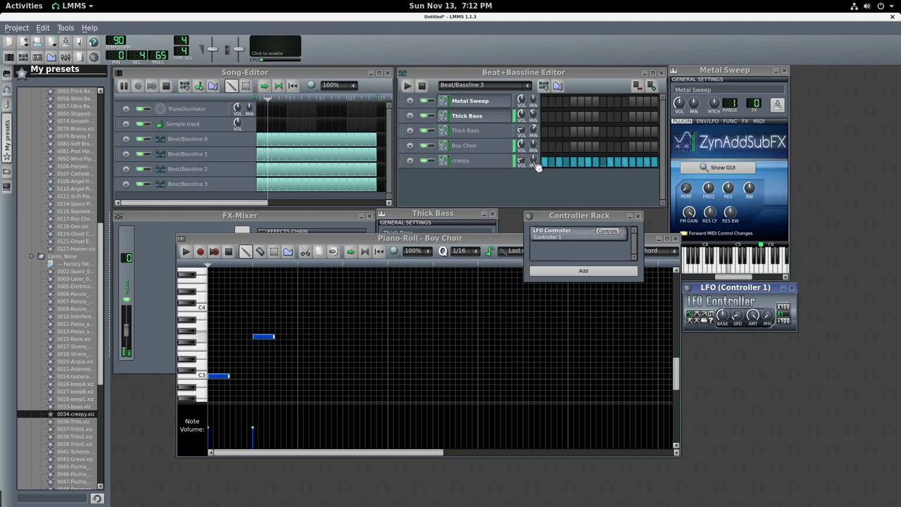
pyautogui.rightClick(535, 164)
pyautogui.click(564, 252)
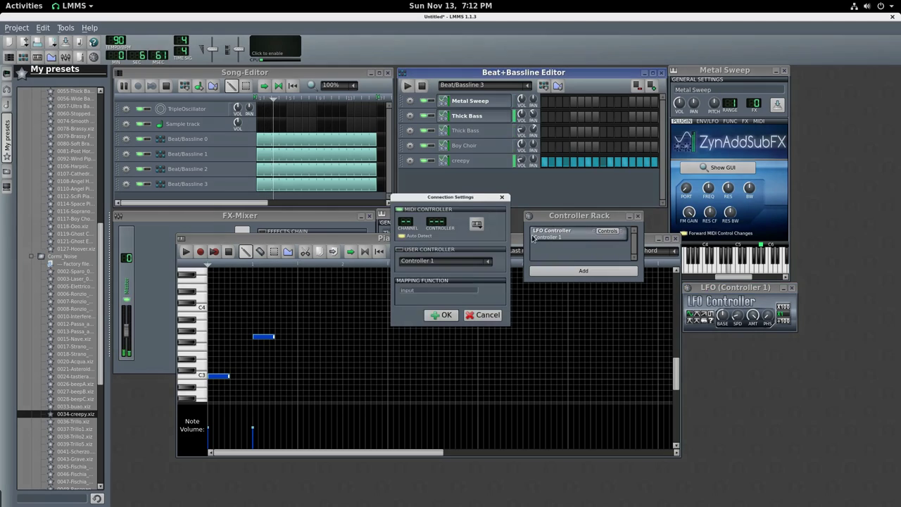
pyautogui.click(441, 318)
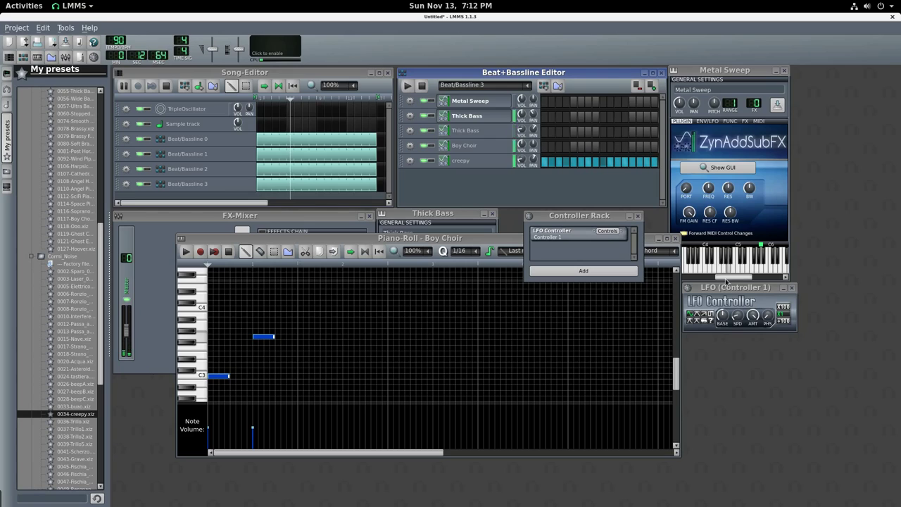
# Step: Open the creepy instrument window and solo the track briefly to hear it on its own
pyautogui.click(493, 163)
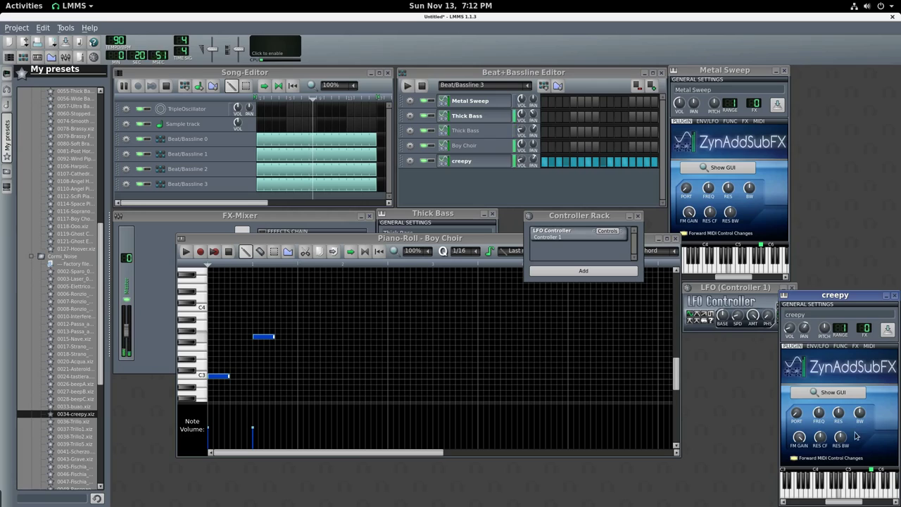
pyautogui.click(433, 162)
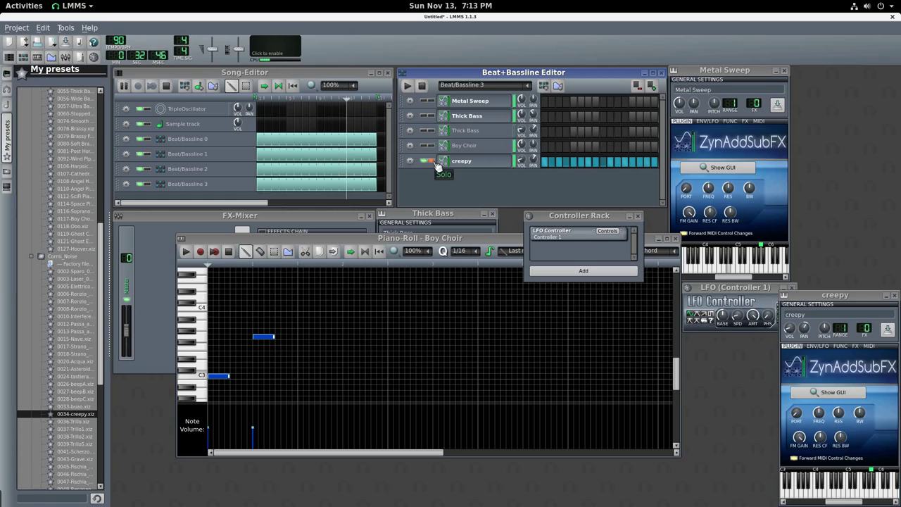
pyautogui.click(436, 163)
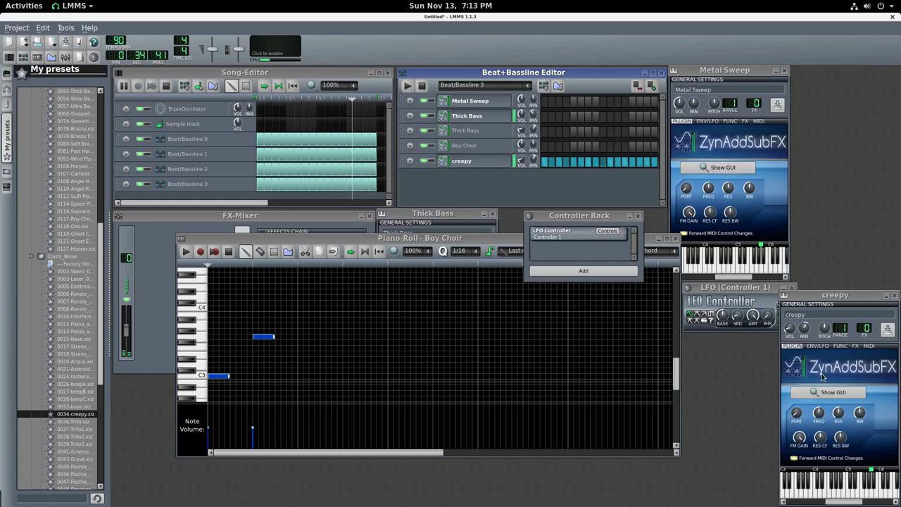
# Step: Add the Beat/Bassline 4 track, enlarge the Song-Editor, and fill the track to the same length as the other patterns
pyautogui.click(543, 86)
pyautogui.moveTo(393, 204); pyautogui.dragTo(402, 250)
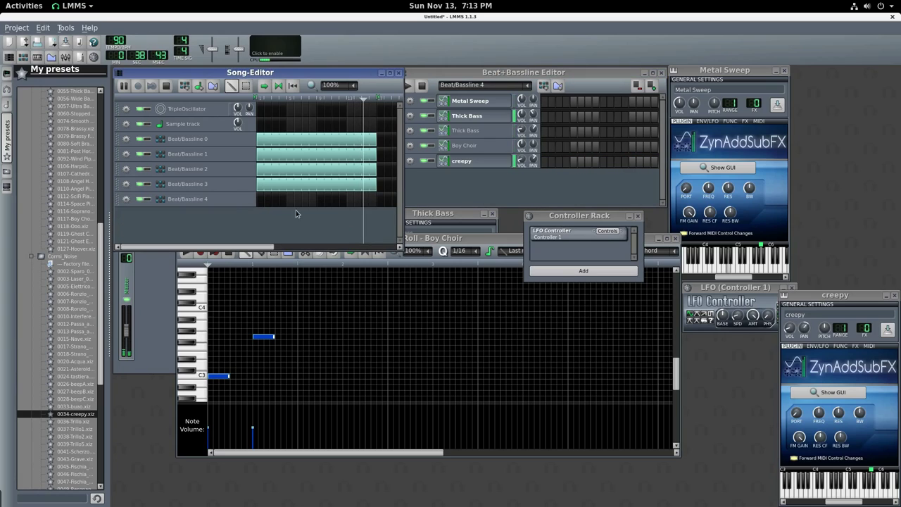
pyautogui.moveTo(256, 200); pyautogui.dragTo(377, 199)
# Step: Add the Fantasy preset 0003-Space Synth as a new track and open its Beat/Bassline 4 pattern in the piano roll
pyautogui.scroll(-10, 42, 321)
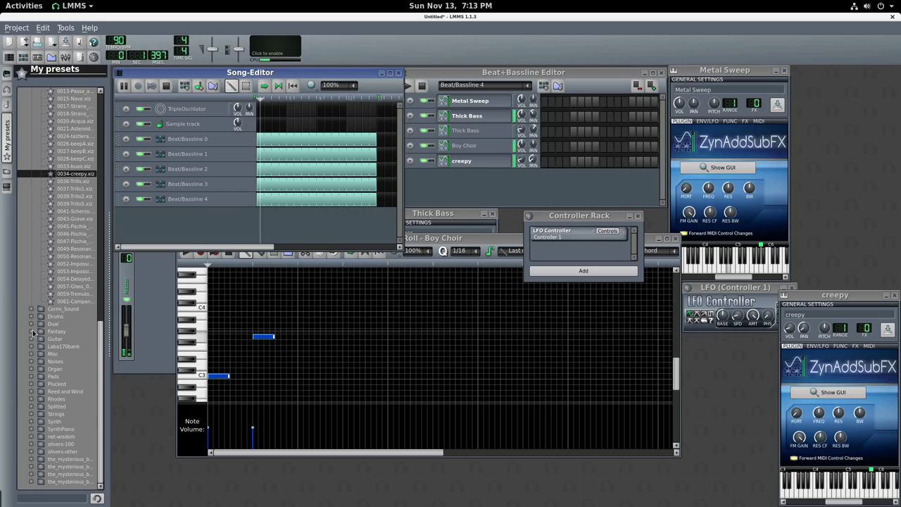
pyautogui.click(33, 331)
pyautogui.click(68, 363)
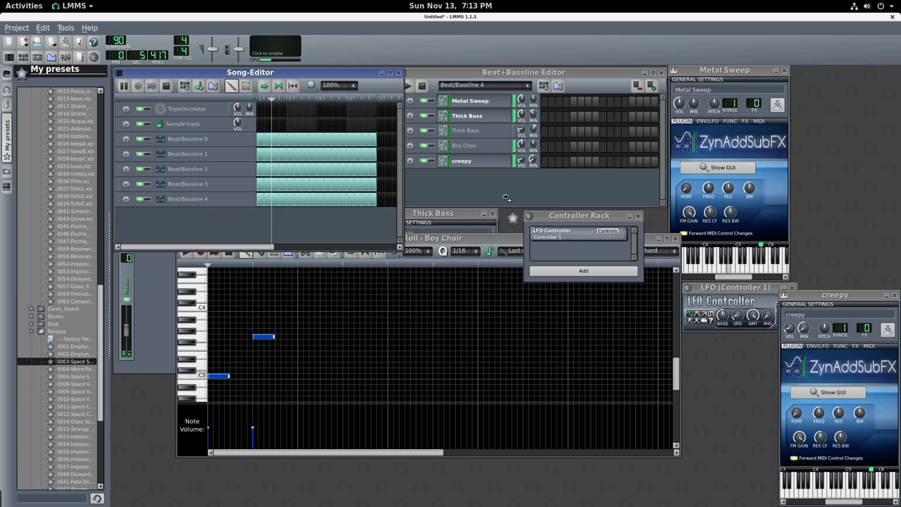
pyautogui.moveTo(67, 366); pyautogui.dragTo(507, 190)
pyautogui.rightClick(542, 176)
pyautogui.click(556, 184)
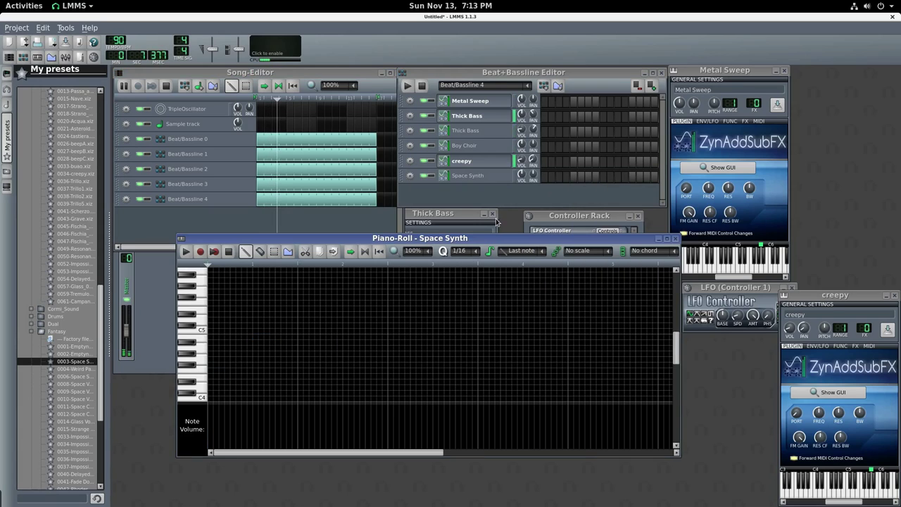
# Step: Draw consecutive Space Synth notes: C3 and C4 of equal length, followed by A3, G4 and C5 at half that length
pyautogui.scroll(-3, 239, 367)
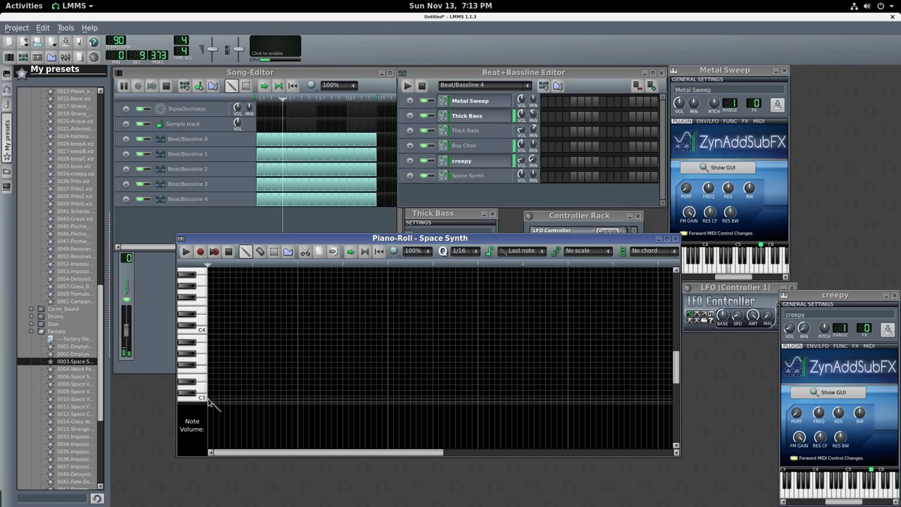
pyautogui.moveTo(211, 398); pyautogui.dragTo(302, 401)
pyautogui.click(298, 333)
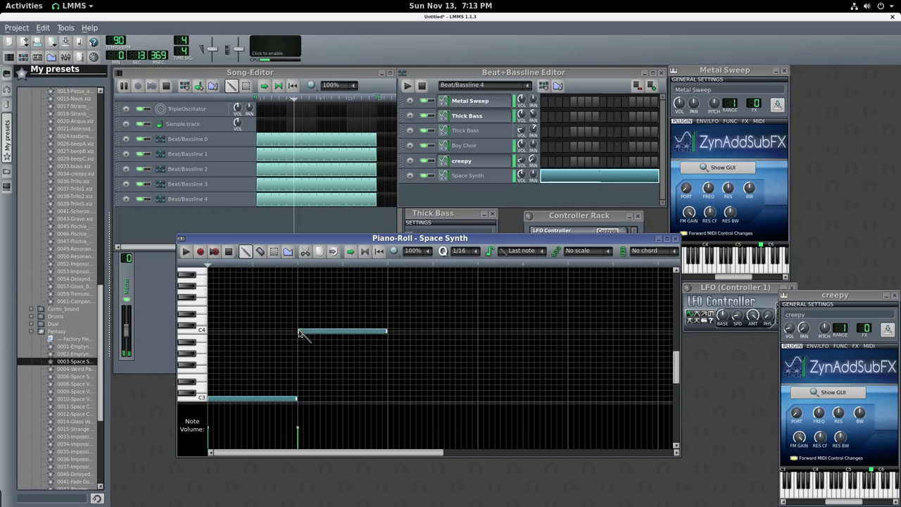
pyautogui.click(392, 349)
pyautogui.moveTo(474, 349); pyautogui.dragTo(432, 349)
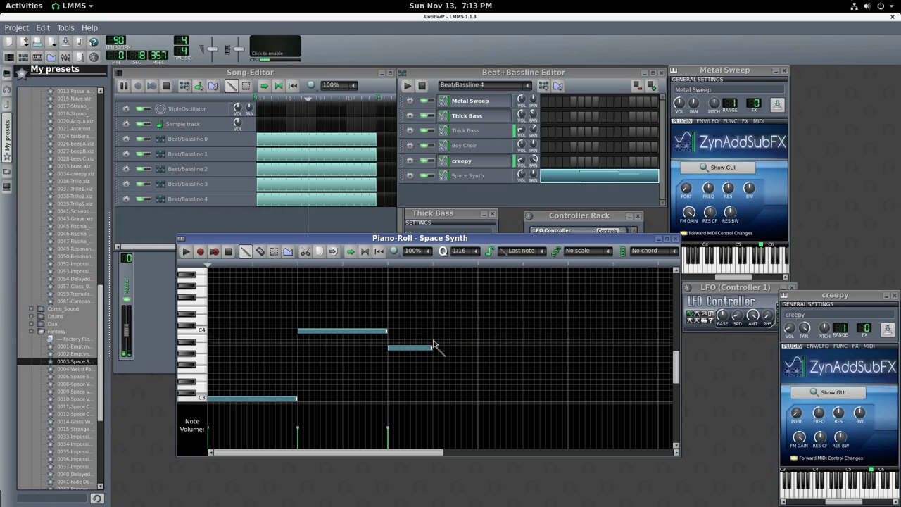
pyautogui.click(434, 291)
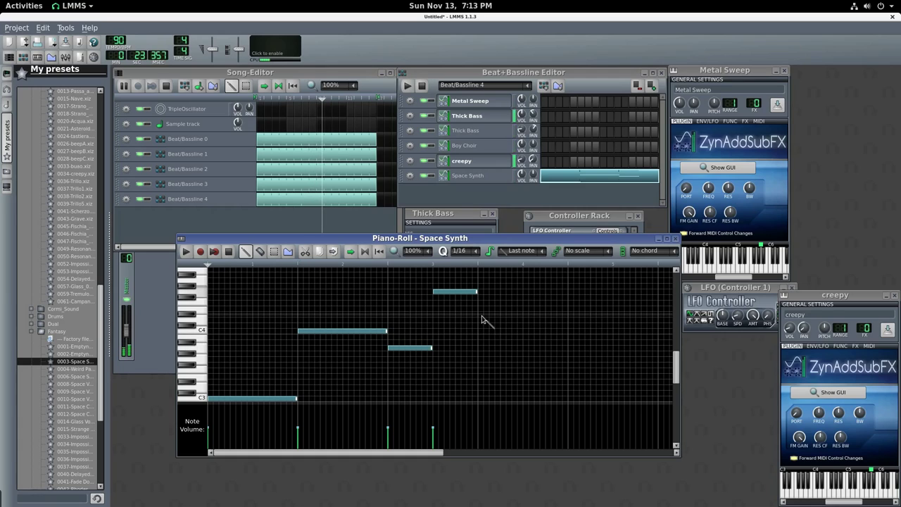
pyautogui.scroll(4, 481, 319)
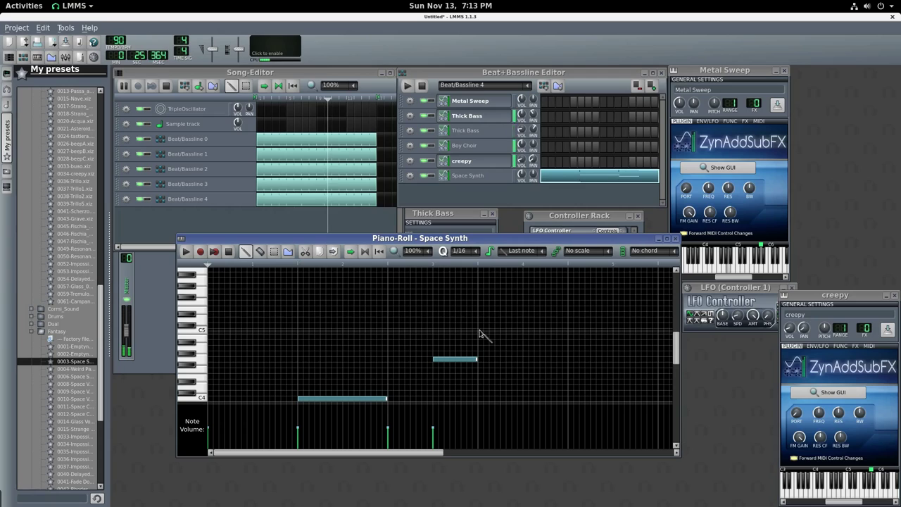
pyautogui.click(479, 332)
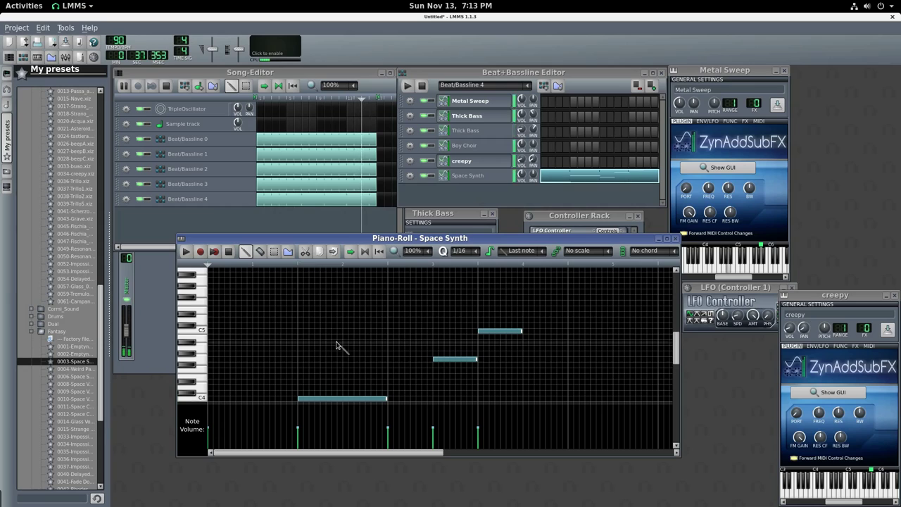
pyautogui.scroll(-5, 338, 343)
pyautogui.click(219, 353)
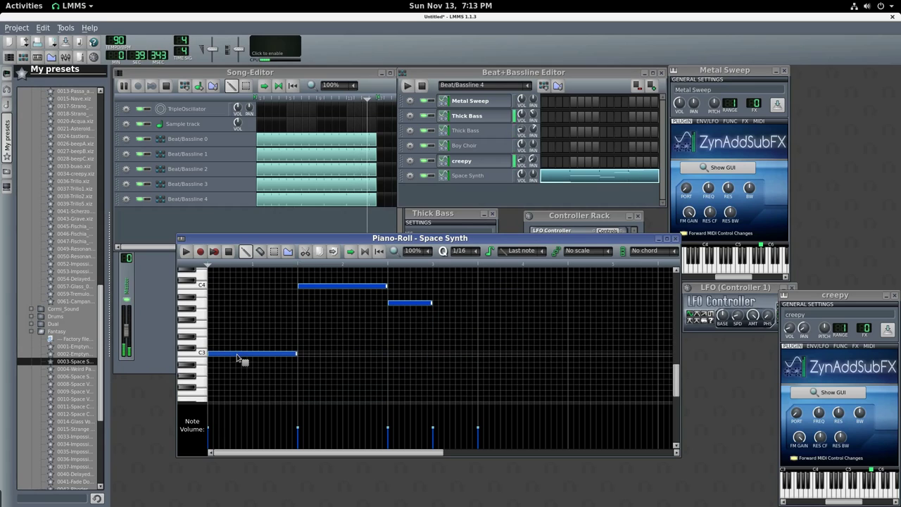
pyautogui.click(238, 349)
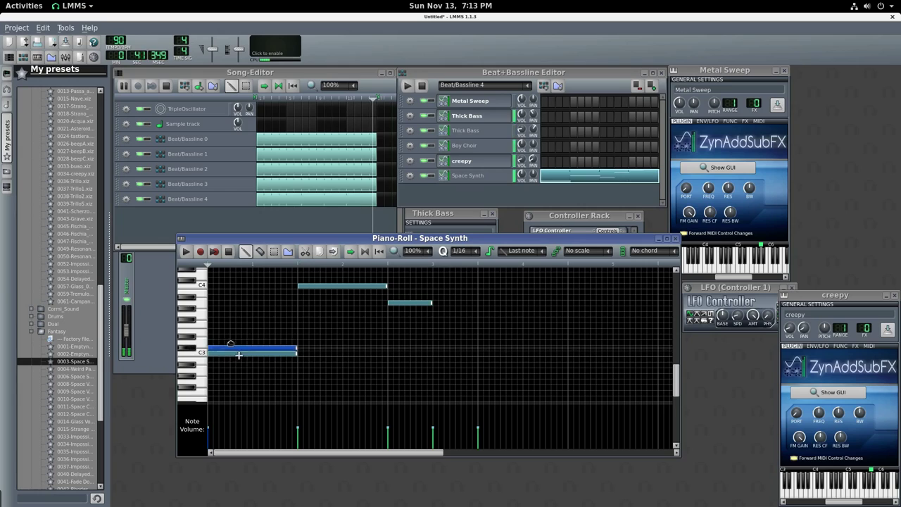
pyautogui.moveTo(239, 355); pyautogui.dragTo(235, 334)
pyautogui.rightClick(234, 333)
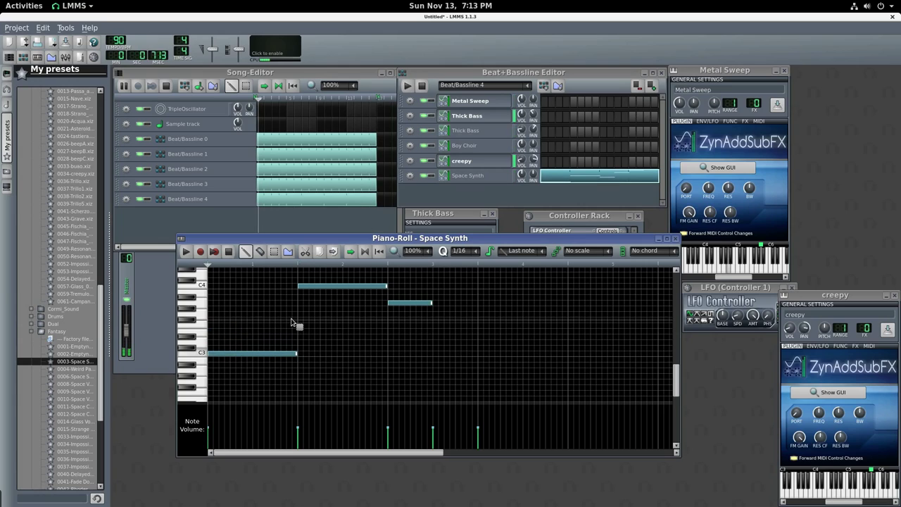
# Step: Place a C5 note directly after the G4 note and shorten it to the G4 note's length
pyautogui.scroll(5, 365, 317)
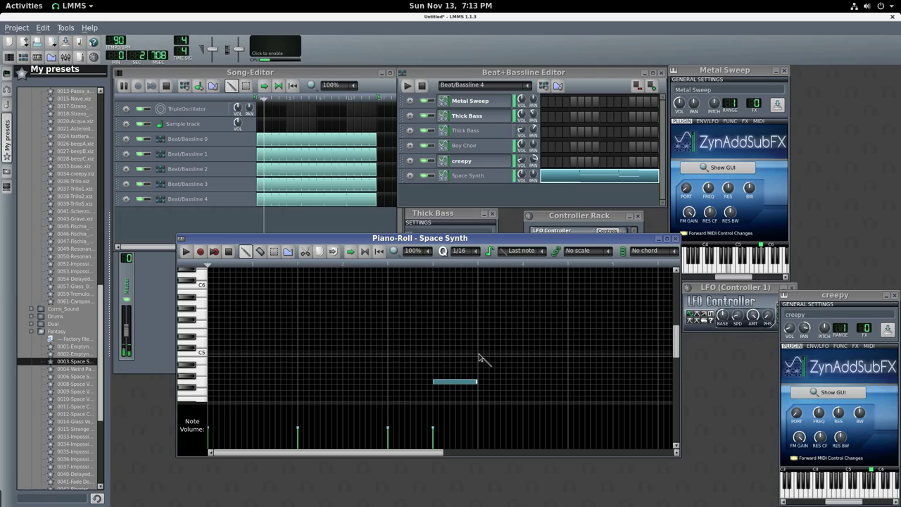
pyautogui.click(479, 352)
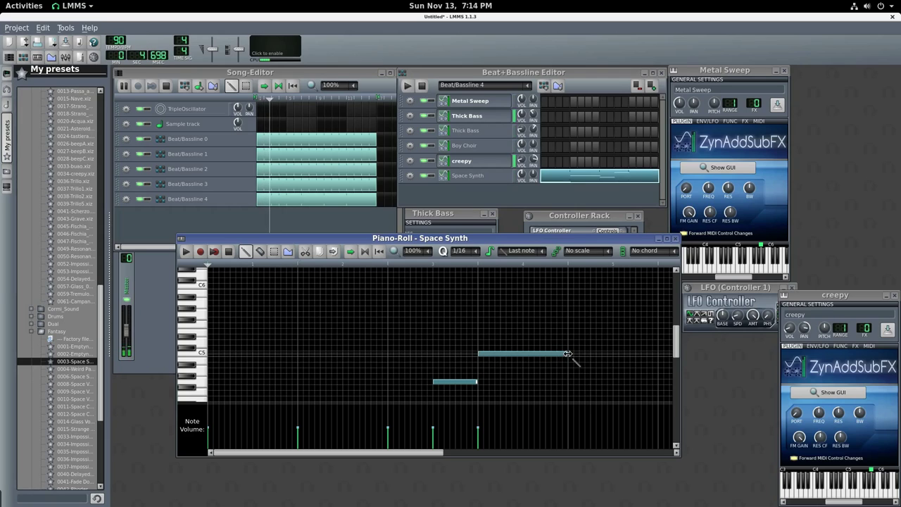
pyautogui.moveTo(568, 354); pyautogui.dragTo(529, 354)
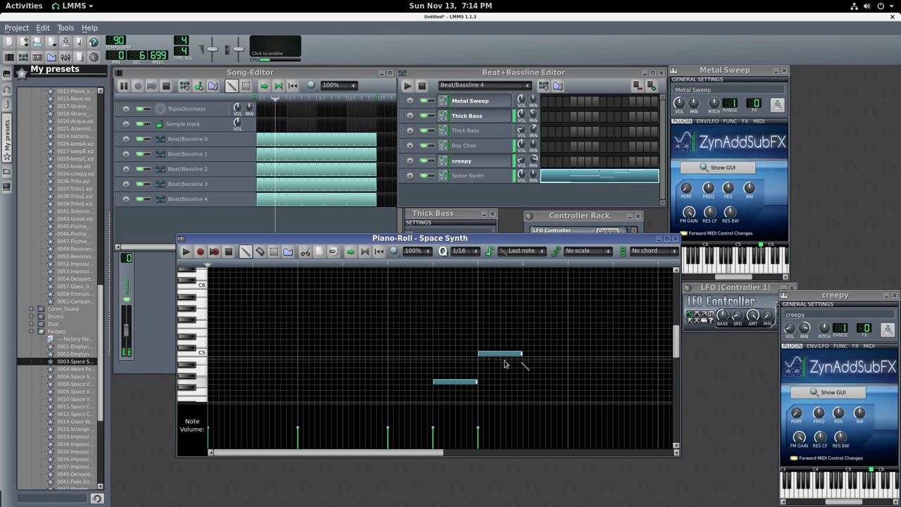
# Step: Select all the Space Synth notes and move them up one octave so the first note starts on C4
pyautogui.scroll(-5, 398, 373)
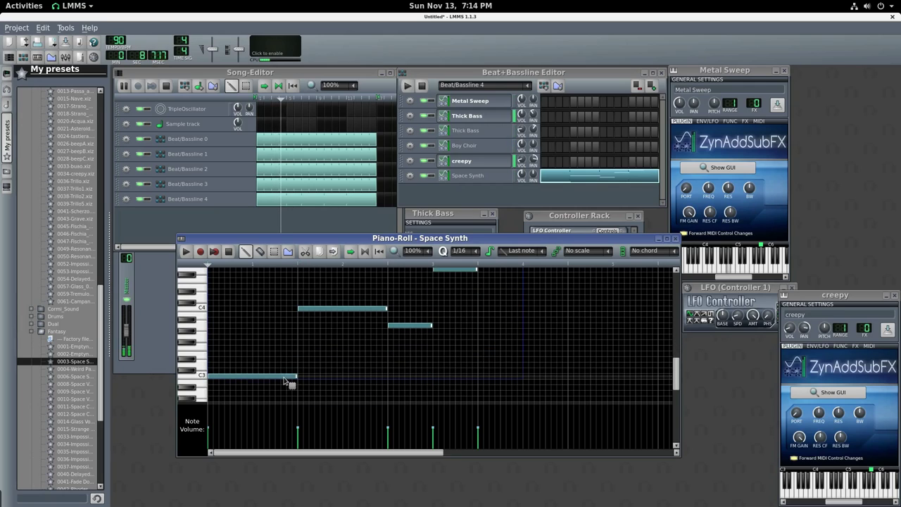
pyautogui.hotkey('ctrl', 'a')
pyautogui.press('Delete')
pyautogui.hotkey('ctrl', 'z')
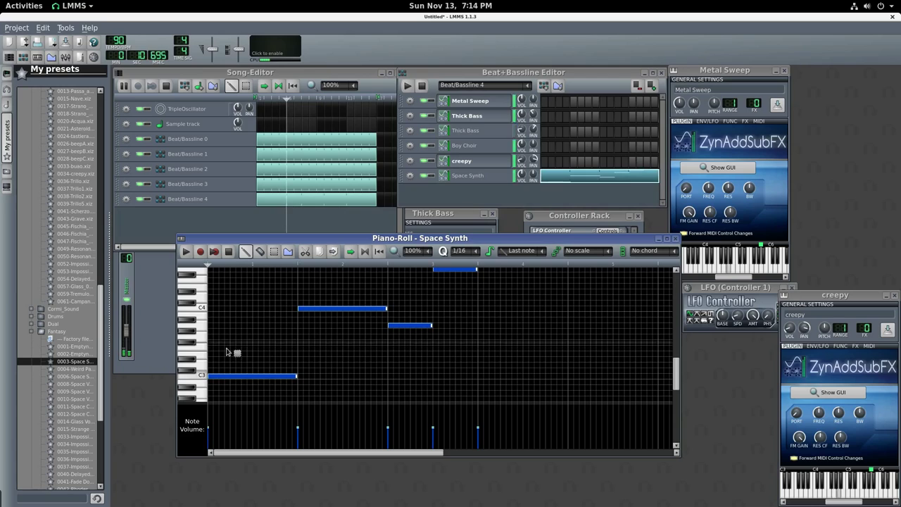
pyautogui.moveTo(227, 376); pyautogui.dragTo(225, 312)
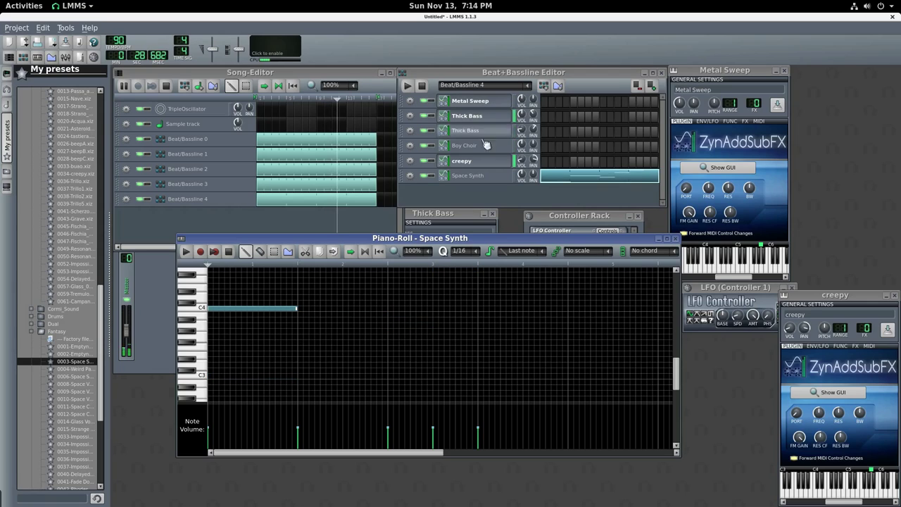
# Step: Clone the Space Synth track in the Beat+Bassline Editor
pyautogui.click(410, 176)
pyautogui.click(417, 190)
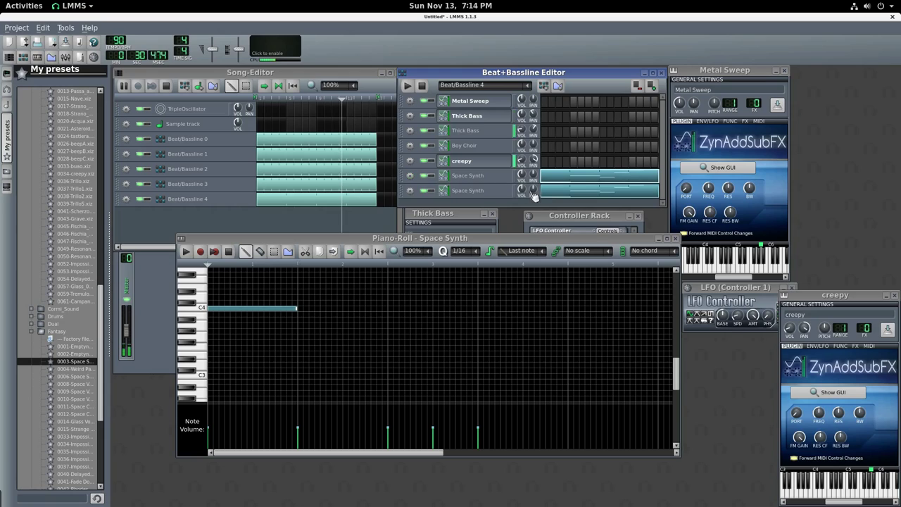
# Step: Pan the two Space Synth tracks to opposite sides, with the original track to the left and its clone to the right
pyautogui.click(294, 310)
pyautogui.hotkey('ctrl', 'z')
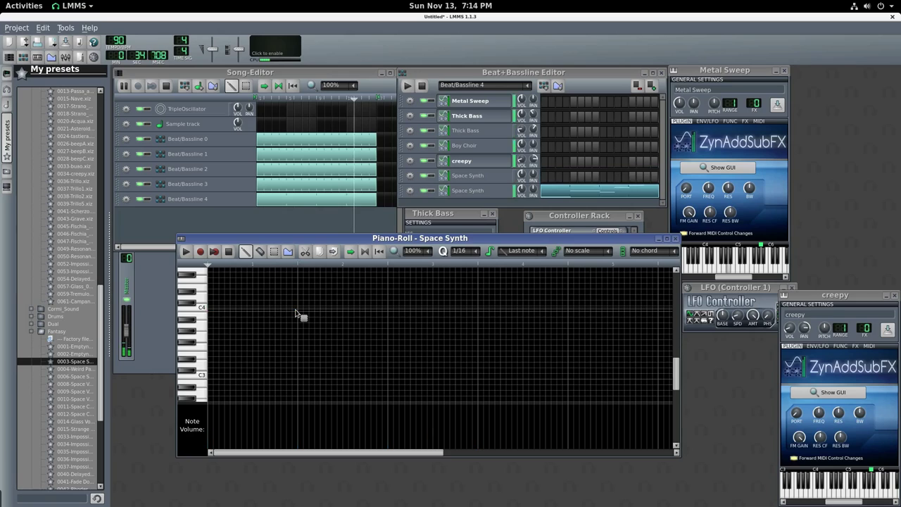
pyautogui.click(537, 179)
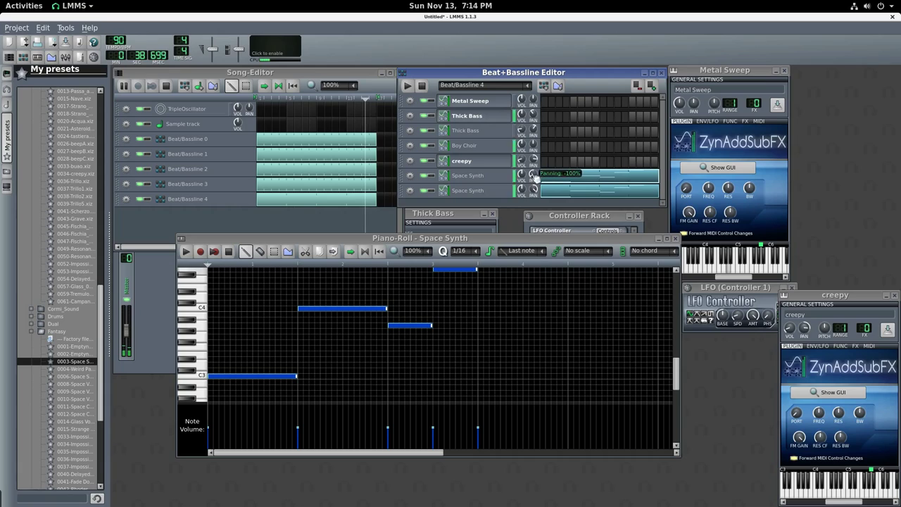
pyautogui.moveTo(534, 173); pyautogui.dragTo(534, 190)
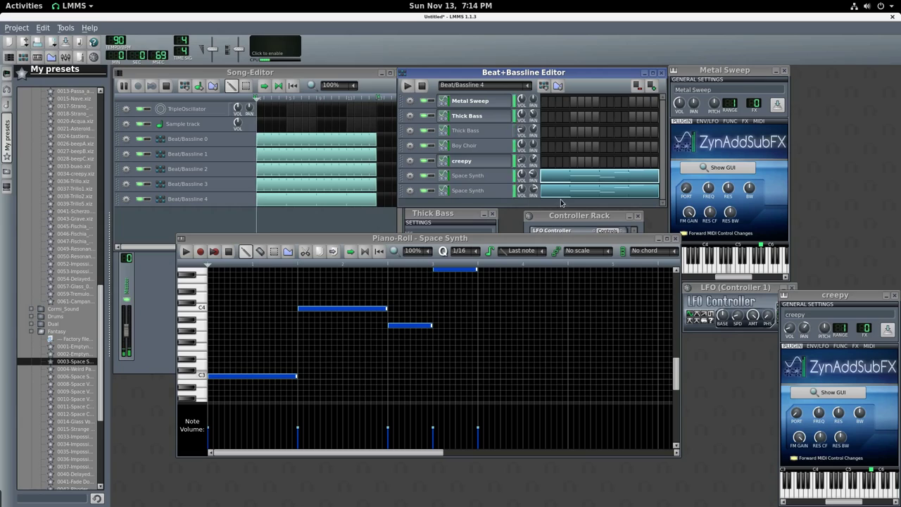
# Step: Enlarge the Beat+Bassline Editor, add Beat/Bassline 5, and fill its Song-Editor track to the same length as the other tracks
pyautogui.moveTo(551, 207); pyautogui.dragTo(560, 276)
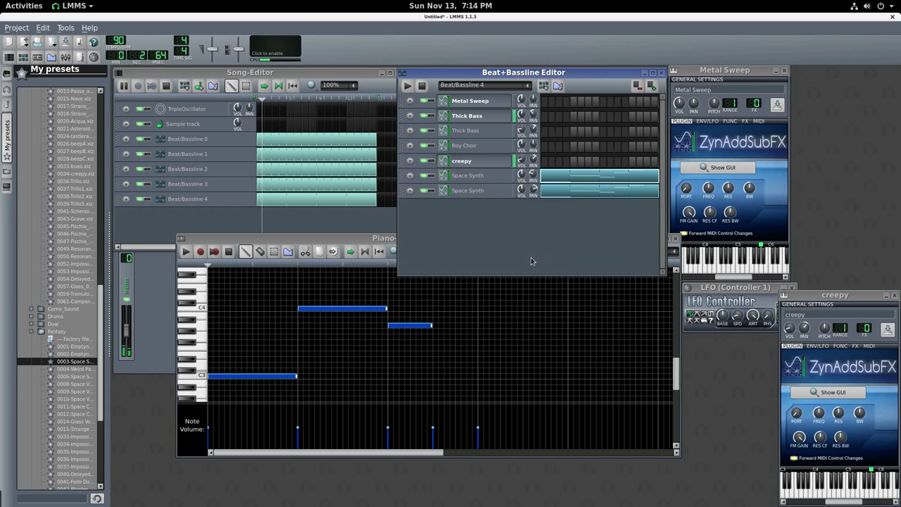
pyautogui.click(296, 75)
pyautogui.click(544, 86)
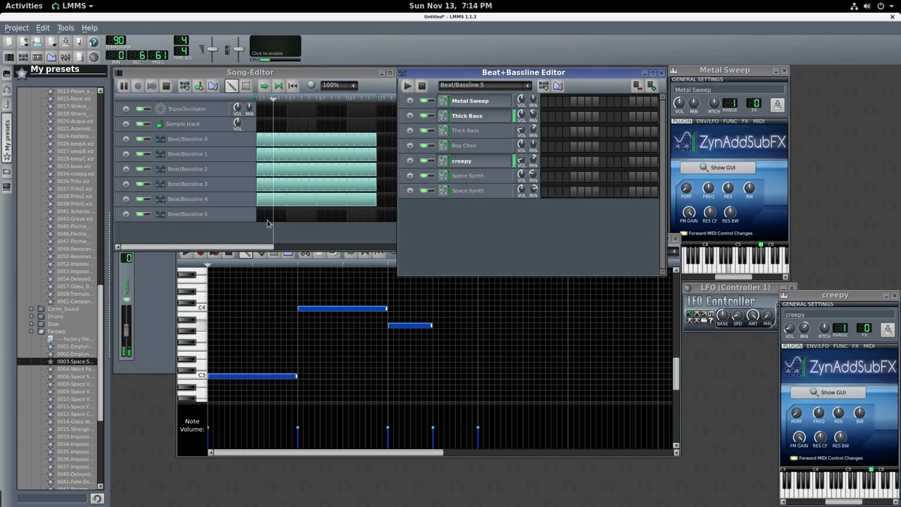
pyautogui.click(260, 215)
pyautogui.moveTo(264, 215); pyautogui.dragTo(381, 214)
# Step: Audition presets in the Guitar bank and add the 0065 Clean Guitar1 preset as a new track in Beat/Bassline 5
pyautogui.scroll(-8, 67, 296)
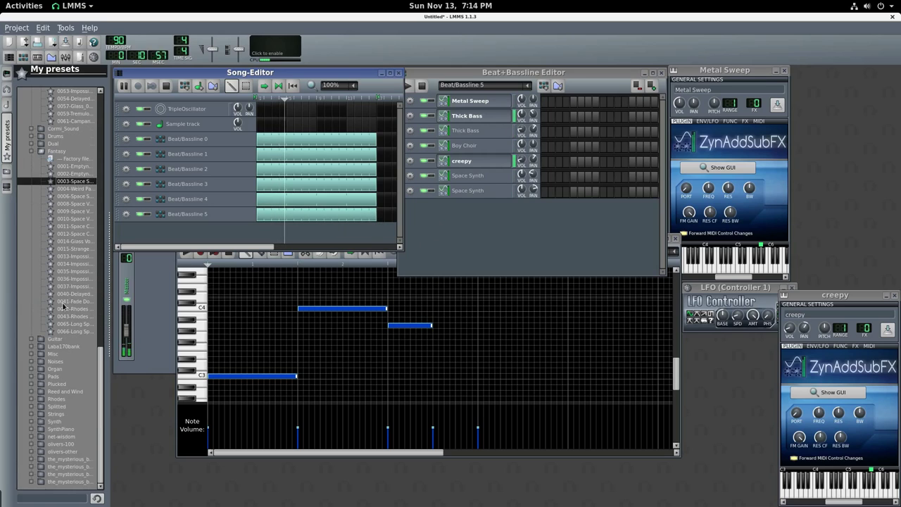
pyautogui.click(31, 340)
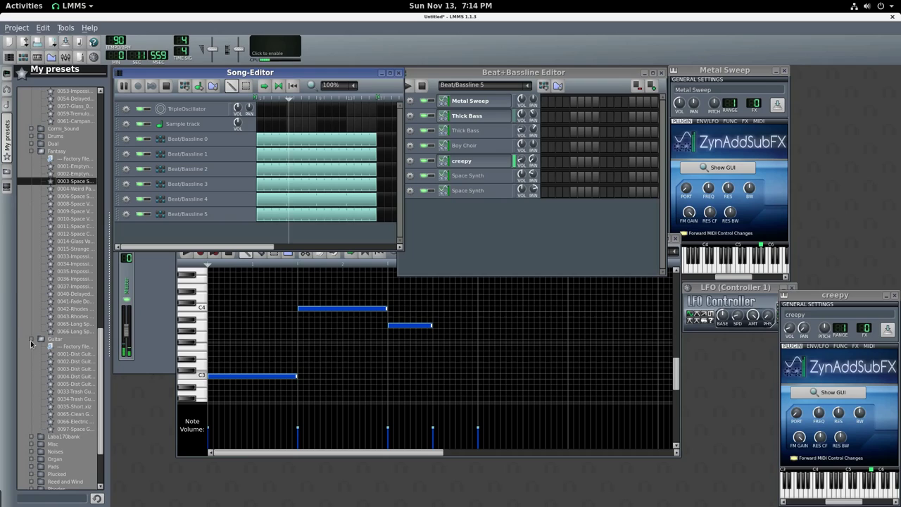
pyautogui.click(69, 378)
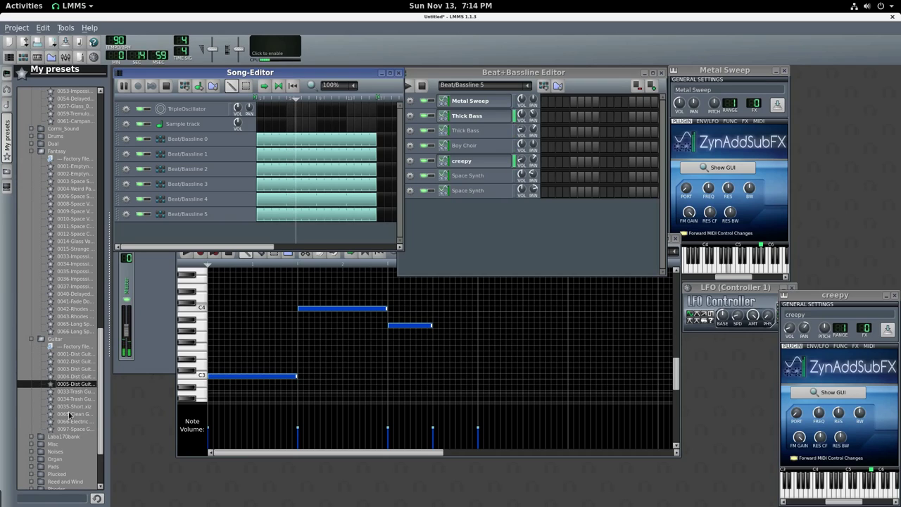
pyautogui.click(70, 415)
pyautogui.moveTo(71, 414); pyautogui.dragTo(529, 239)
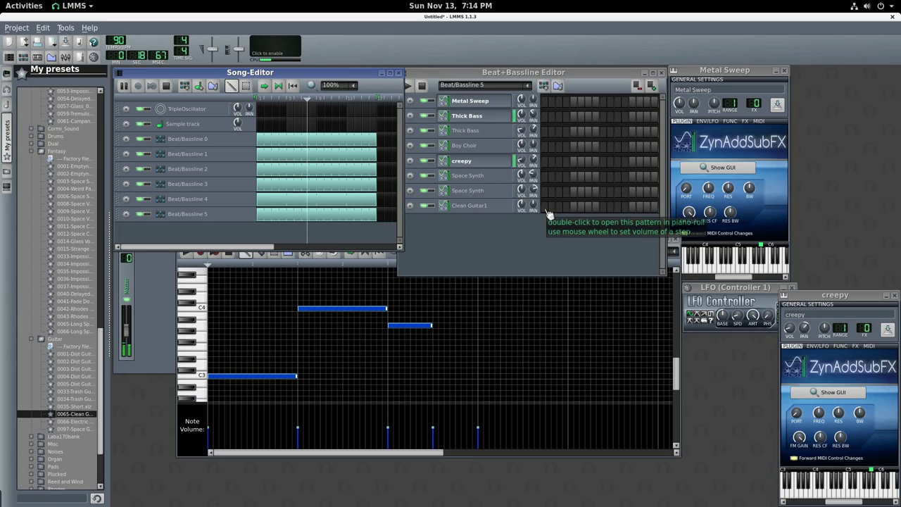
# Step: Activate steps 1, 5, 7 and 11 of the Clean Guitar1 track and extend the pattern to 32 steps
pyautogui.click(545, 206)
pyautogui.click(574, 207)
pyautogui.click(588, 207)
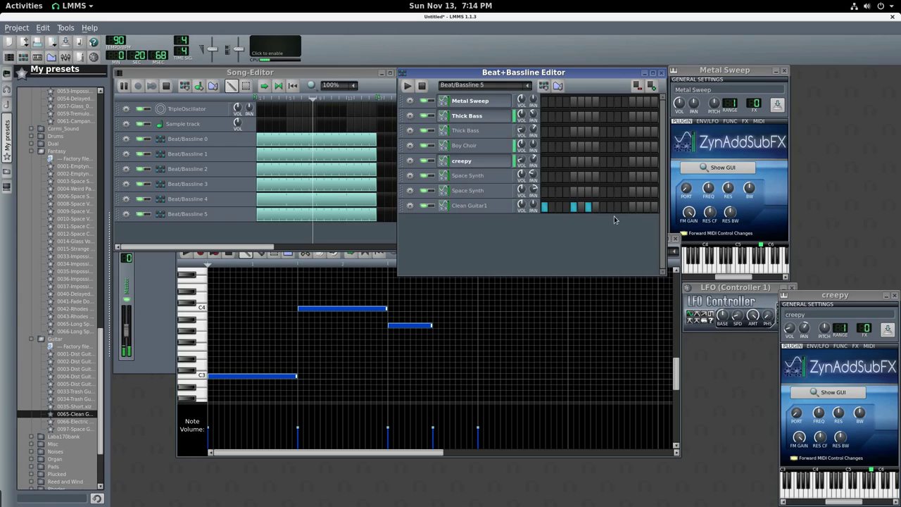
pyautogui.click(618, 207)
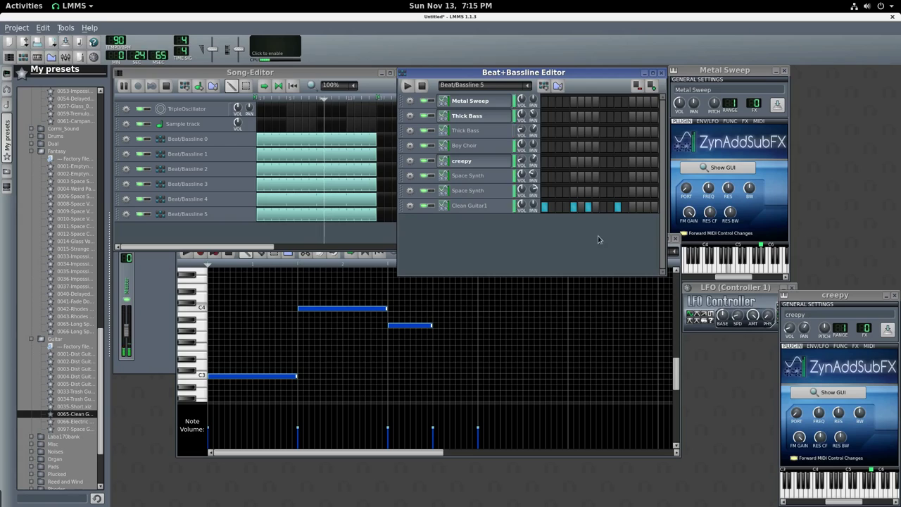
pyautogui.click(651, 86)
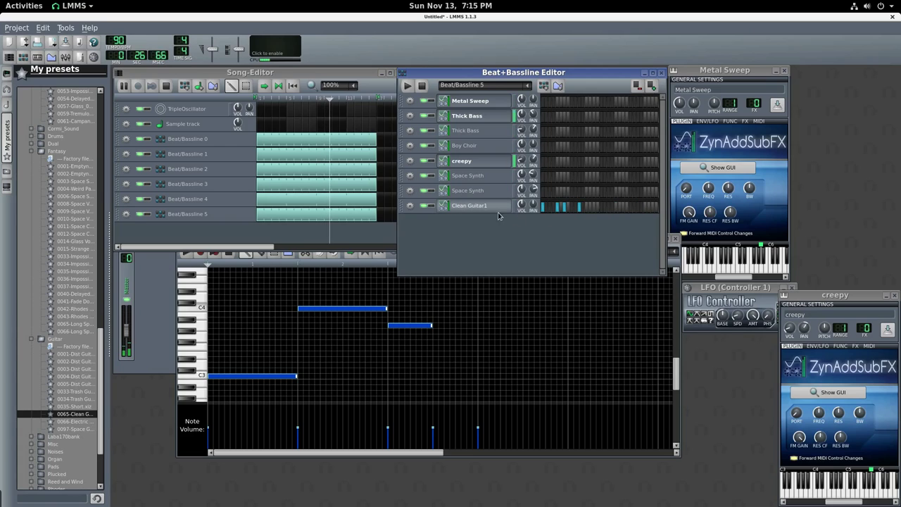
# Step: Open the Clean Guitar1 instrument settings and lower the track's volume
pyautogui.click(479, 206)
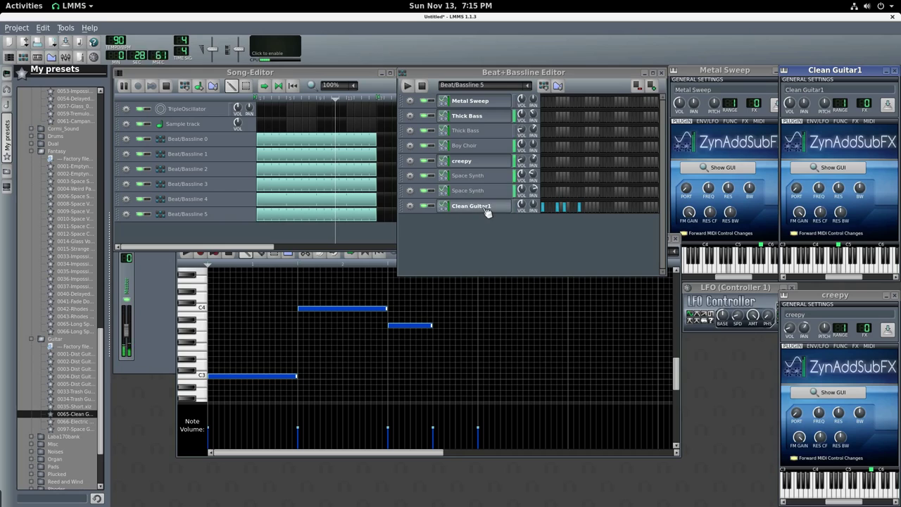
pyautogui.click(485, 206)
pyautogui.click(485, 207)
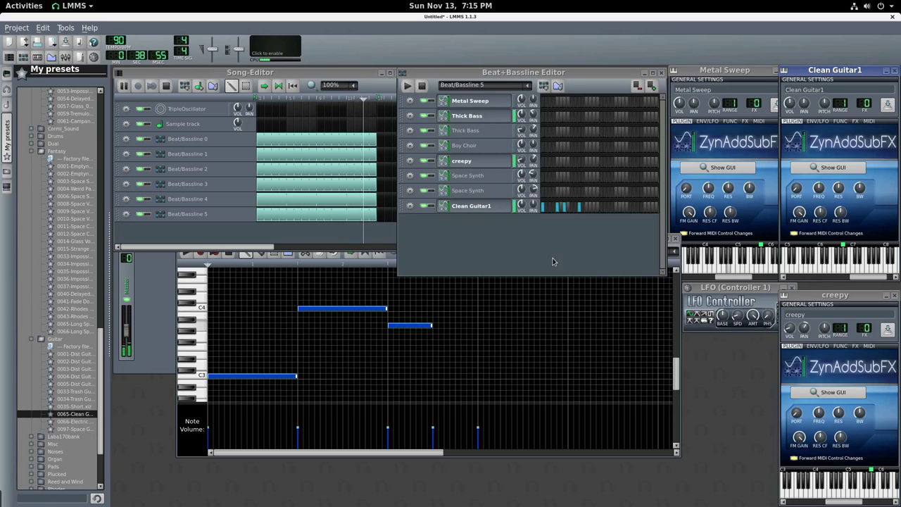
pyautogui.click(521, 205)
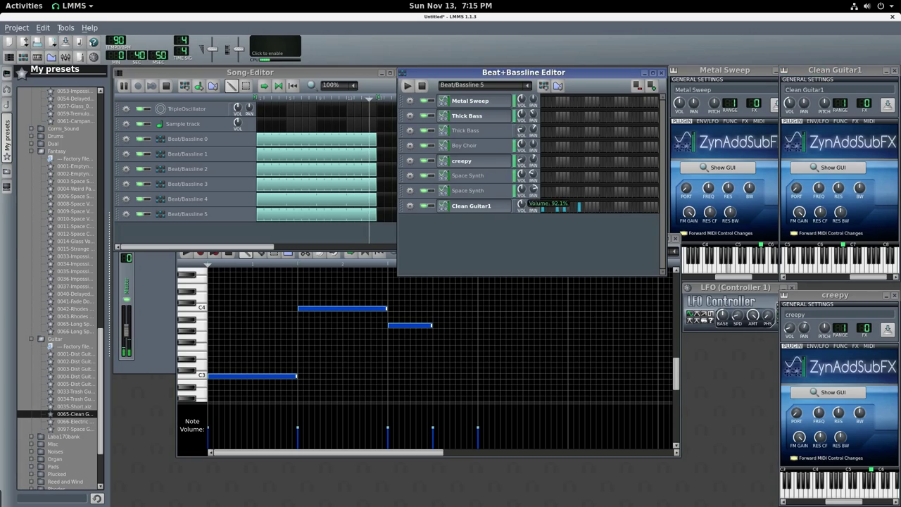
pyautogui.moveTo(521, 205); pyautogui.dragTo(554, 213)
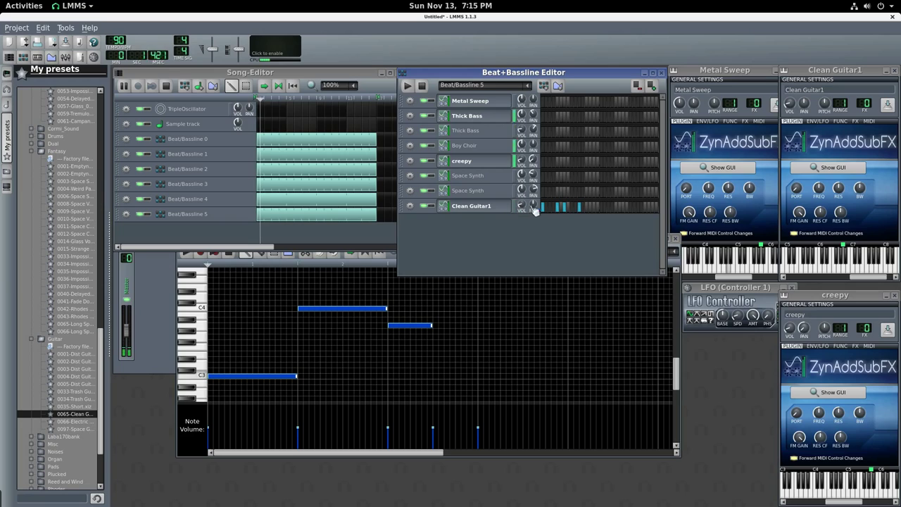
# Step: Add the C* Plate2x2 and C* PlateX2 reverb effects to Clean Guitar1's effects chain
pyautogui.click(856, 122)
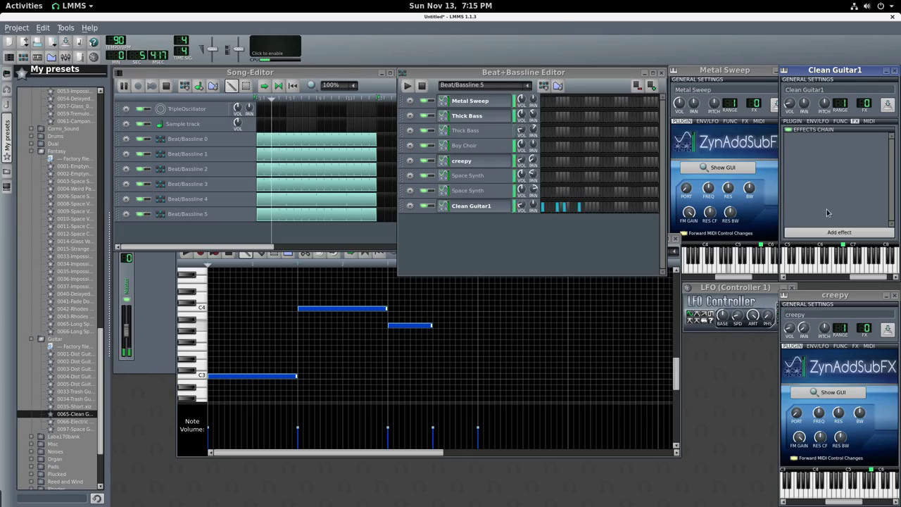
pyautogui.click(819, 228)
pyautogui.write('reverb')
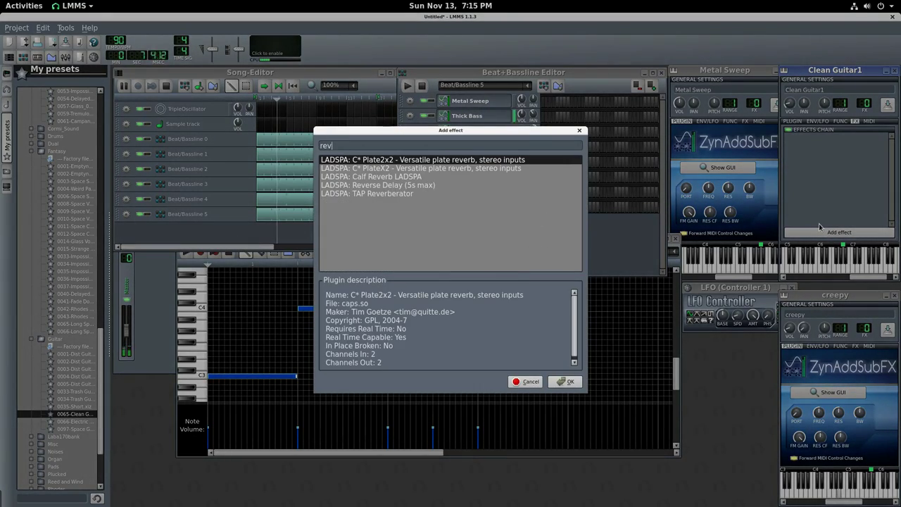
pyautogui.press('Return')
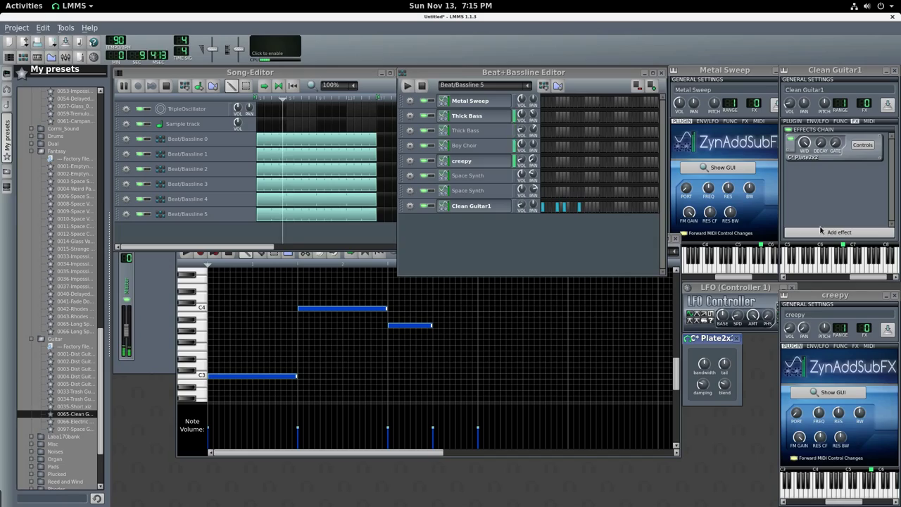
pyautogui.click(821, 231)
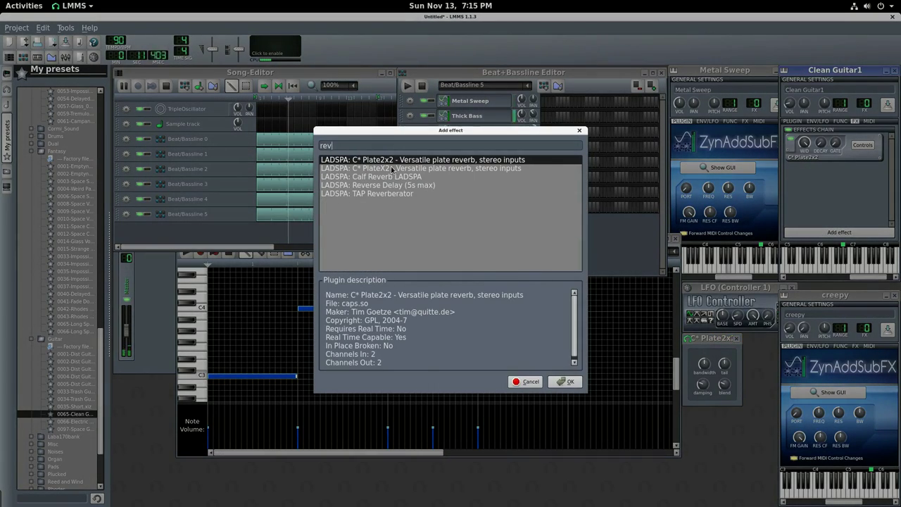
pyautogui.click(565, 382)
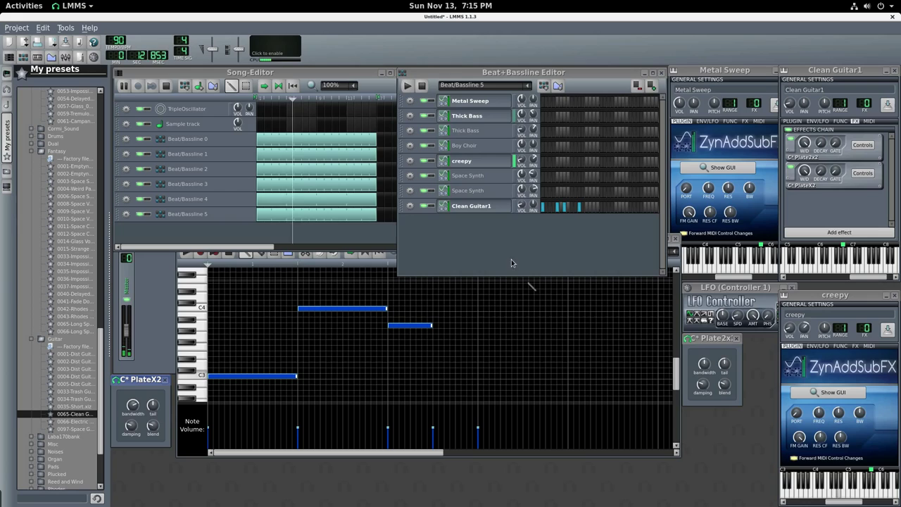
# Step: Clone the Clean Guitar1 track and open the clone's instrument settings
pyautogui.click(412, 208)
pyautogui.click(435, 220)
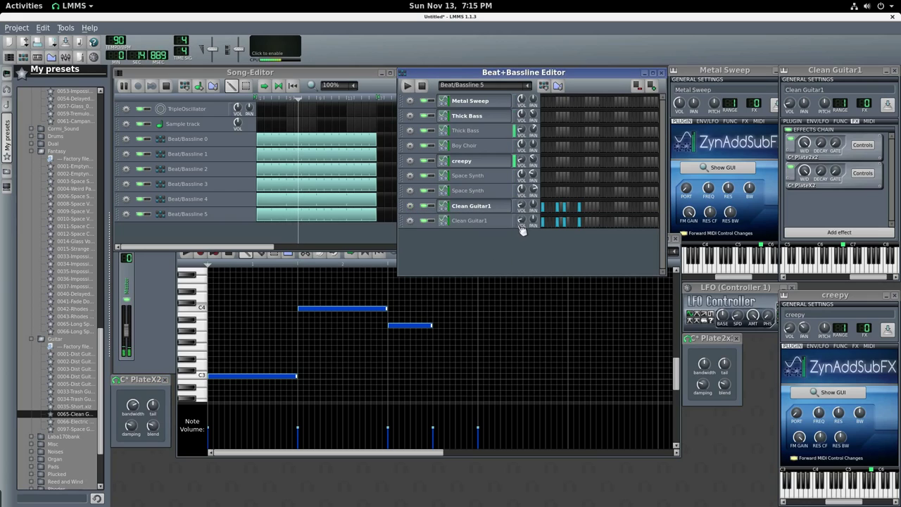
pyautogui.click(489, 221)
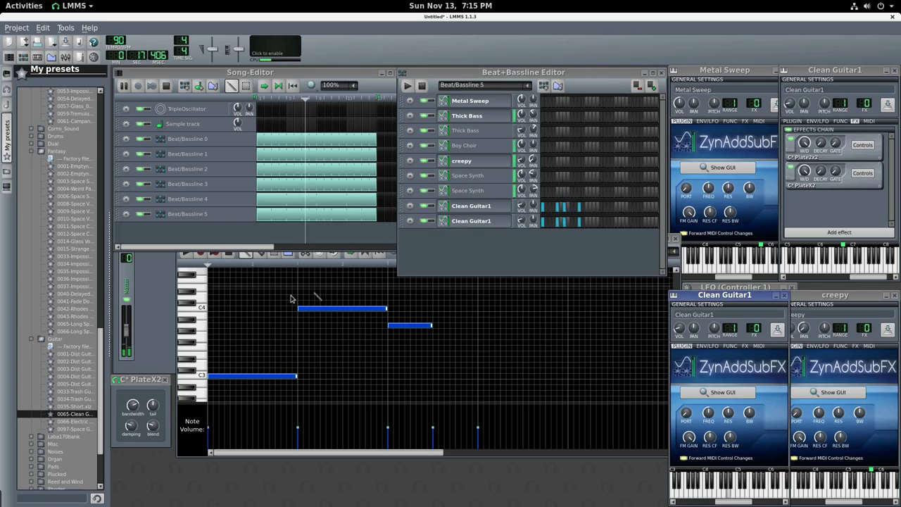
# Step: Load the 0066 Electric Guitar preset into the cloned guitar track and adjust the panning of both guitar tracks
pyautogui.click(74, 422)
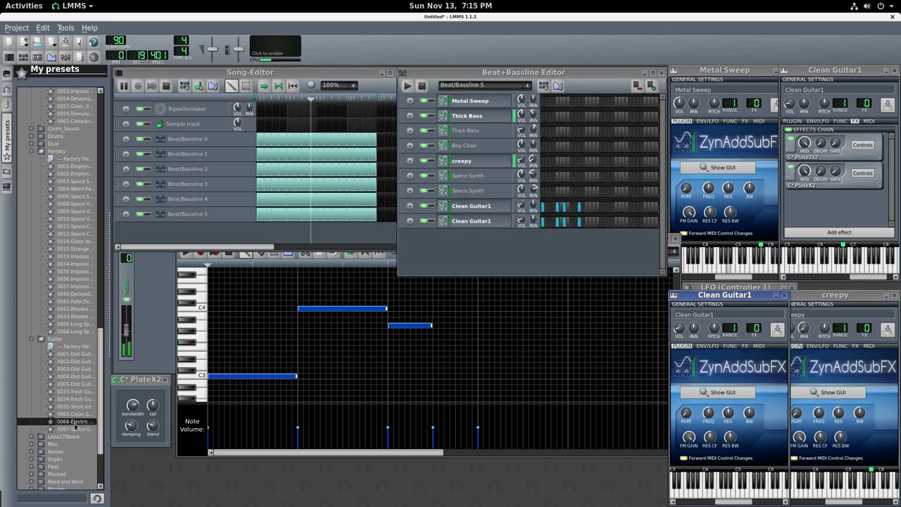
pyautogui.moveTo(81, 425); pyautogui.dragTo(465, 222)
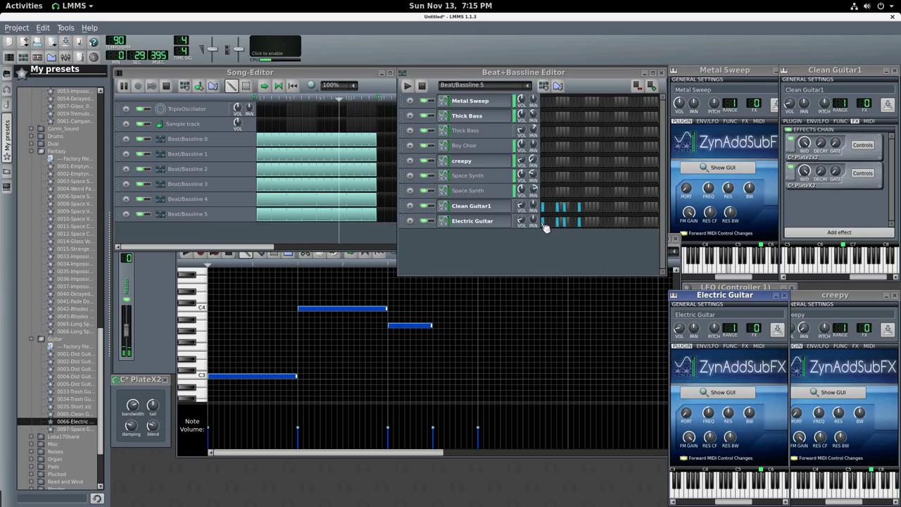
pyautogui.moveTo(538, 211); pyautogui.dragTo(539, 219)
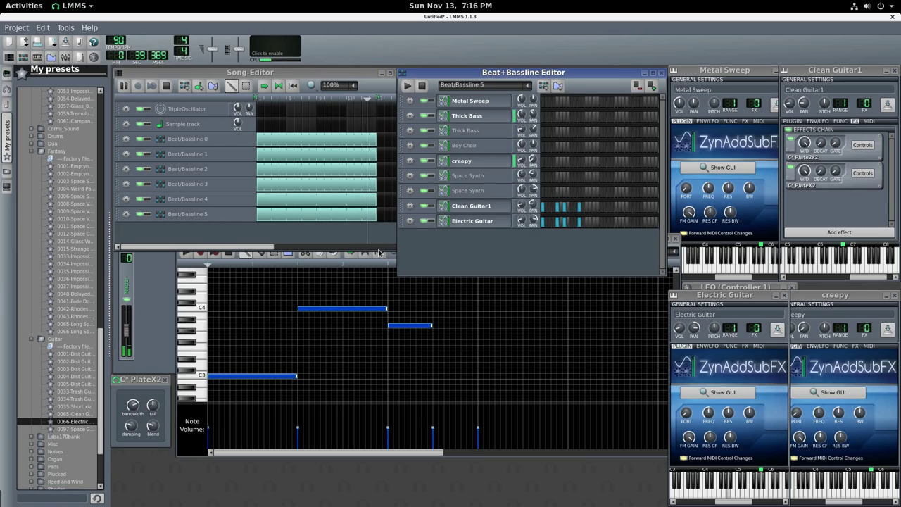
# Step: Enlarge the Song-Editor, add Beat/Bassline 6, and fill its track to the same length as the other tracks
pyautogui.moveTo(378, 250); pyautogui.dragTo(384, 329)
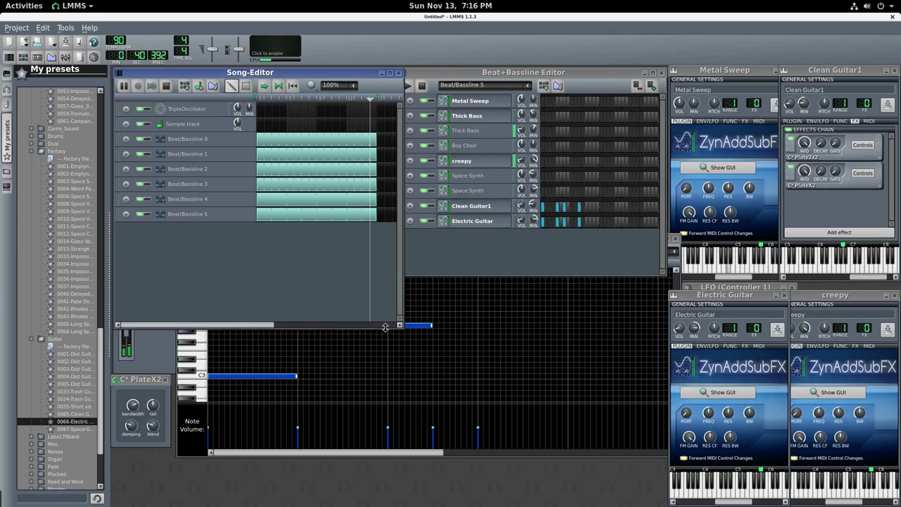
pyautogui.click(544, 88)
pyautogui.click(262, 231)
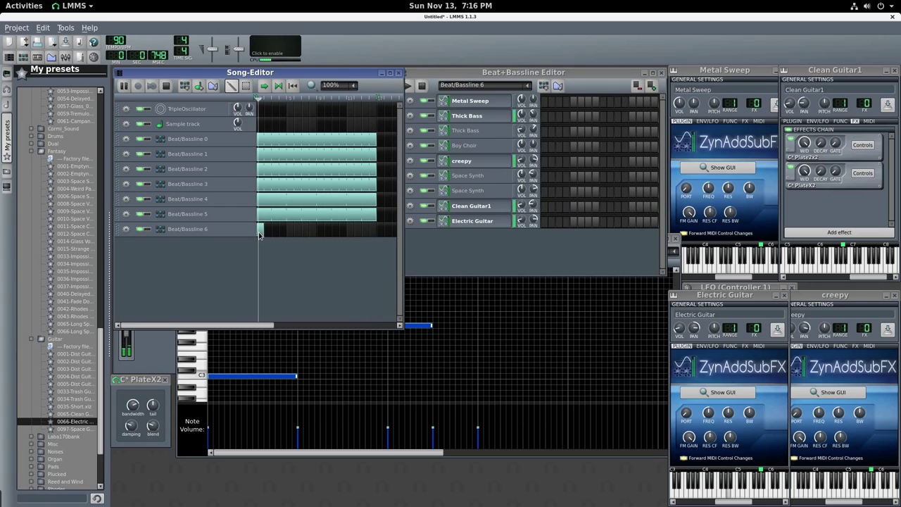
pyautogui.moveTo(262, 231); pyautogui.dragTo(377, 235)
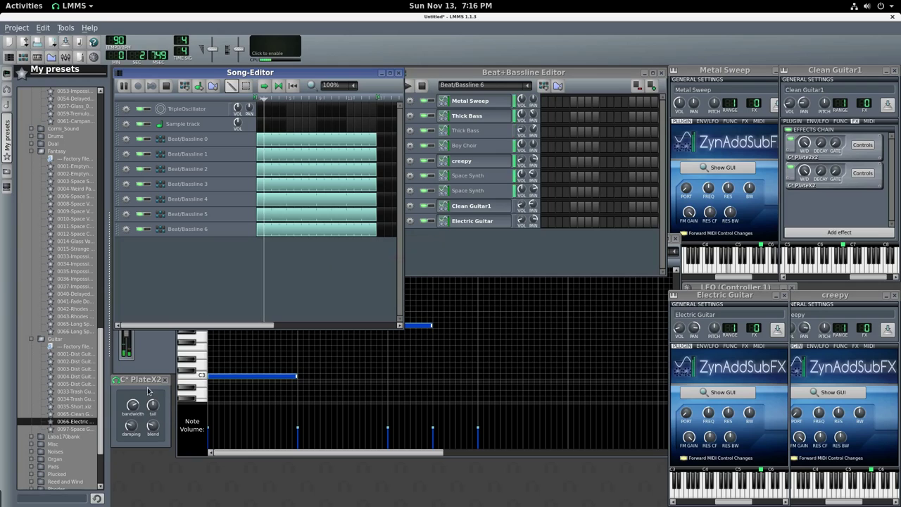
# Step: Audition presets in the Laba170bank and add the 0002 GaussToSine preset as a new track in Beat/Bassline 6
pyautogui.click(45, 437)
pyautogui.scroll(-3, 71, 433)
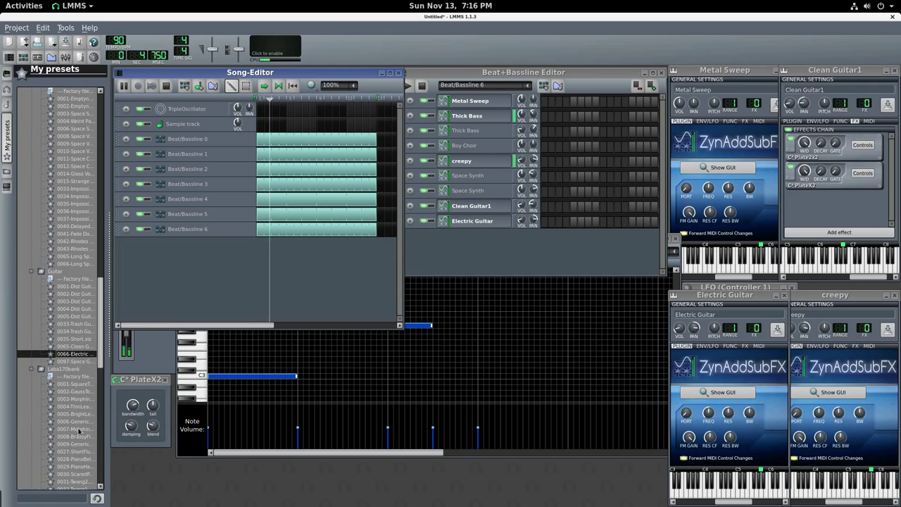
pyautogui.click(79, 430)
pyautogui.click(79, 421)
pyautogui.click(79, 414)
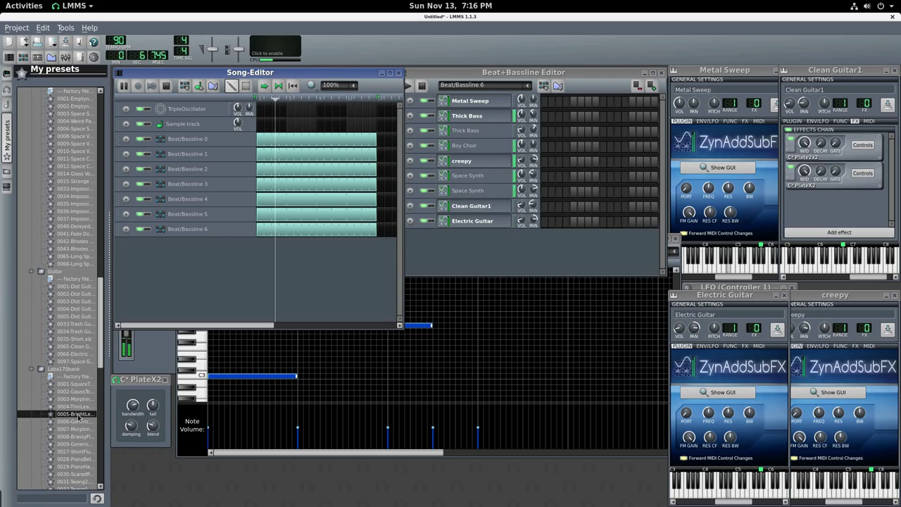
pyautogui.click(78, 406)
pyautogui.click(77, 399)
pyautogui.click(76, 392)
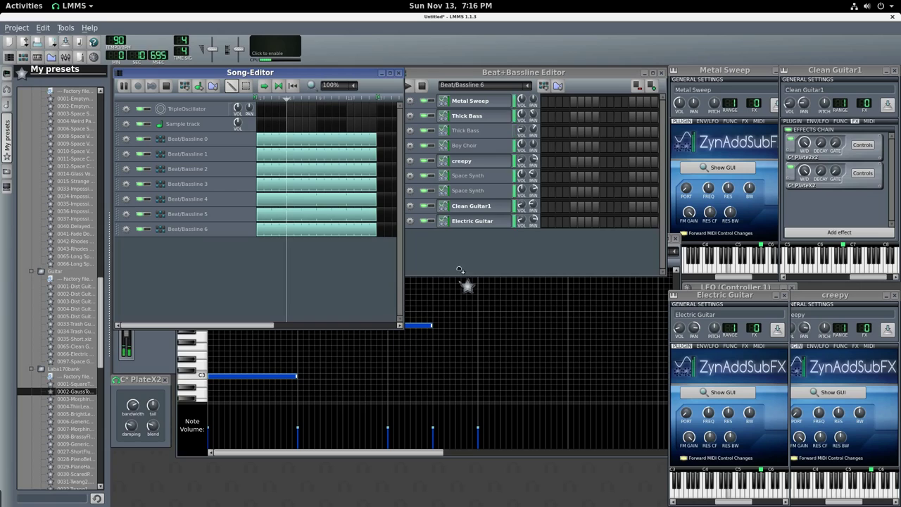
pyautogui.moveTo(466, 263); pyautogui.dragTo(574, 240)
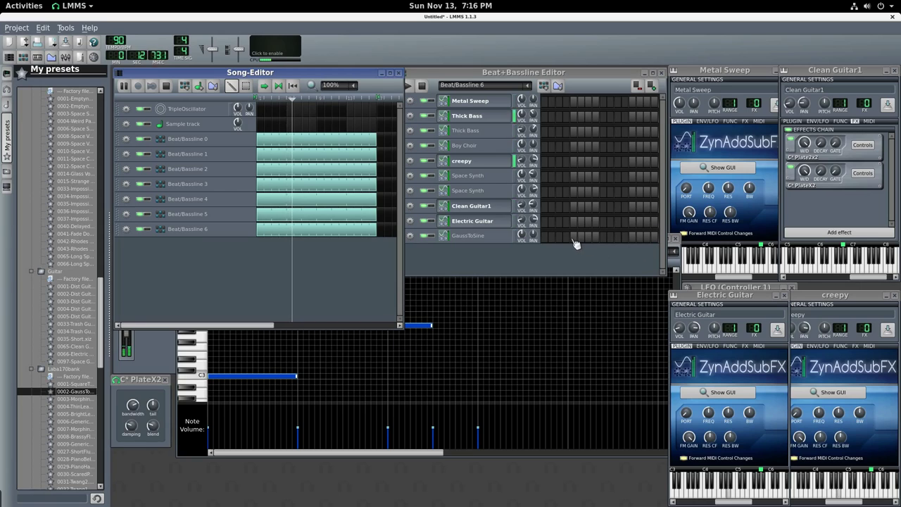
# Step: Open the GaussToSine pattern in the piano roll and place four eighth-length C4 notes, one per beat, in the first bar
pyautogui.rightClick(574, 241)
pyautogui.click(605, 248)
pyautogui.click(212, 399)
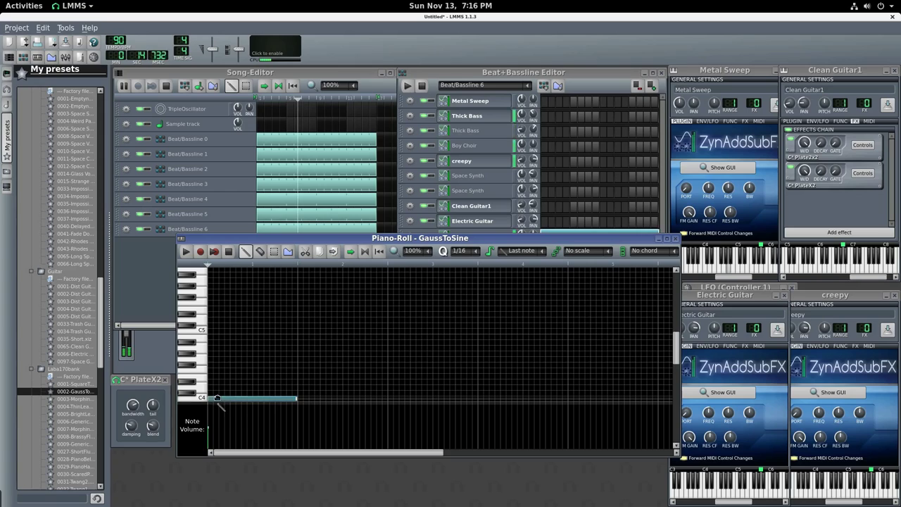
pyautogui.moveTo(281, 399); pyautogui.dragTo(227, 404)
pyautogui.click(233, 400)
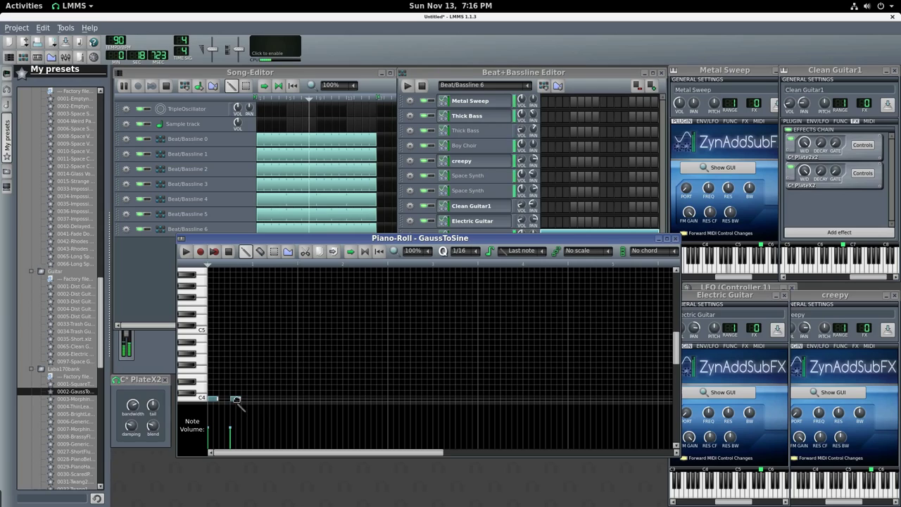
pyautogui.click(258, 400)
pyautogui.click(281, 399)
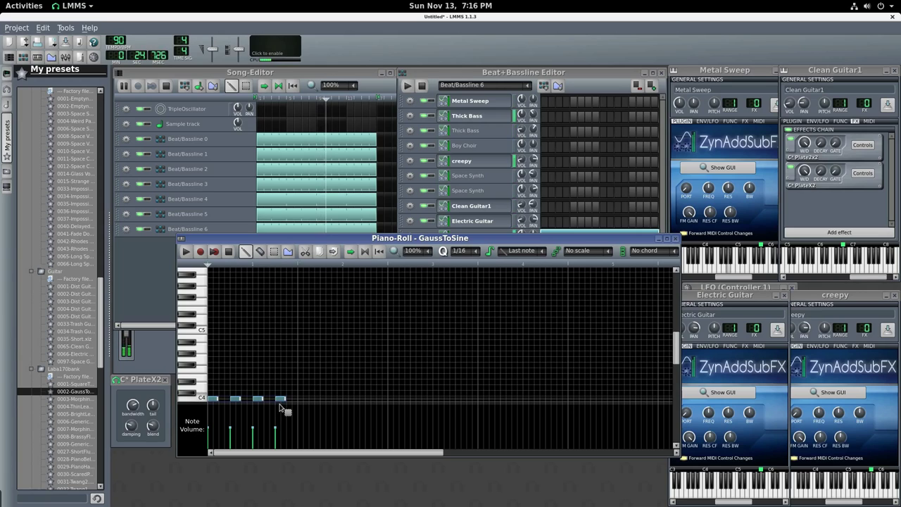
# Step: Copy the four C4 notes to the second bar and move the copies down to A3
pyautogui.click(299, 269)
pyautogui.hotkey('ctrl', 'v')
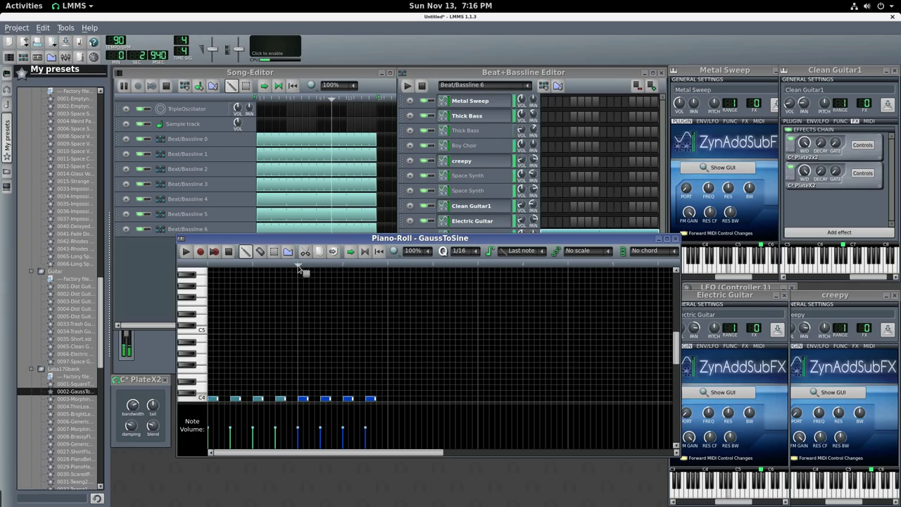
pyautogui.scroll(-2, 317, 345)
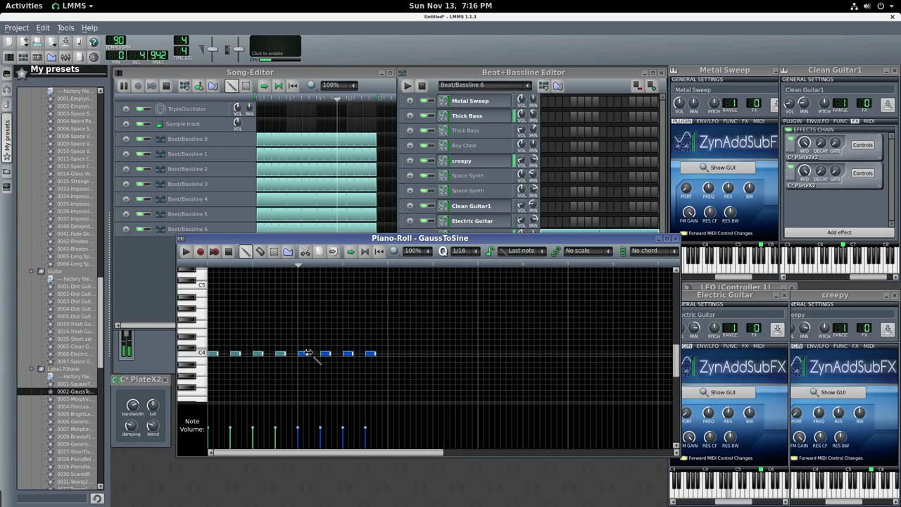
pyautogui.moveTo(308, 353); pyautogui.dragTo(308, 379)
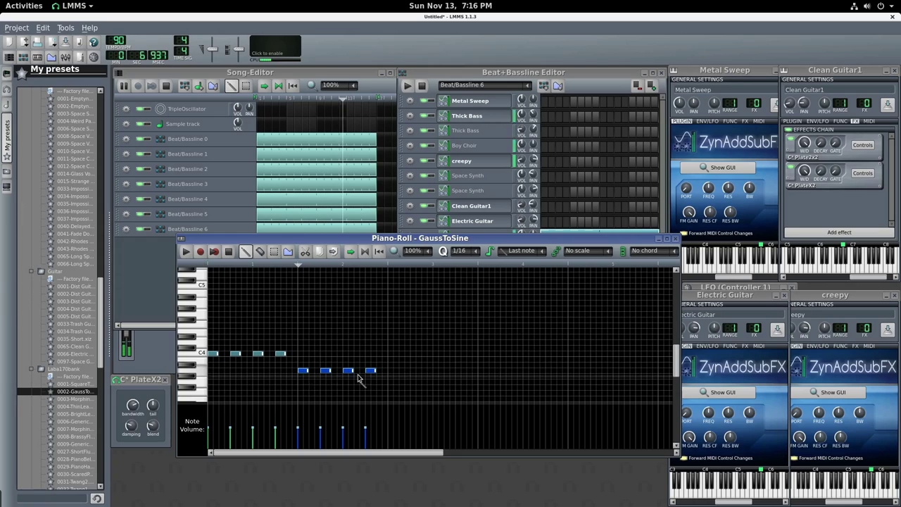
# Step: Paste the four-note group at the third bar on C4 and at the fourth bar on G3
pyautogui.click(387, 264)
pyautogui.hotkey('ctrl', 'v')
pyautogui.moveTo(395, 371); pyautogui.dragTo(394, 354)
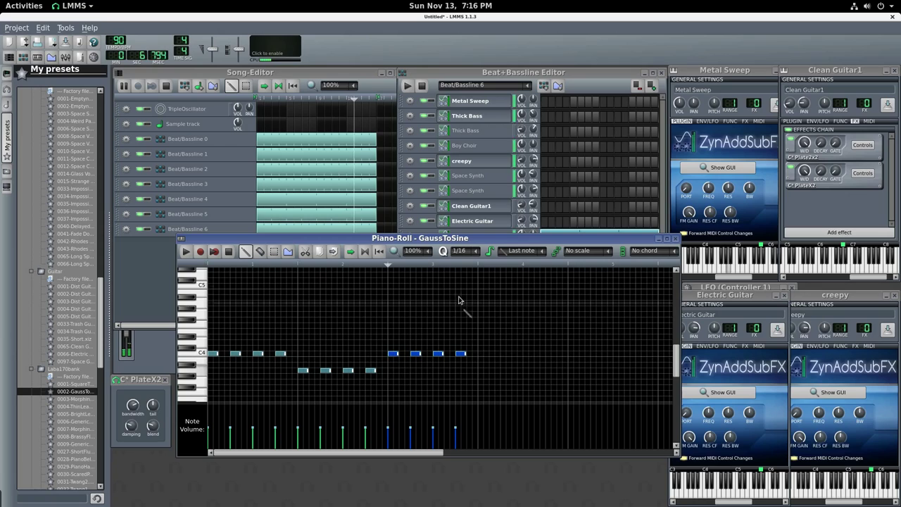
pyautogui.click(479, 265)
pyautogui.hotkey('ctrl', 'v')
pyautogui.moveTo(482, 371)
pyautogui.mouseDown()
pyautogui.moveTo(482, 354)
pyautogui.moveTo(483, 381)
pyautogui.mouseUp()
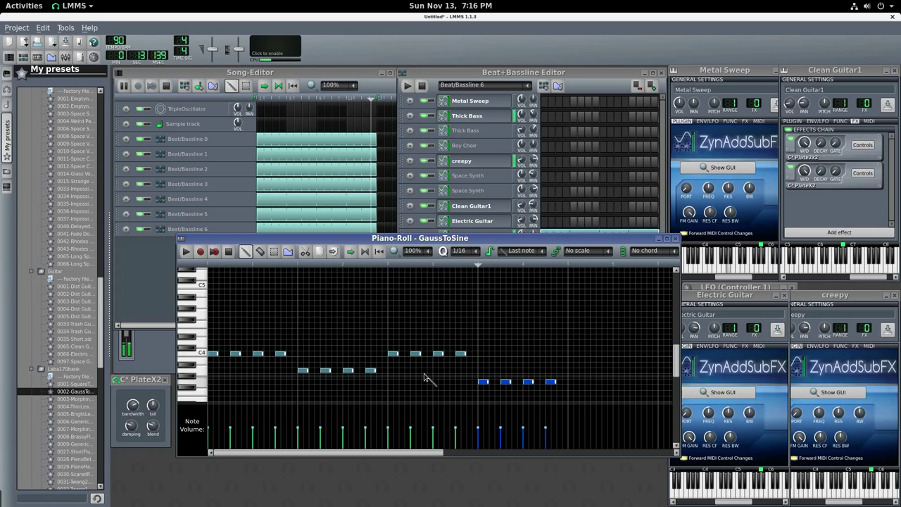
# Step: Try lower pitches for the fourth bar's notes, settle them on F4, and lower their note volumes
pyautogui.scroll(-3, 455, 376)
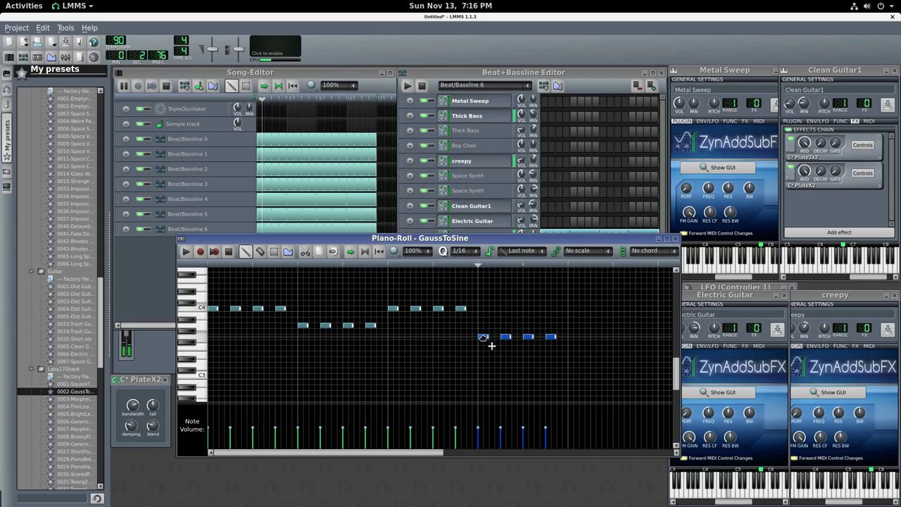
pyautogui.moveTo(483, 338)
pyautogui.mouseDown()
pyautogui.moveTo(490, 355)
pyautogui.moveTo(480, 355)
pyautogui.mouseUp()
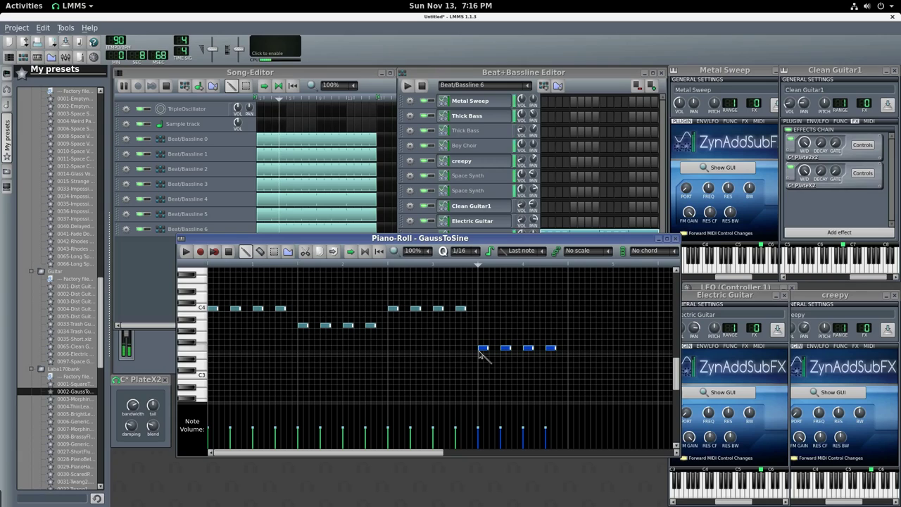
pyautogui.moveTo(483, 348); pyautogui.dragTo(485, 282)
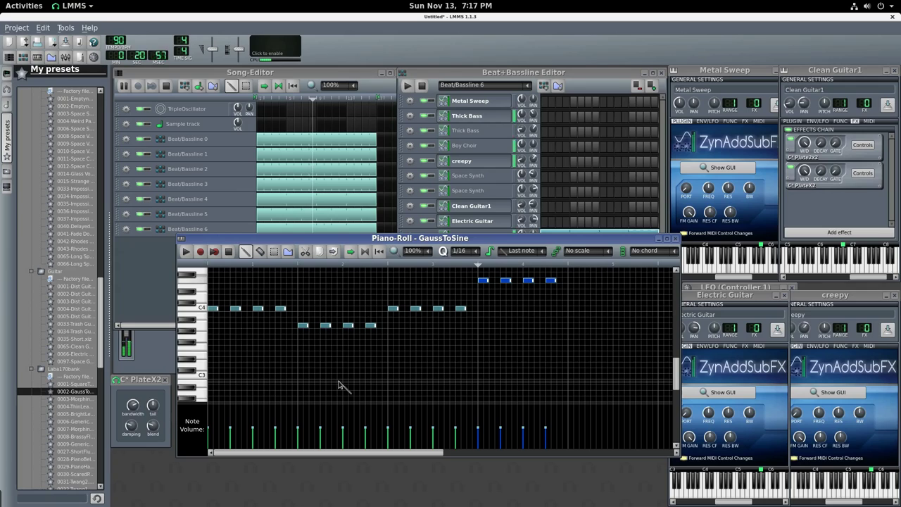
pyautogui.moveTo(476, 433); pyautogui.dragTo(553, 437)
# Step: Clone the GaussToSine track and adjust the panning of the GaussToSine tracks
pyautogui.click(559, 76)
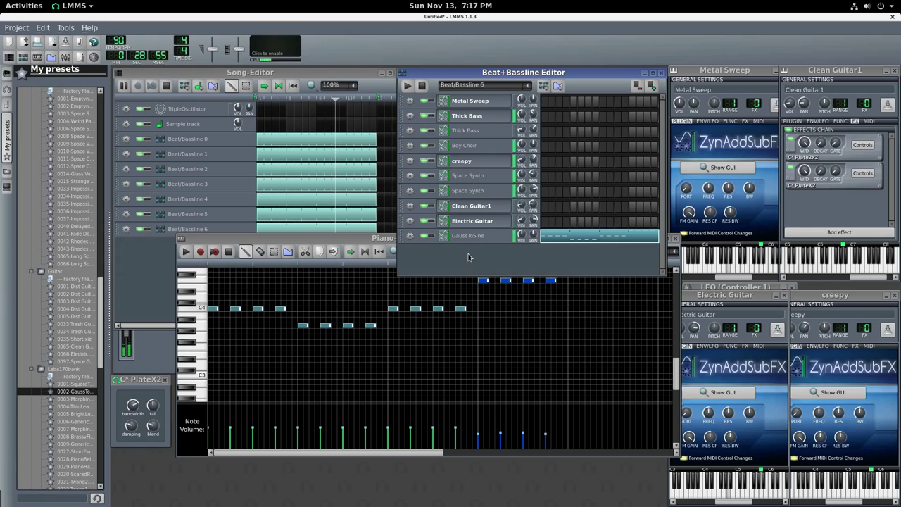
pyautogui.click(410, 236)
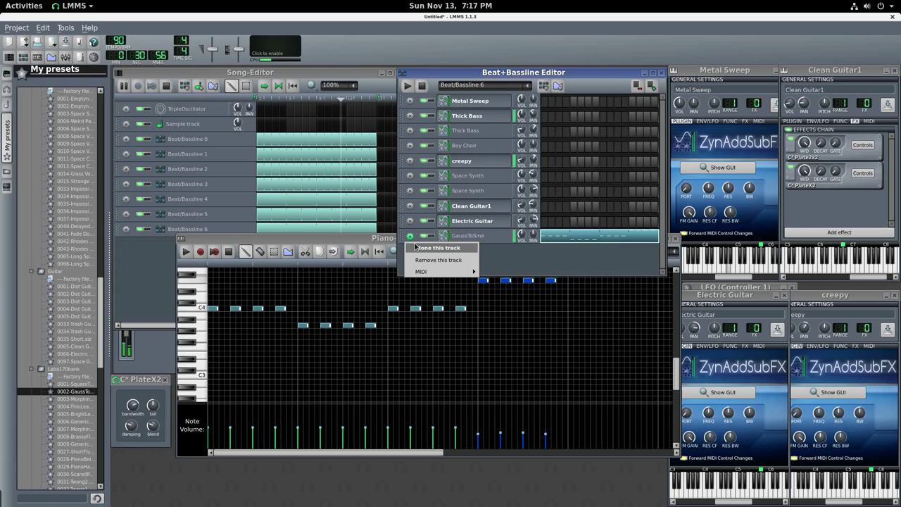
pyautogui.click(417, 247)
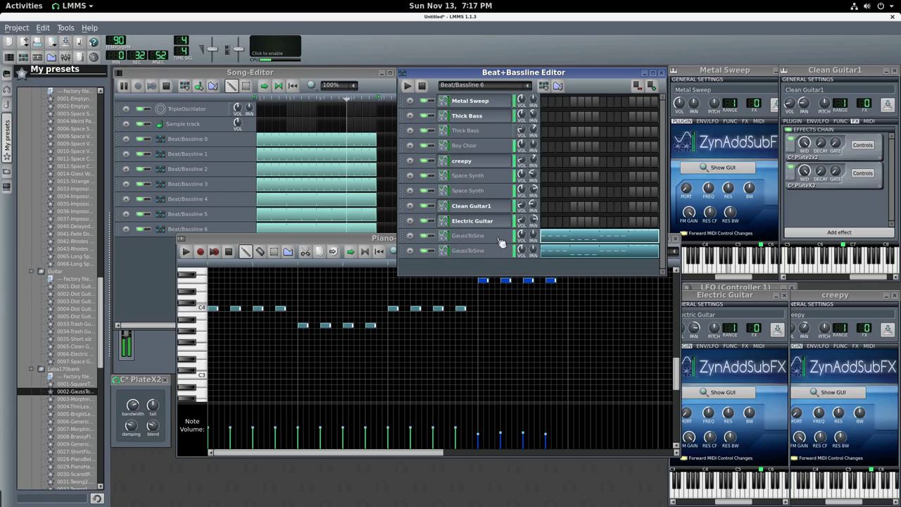
pyautogui.click(533, 235)
pyautogui.moveTo(533, 234); pyautogui.dragTo(533, 268)
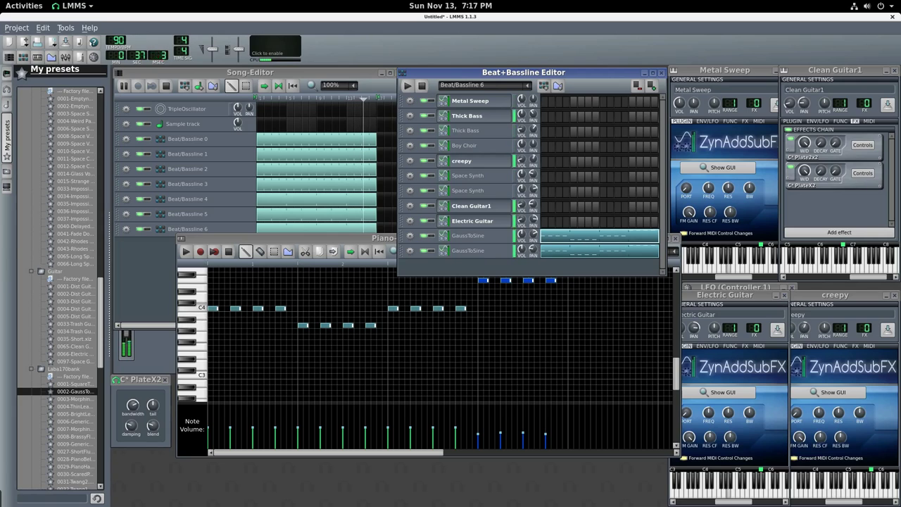
# Step: Open both GaussToSine instrument settings and detune them slightly, setting the clone's pitch to 24 cents
pyautogui.click(469, 235)
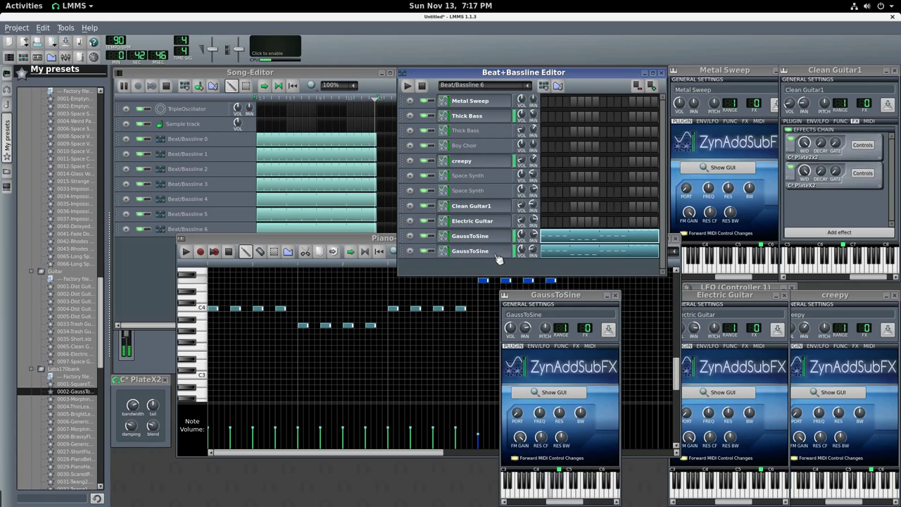
pyautogui.click(496, 253)
pyautogui.moveTo(545, 328); pyautogui.dragTo(545, 327)
pyautogui.moveTo(691, 103); pyautogui.dragTo(691, 103)
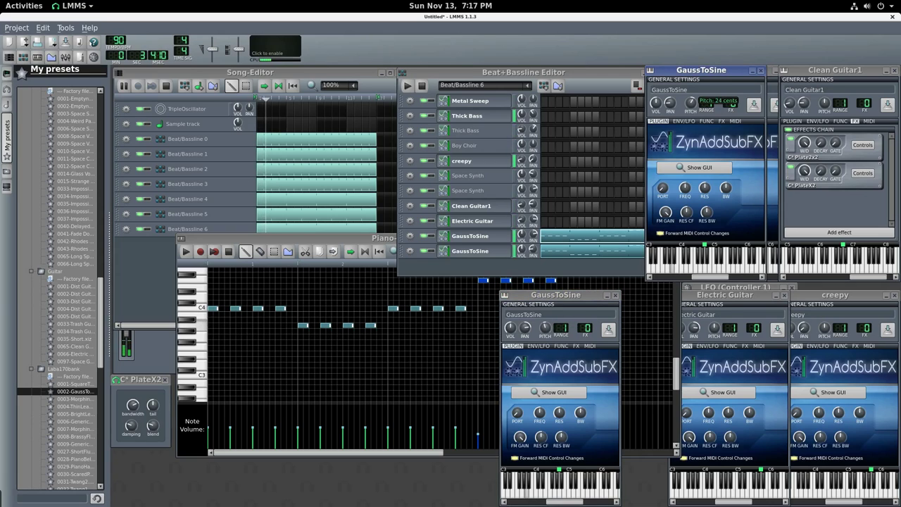
pyautogui.click(554, 340)
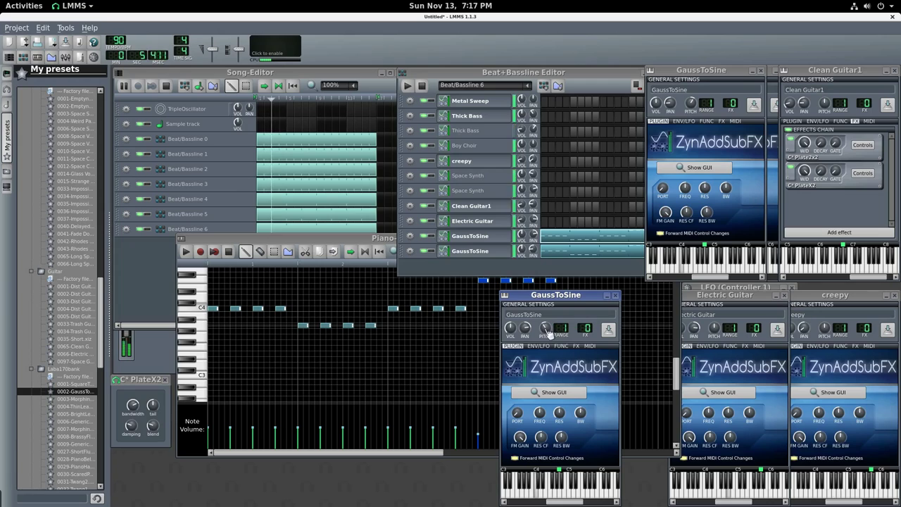
pyautogui.click(521, 230)
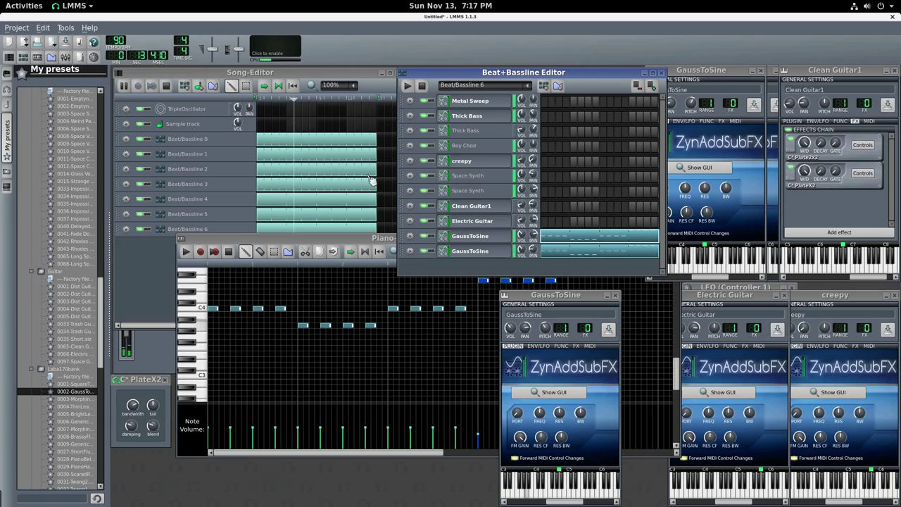
# Step: Audition further presets in the Laba170bank and add the 0031 Twang2 preset as a new track
pyautogui.click(324, 77)
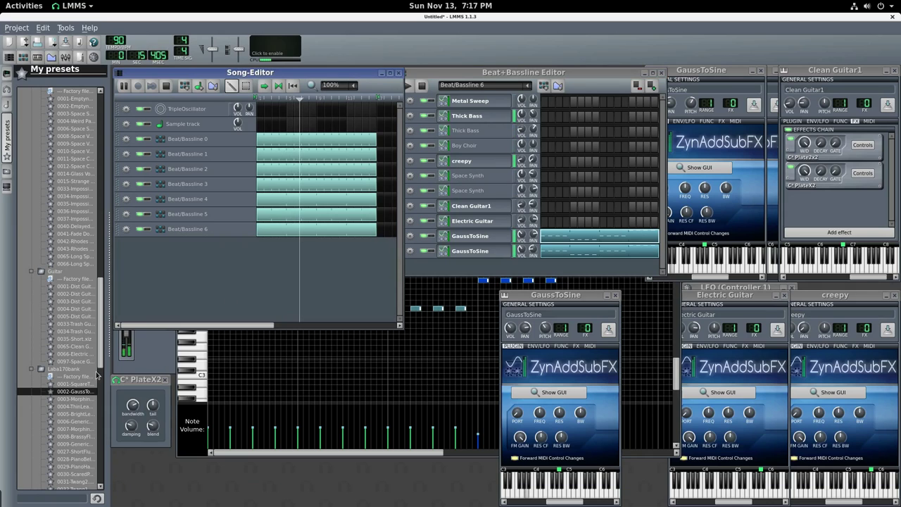
pyautogui.scroll(-2, 76, 391)
pyautogui.scroll(-4, 76, 392)
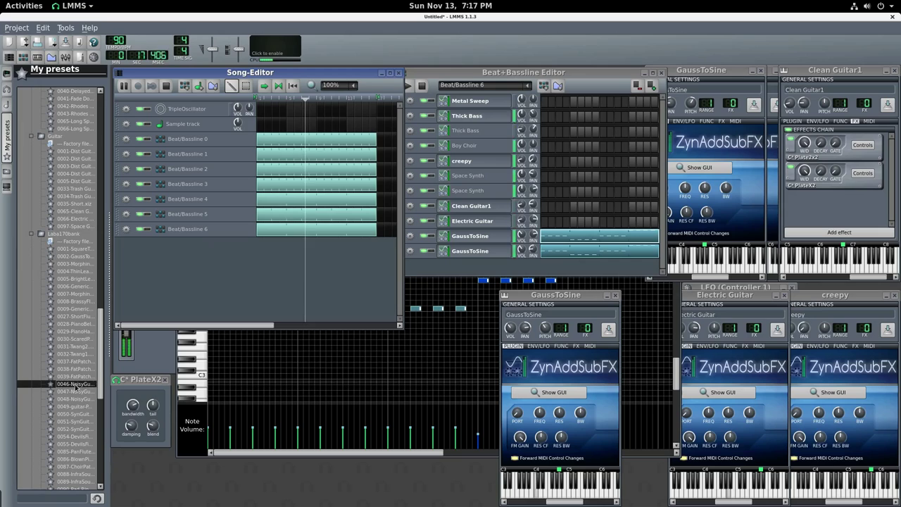
pyautogui.click(76, 369)
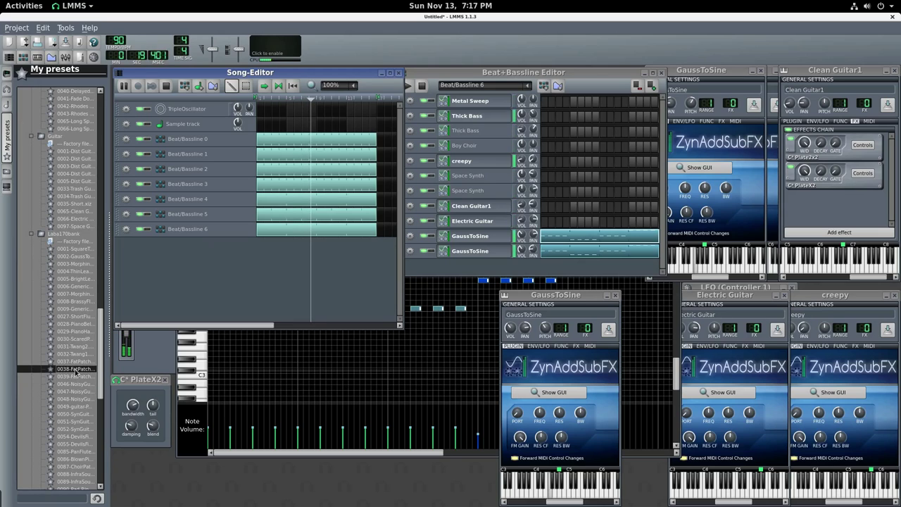
pyautogui.click(75, 346)
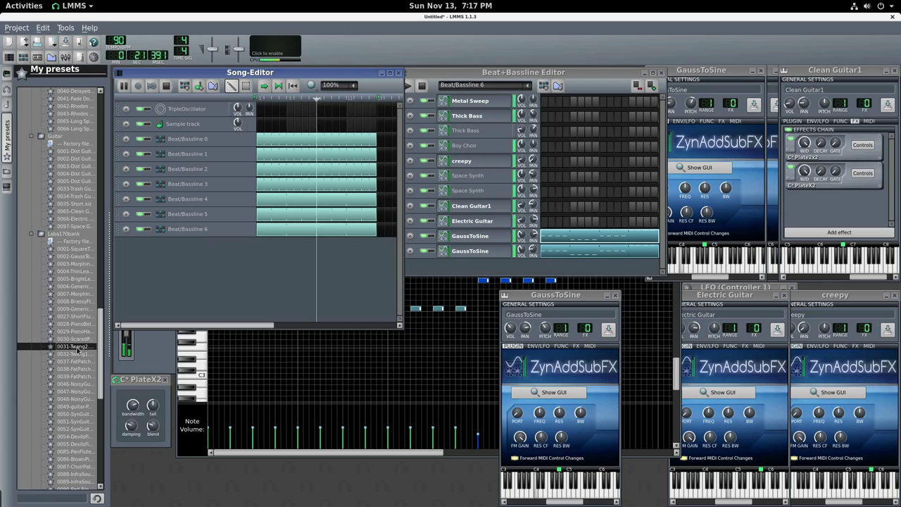
pyautogui.doubleClick(77, 348)
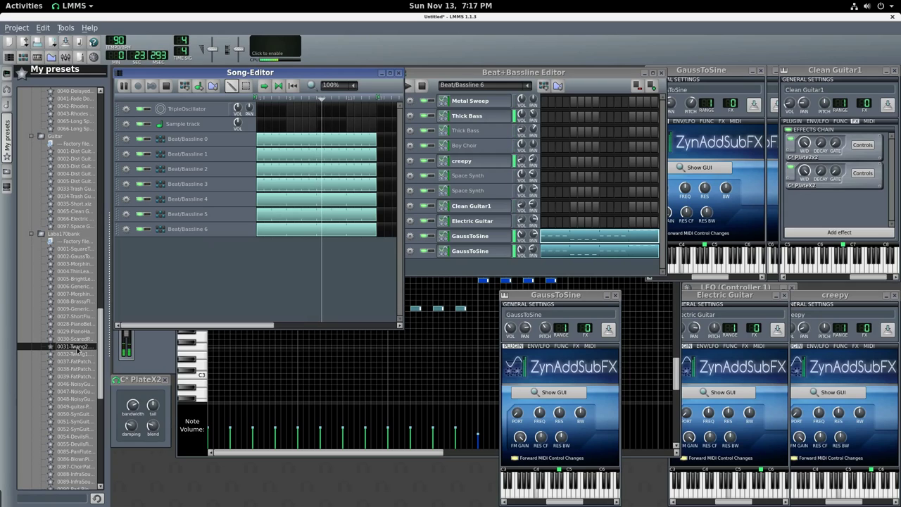
# Step: Add Beat/Bassline 7 and fill its Song-Editor track to the same length as the other tracks
pyautogui.click(551, 89)
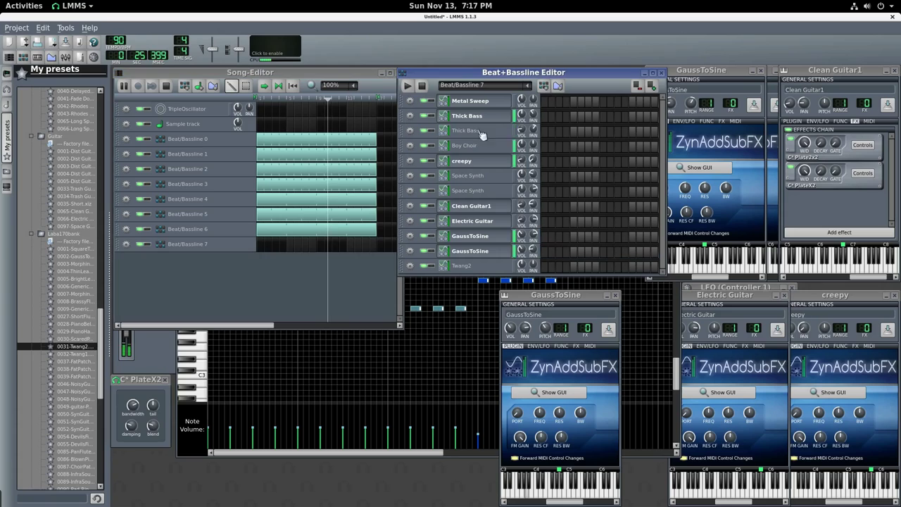
pyautogui.moveTo(262, 244); pyautogui.dragTo(378, 244)
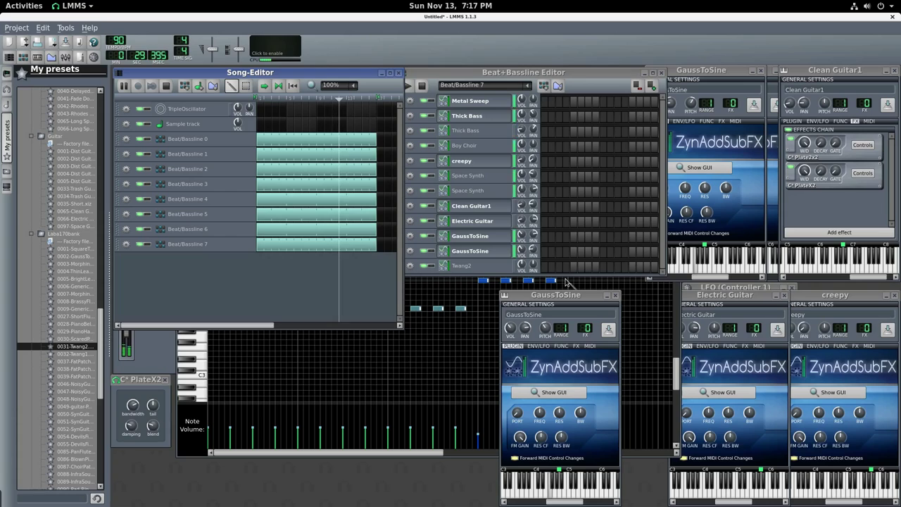
# Step: Enlarge the Beat+Bassline Editor and activate steps 1–4, 9, 11, 17, 18, 21, 23 and 25 on the Twang2 track
pyautogui.moveTo(567, 282); pyautogui.dragTo(564, 336)
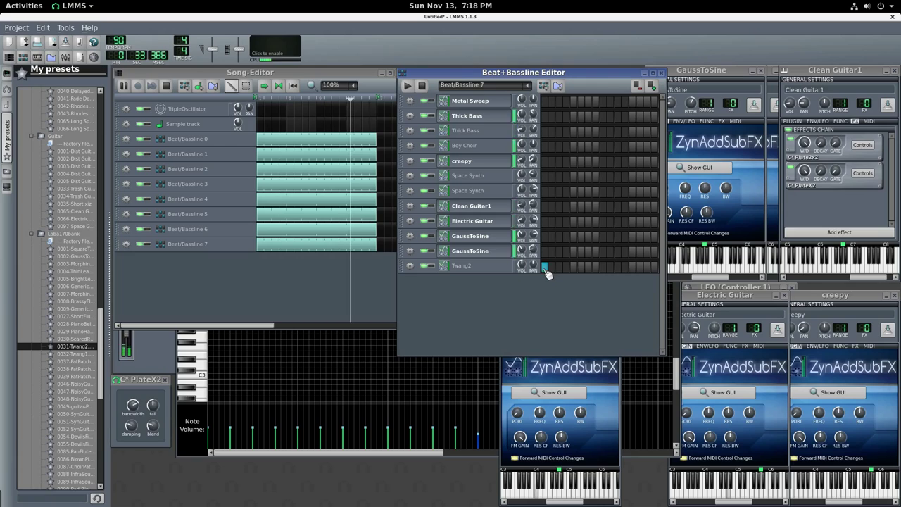
pyautogui.moveTo(545, 267); pyautogui.dragTo(569, 271)
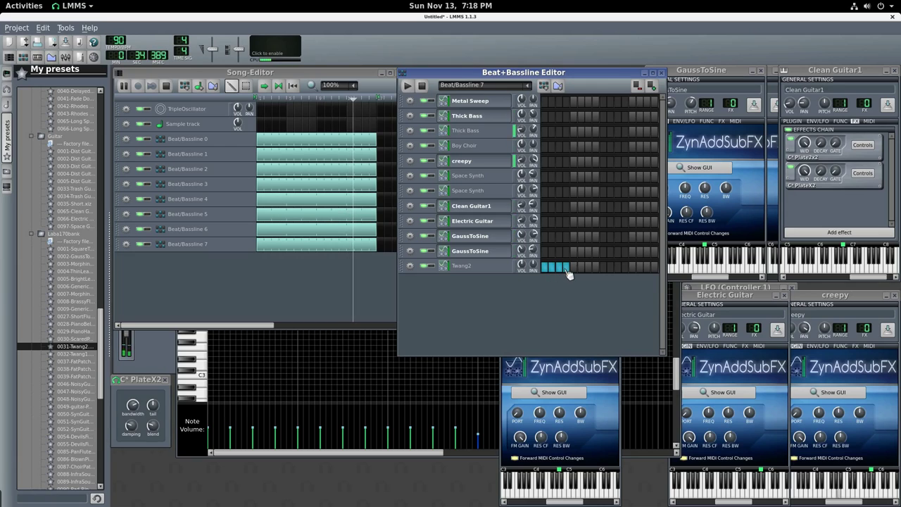
pyautogui.click(603, 267)
pyautogui.click(618, 268)
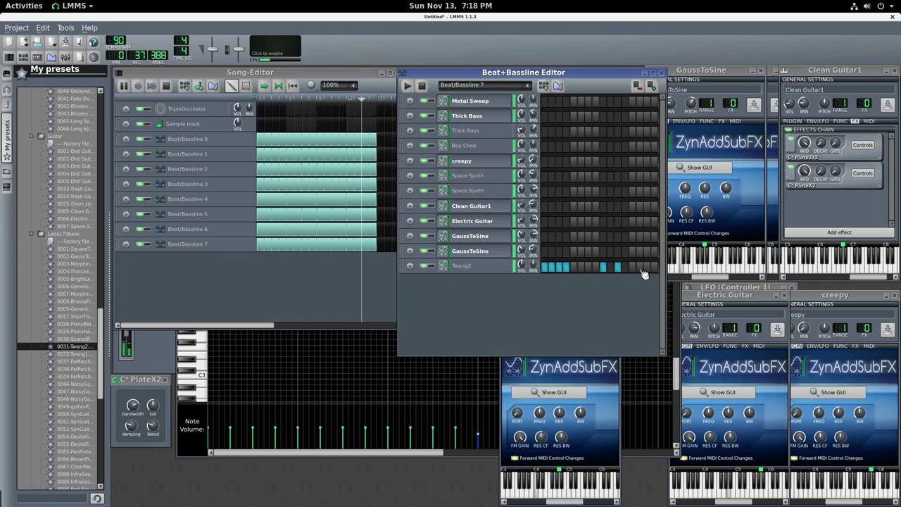
pyautogui.click(653, 72)
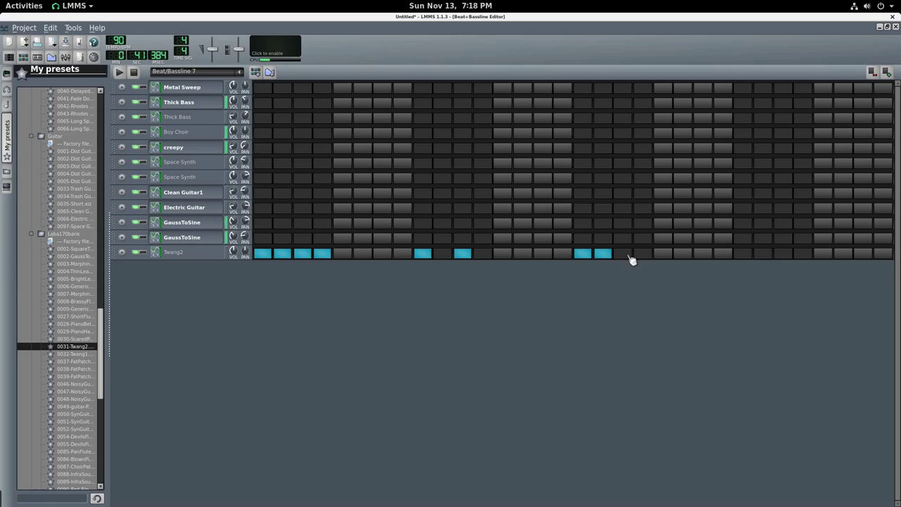
pyautogui.click(703, 255)
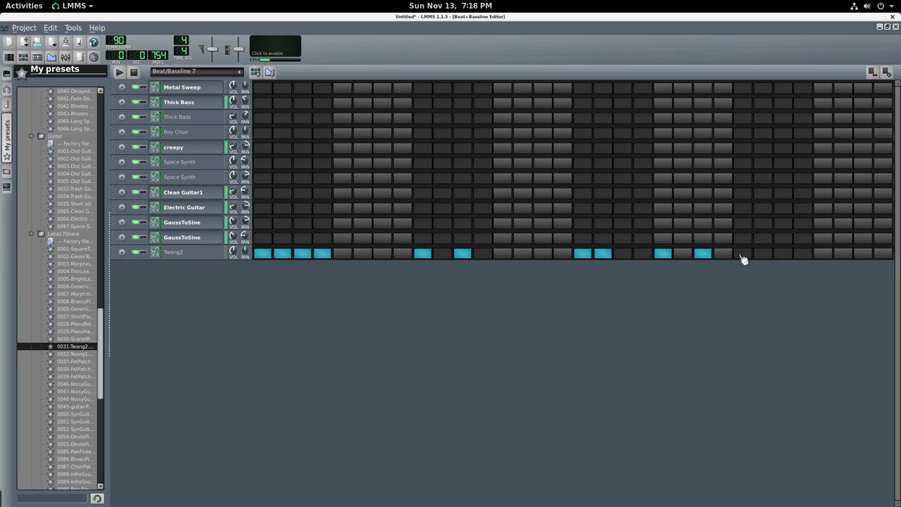
pyautogui.click(887, 28)
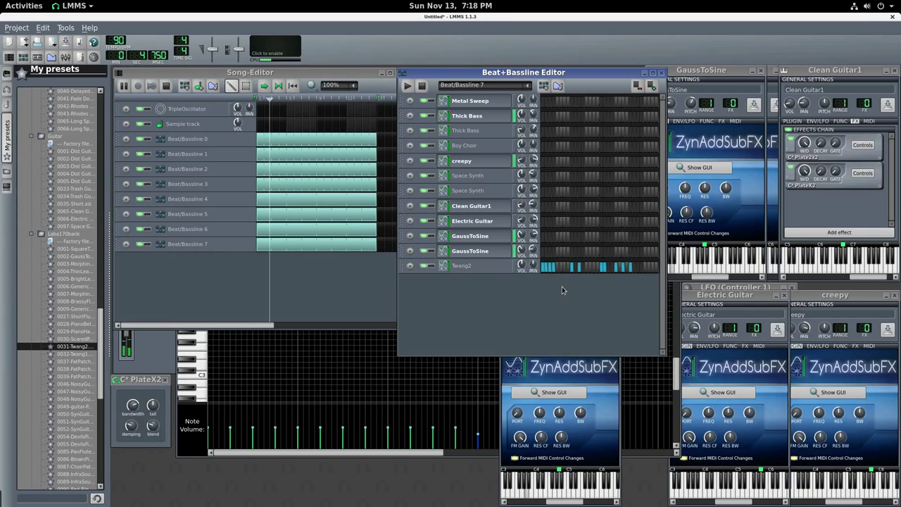
# Step: Open the Twang2 instrument settings and move its base note up to A6
pyautogui.click(491, 271)
pyautogui.click(491, 272)
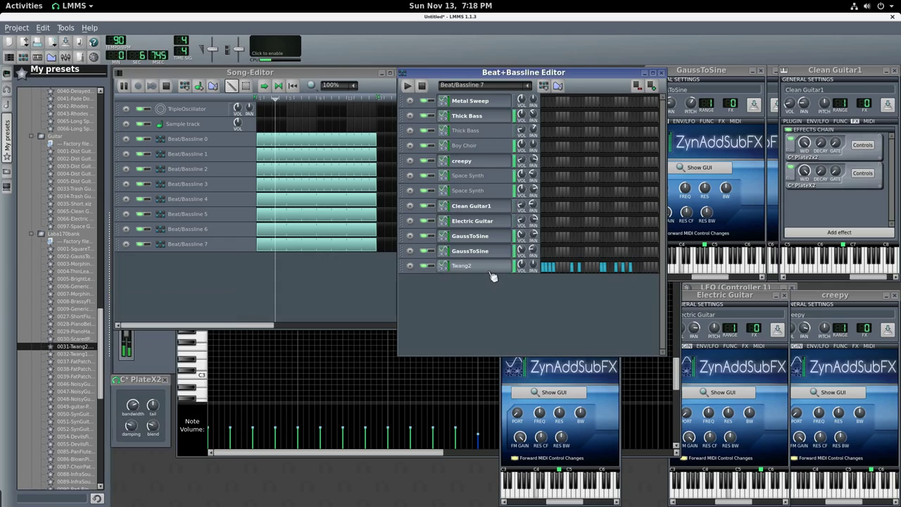
pyautogui.click(493, 273)
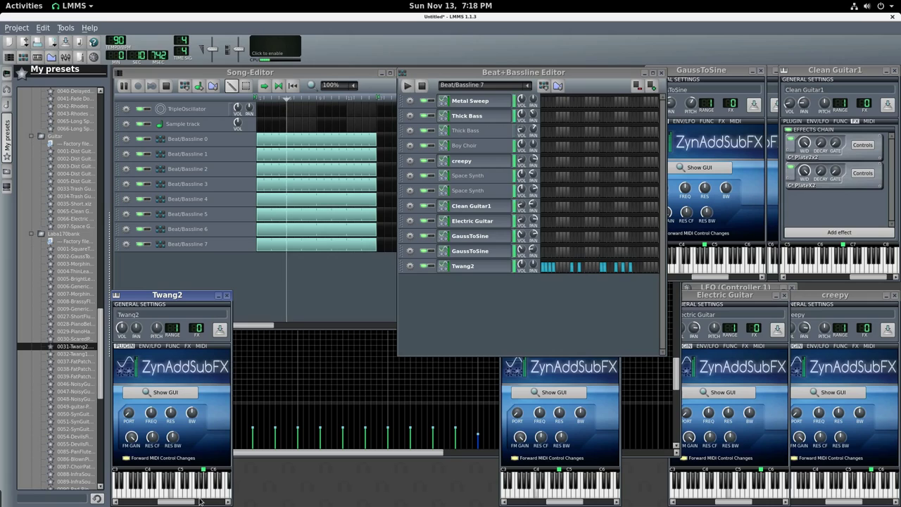
pyautogui.moveTo(199, 500); pyautogui.dragTo(208, 493)
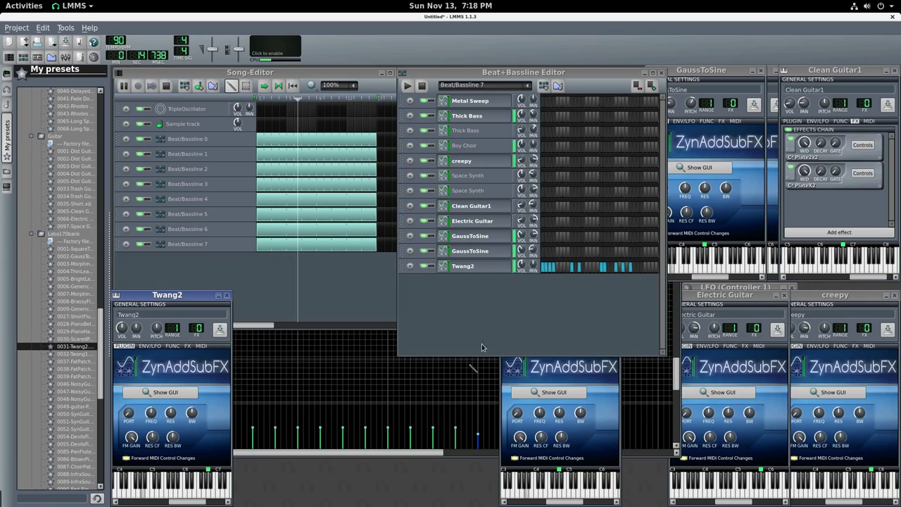
# Step: Lower the Twang2 track's volume, set its base note to A5 and clone the track
pyautogui.click(524, 269)
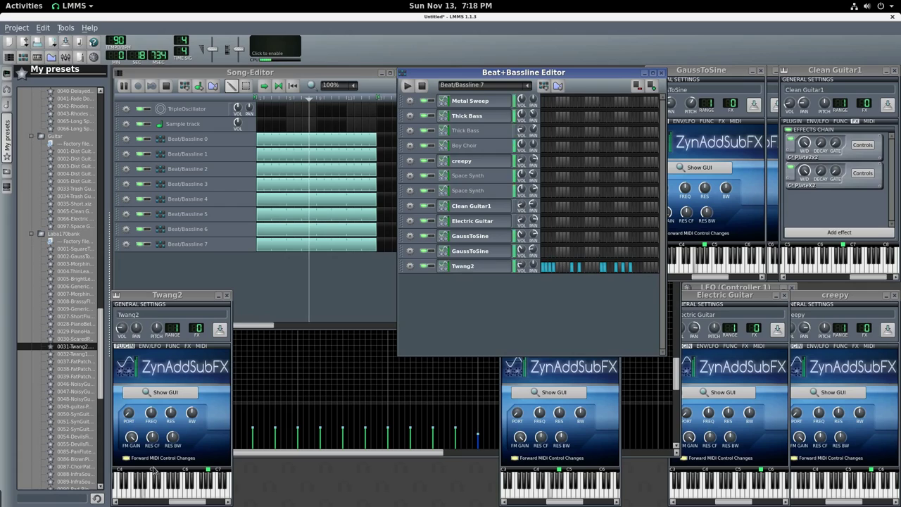
pyautogui.click(542, 275)
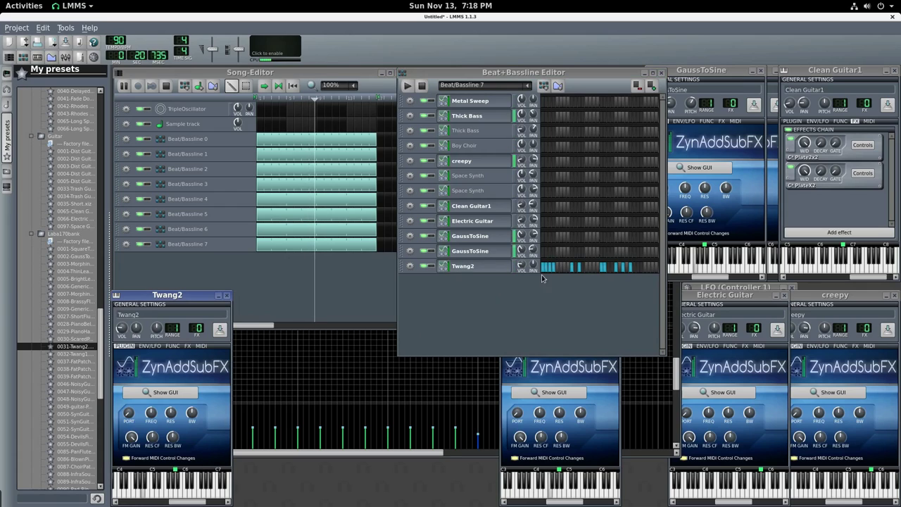
pyautogui.click(412, 269)
pyautogui.click(447, 279)
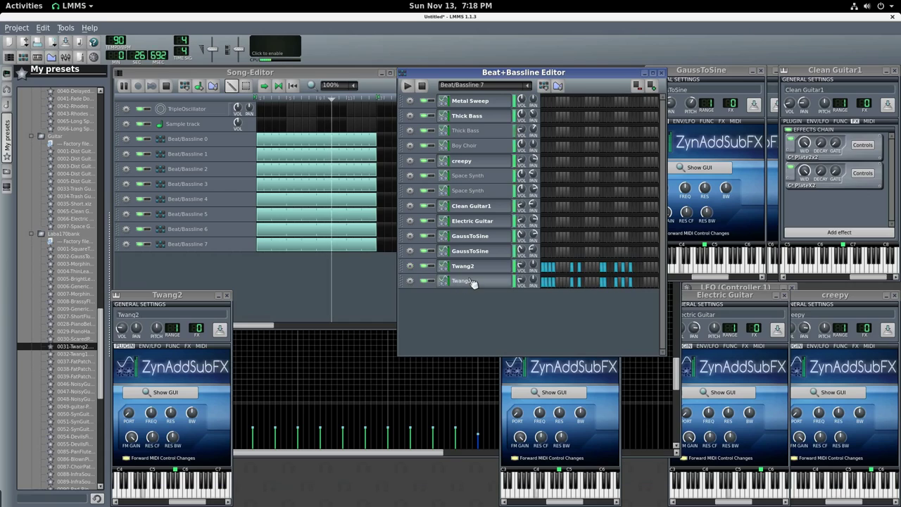
# Step: Audition presets 0038 and 0052 in the Laba170bank and load the 0052 SynGuitarAcoustic3 preset onto the first Twang2 track
pyautogui.click(75, 369)
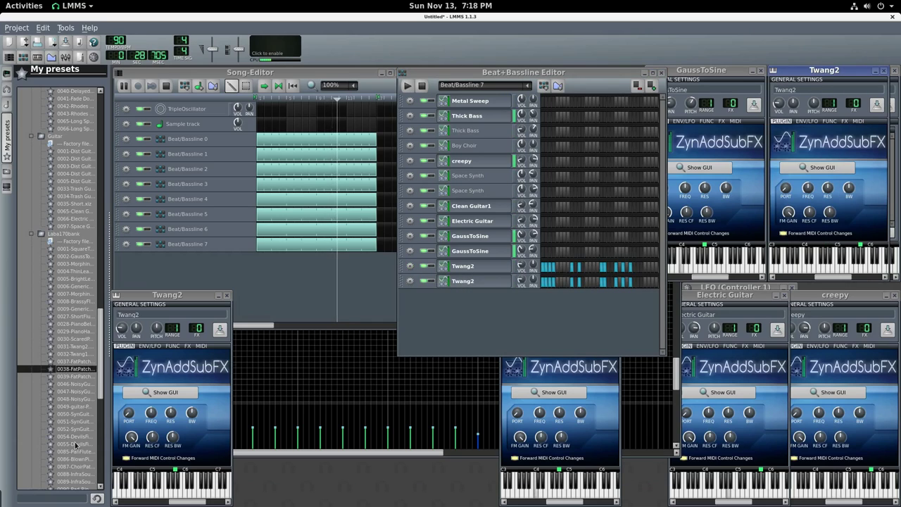
pyautogui.click(76, 429)
pyautogui.moveTo(75, 429); pyautogui.dragTo(464, 267)
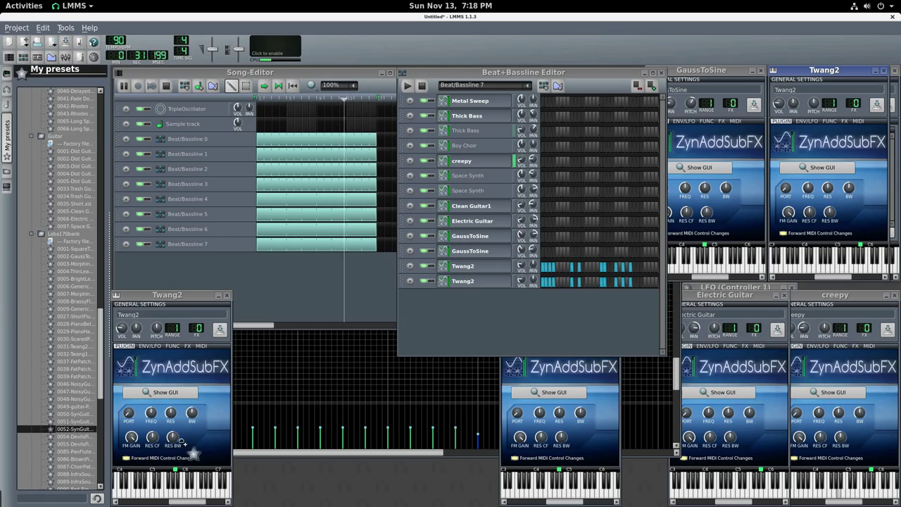
# Step: Pan SynGuitarAcoustic3 and Twang2 to opposite sides, and set SynGuitarAcoustic3's volume to about 55% and its base note to A6
pyautogui.click(527, 273)
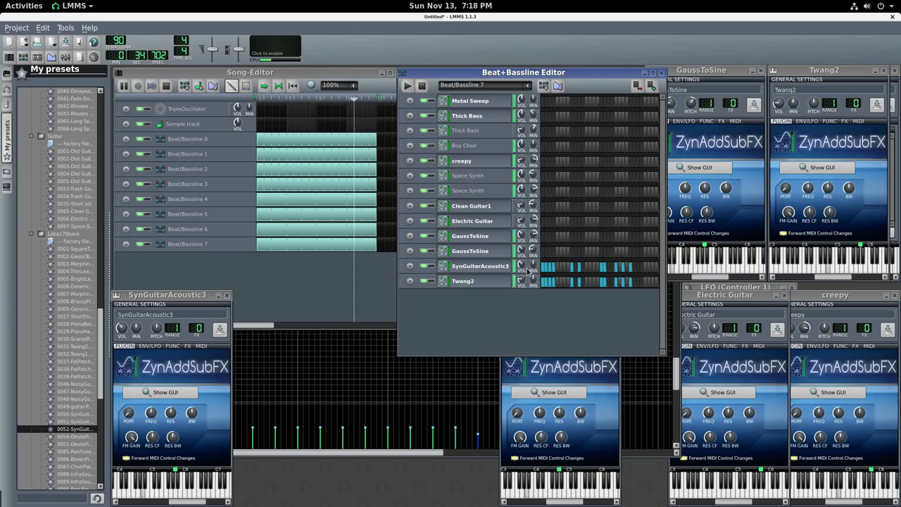
pyautogui.moveTo(532, 279); pyautogui.dragTo(532, 291)
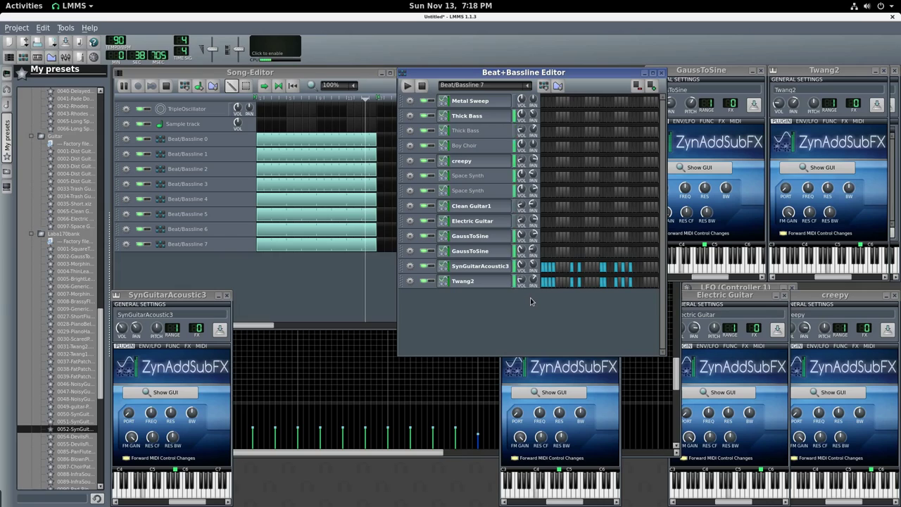
pyautogui.moveTo(524, 269)
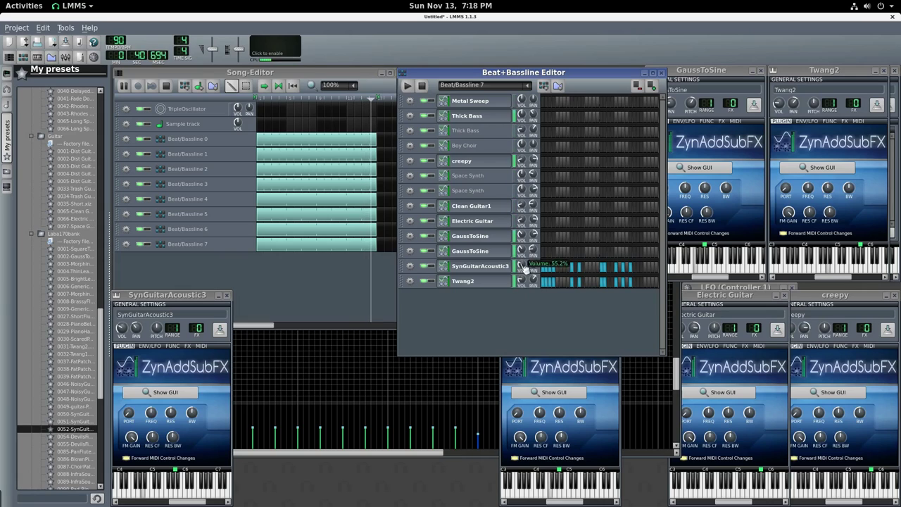
pyautogui.click(205, 475)
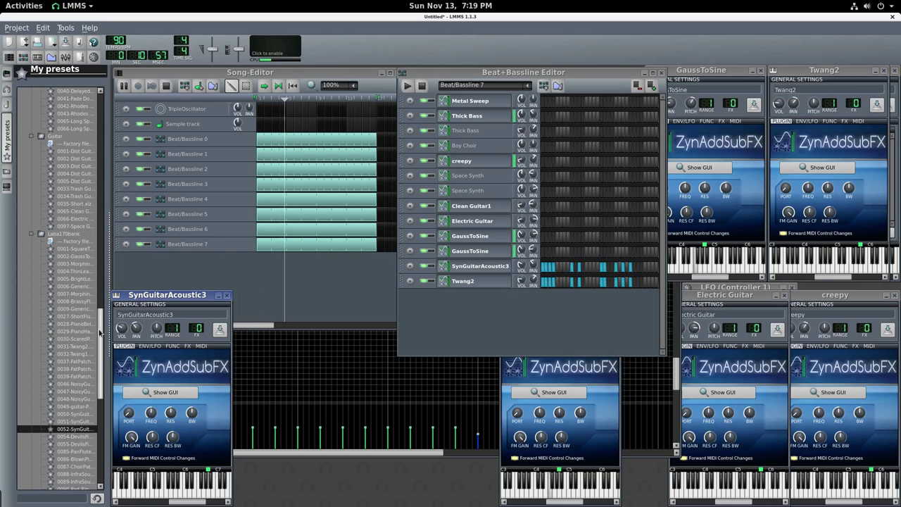
# Step: Audition presets in the Misc bank, including 0004-Bells 3, and add the 0005-Bells 4 preset as a new track
pyautogui.scroll(-9, 97, 385)
pyautogui.scroll(-5, 98, 384)
pyautogui.click(36, 408)
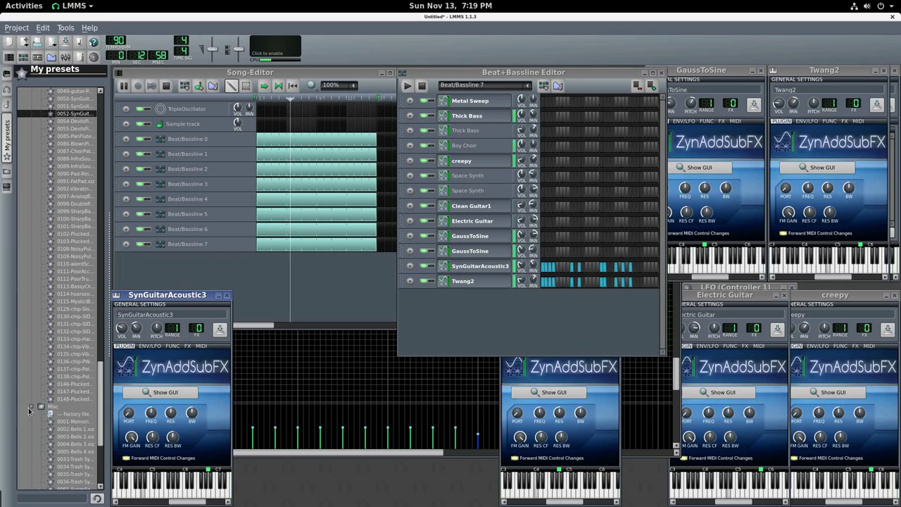
pyautogui.click(66, 422)
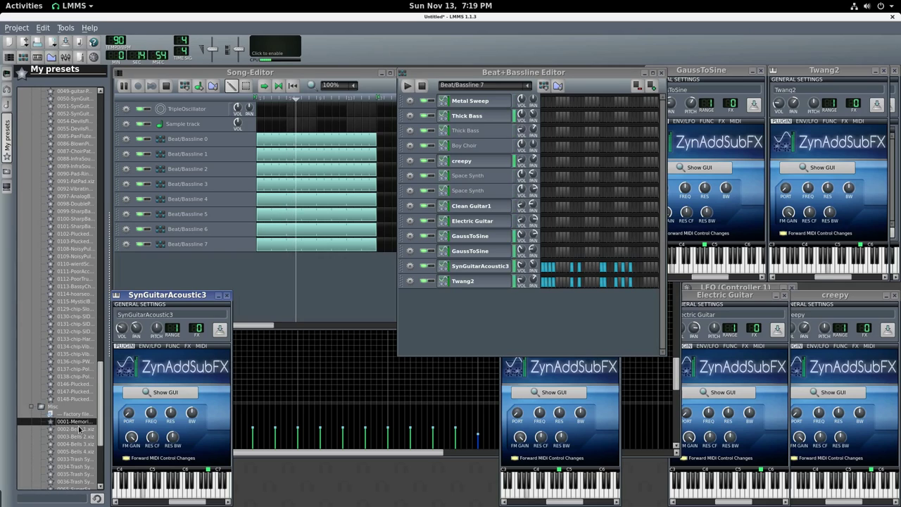
pyautogui.click(83, 444)
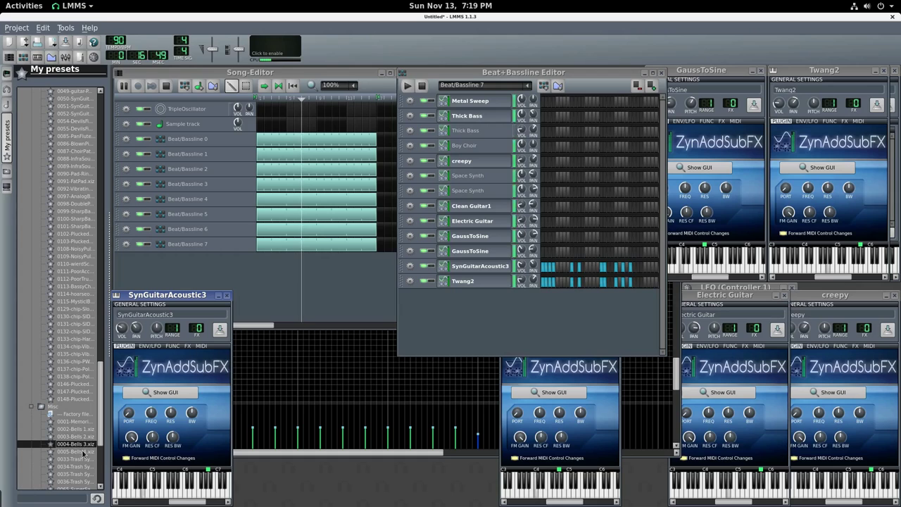
pyautogui.moveTo(83, 452); pyautogui.dragTo(553, 88)
# Step: Add Beat/Bassline 8 and fill its Song-Editor track to the same length as the other tracks
pyautogui.click(557, 85)
pyautogui.moveTo(264, 259); pyautogui.dragTo(387, 261)
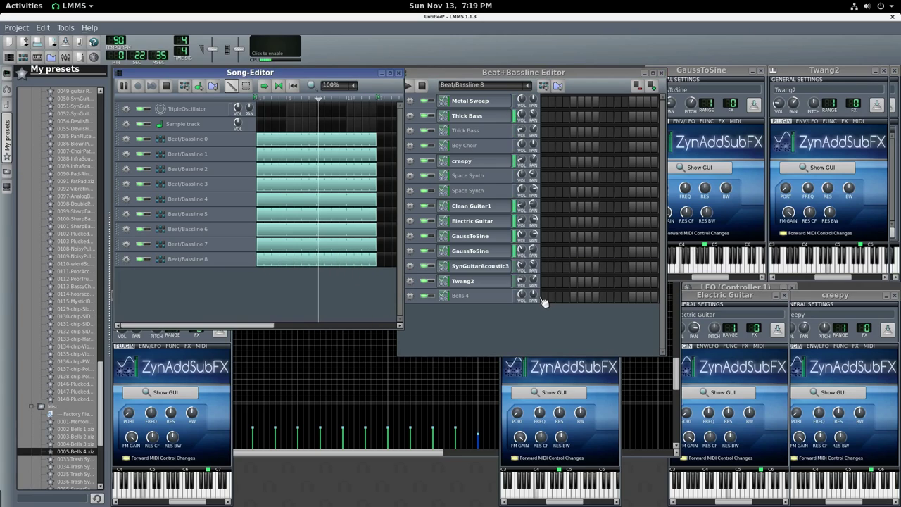
# Step: Activate steps 1, 3, 5, 7, 9 and 13 on the Bells 4 track and open its instrument settings
pyautogui.click(545, 298)
pyautogui.click(574, 298)
pyautogui.click(604, 298)
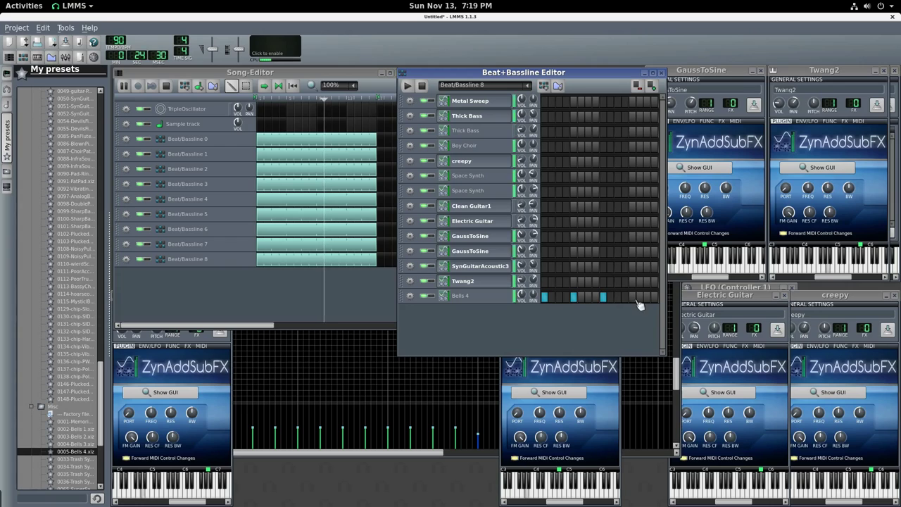
pyautogui.click(634, 298)
pyautogui.click(463, 295)
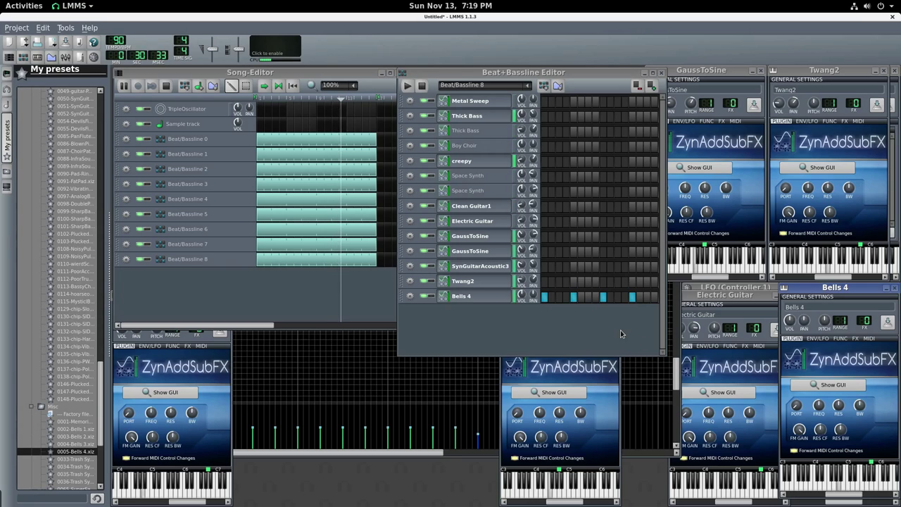
pyautogui.click(561, 298)
pyautogui.click(589, 298)
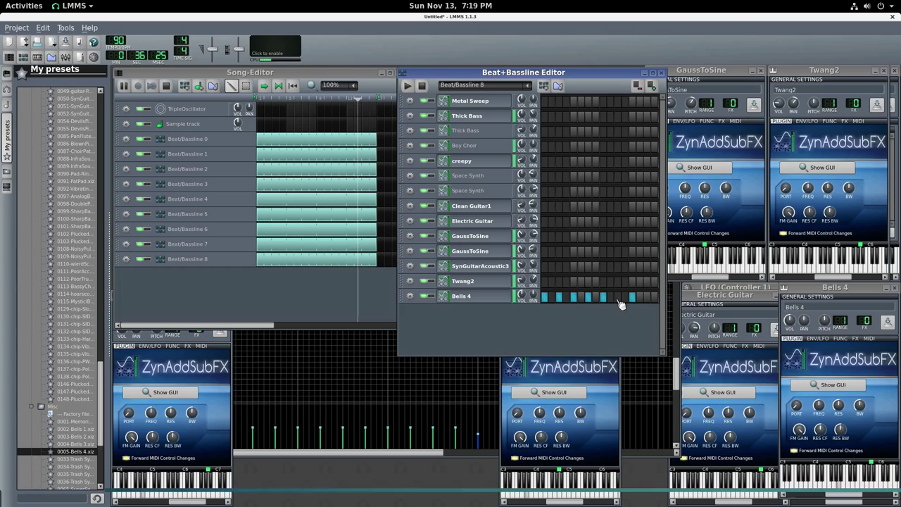
# Step: Change the base note of Bells 4 and clone the track, panning the two copies apart
pyautogui.click(866, 497)
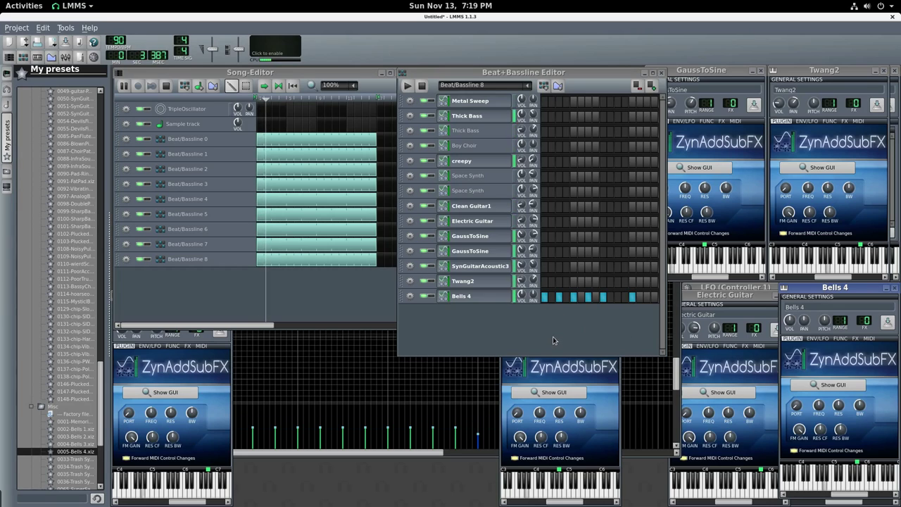
pyautogui.click(410, 296)
pyautogui.click(448, 312)
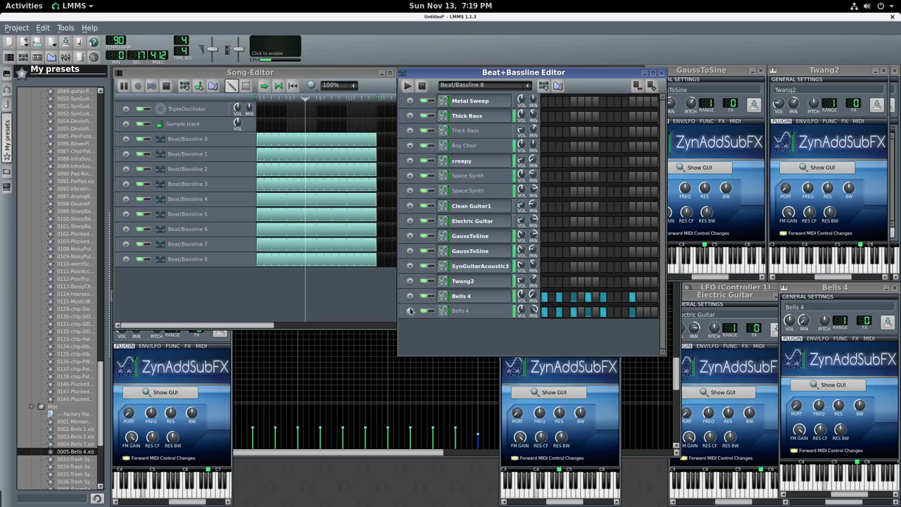
# Step: Maximize the Song-Editor and shift the Beat/Bassline 1, 2, 3 and 4 segments to start at bars 5, 9, 13 and 17
pyautogui.click(352, 73)
pyautogui.click(391, 73)
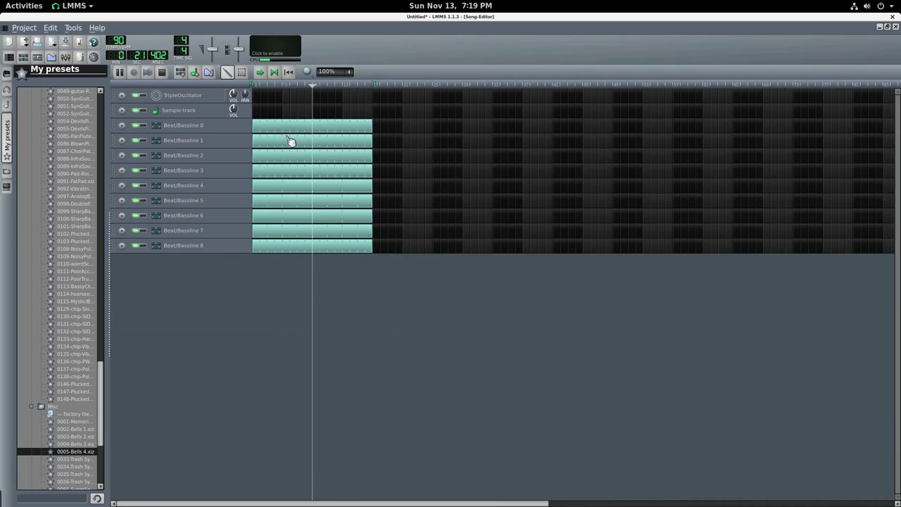
pyautogui.moveTo(291, 141); pyautogui.dragTo(352, 155)
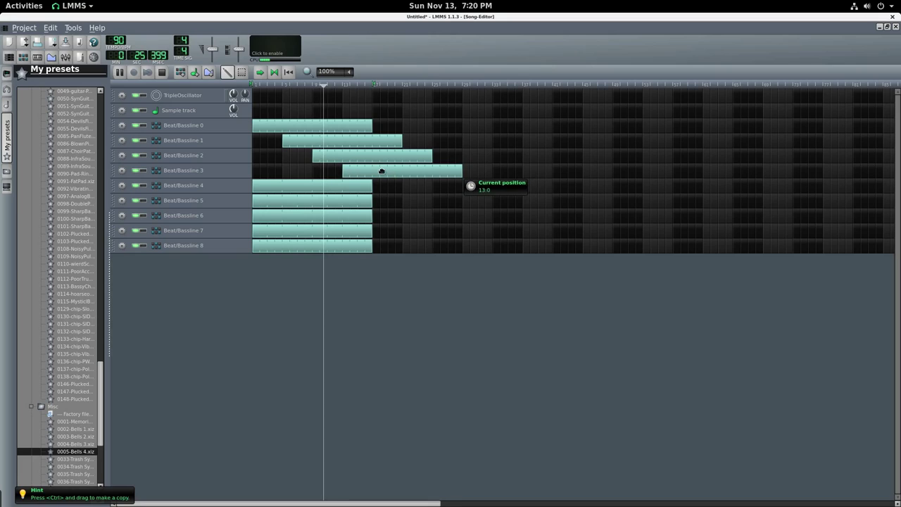
pyautogui.moveTo(289, 187); pyautogui.dragTo(403, 185)
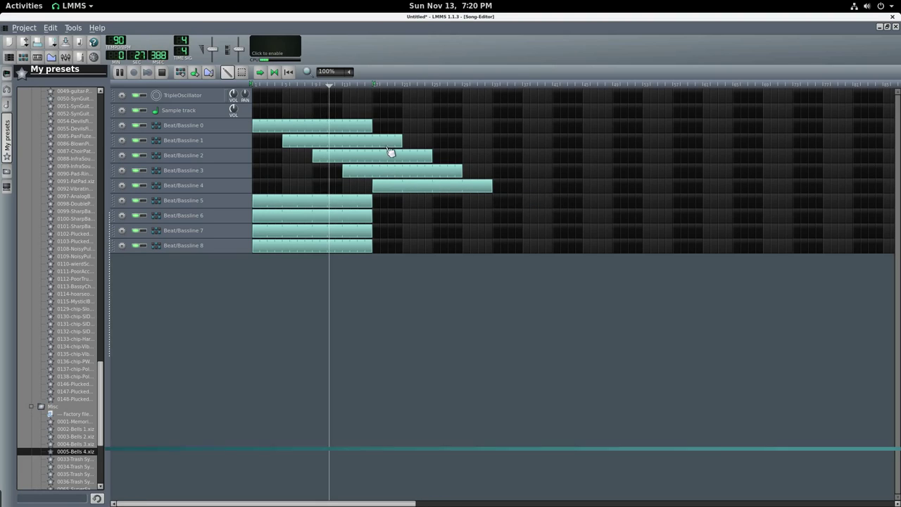
# Step: Shift the Beat/Bassline 5, 6 and 7 segments to start at bars 13, 9 and 5, and restart playback from the beginning
pyautogui.moveTo(269, 196); pyautogui.dragTo(371, 207)
pyautogui.moveTo(289, 216); pyautogui.dragTo(347, 220)
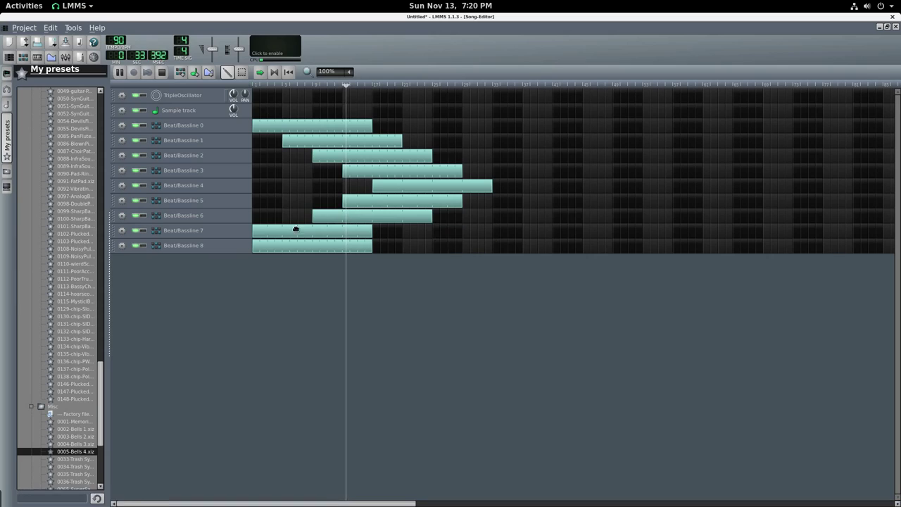
pyautogui.moveTo(296, 231); pyautogui.dragTo(326, 231)
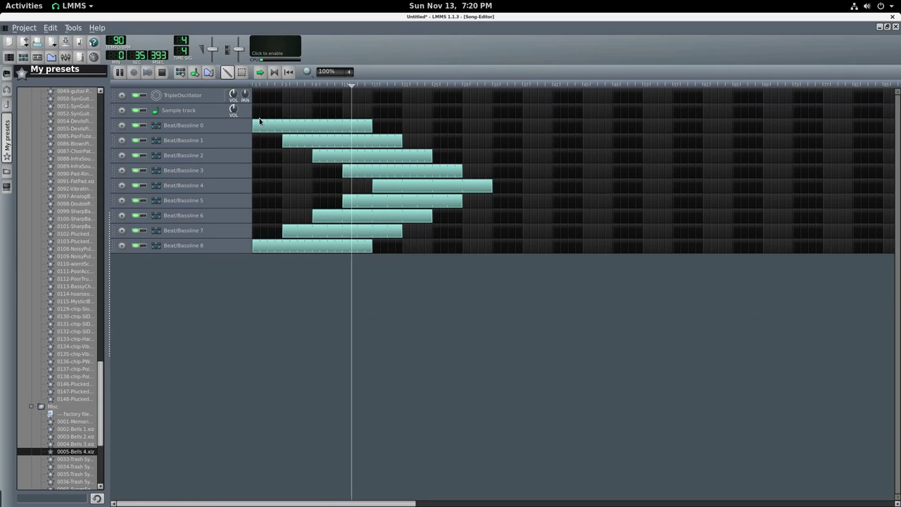
pyautogui.press('space')
pyautogui.click(121, 72)
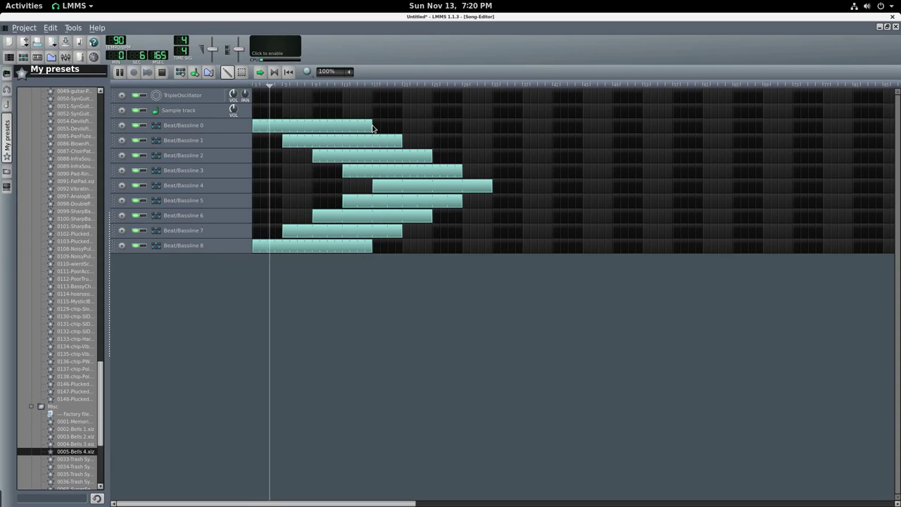
# Step: Extend the Beat/Bassline 0 and 1 segments to bar 45 and the Beat/Bassline 2, 3 and 4 segments to bar 37
pyautogui.moveTo(372, 127); pyautogui.dragTo(582, 126)
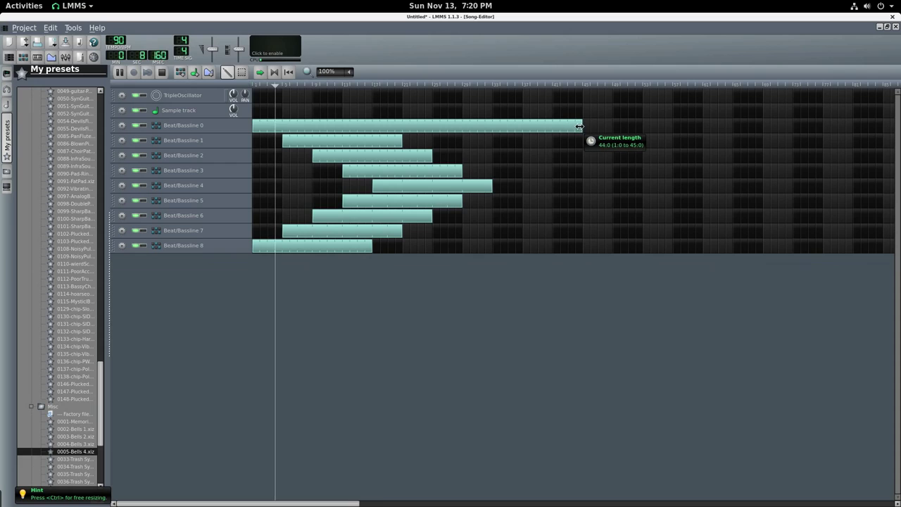
pyautogui.moveTo(402, 144); pyautogui.dragTo(580, 141)
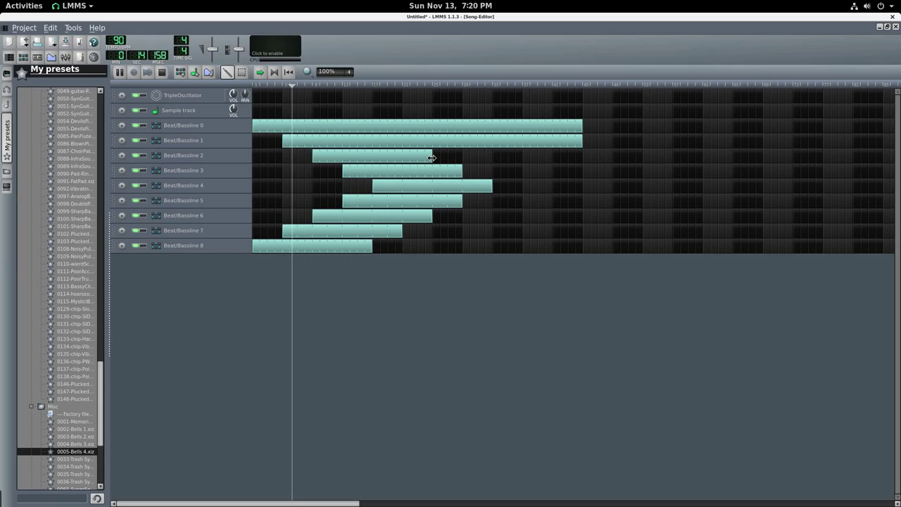
pyautogui.moveTo(431, 157); pyautogui.dragTo(523, 160)
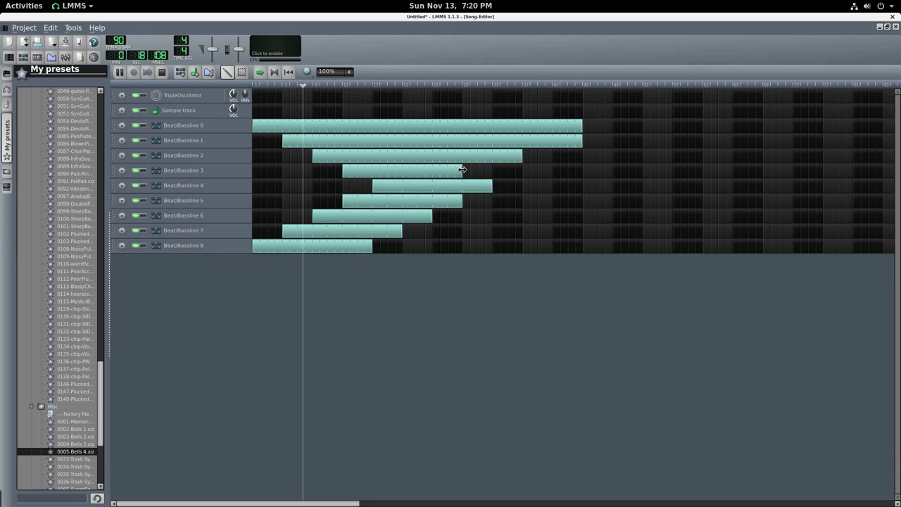
pyautogui.moveTo(462, 170); pyautogui.dragTo(526, 188)
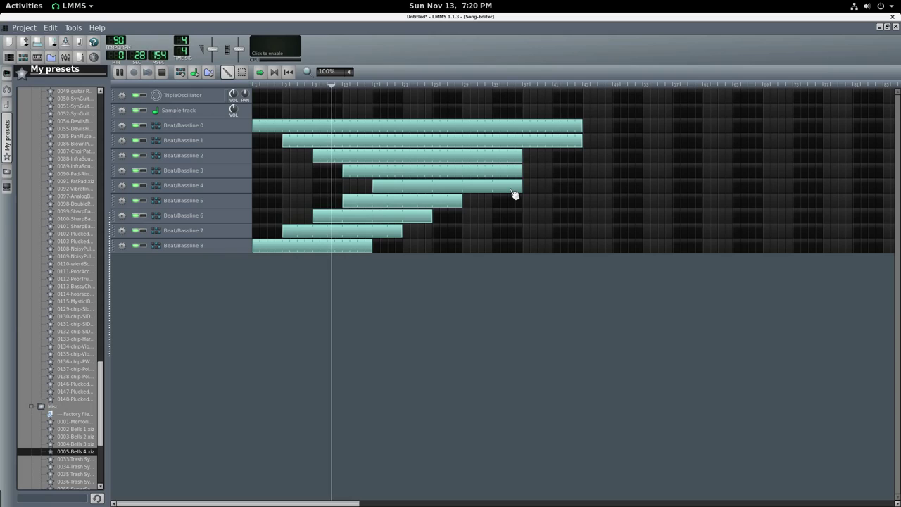
# Step: Add a second segment on Beat/Bassline 5 from bar 37 to 45 and one on Beat/Bassline 6 from bar 37 to 57
pyautogui.click(527, 202)
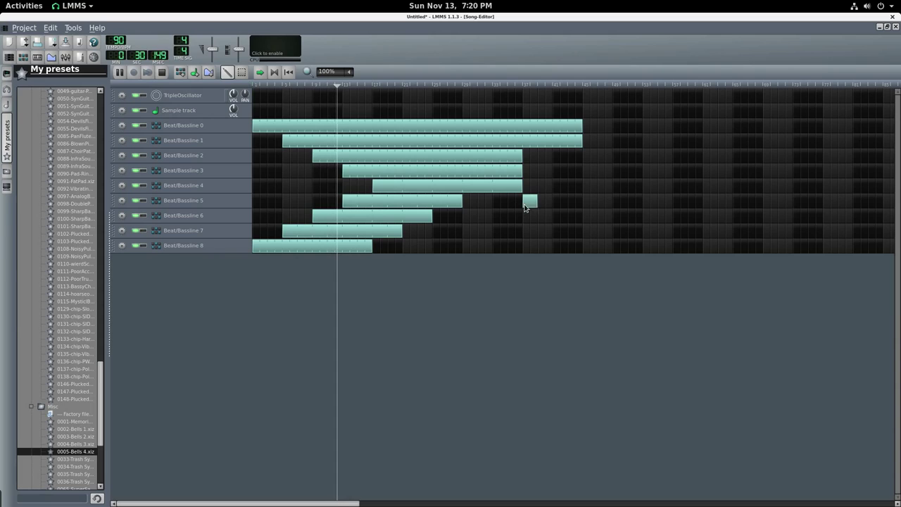
pyautogui.moveTo(537, 202); pyautogui.dragTo(579, 202)
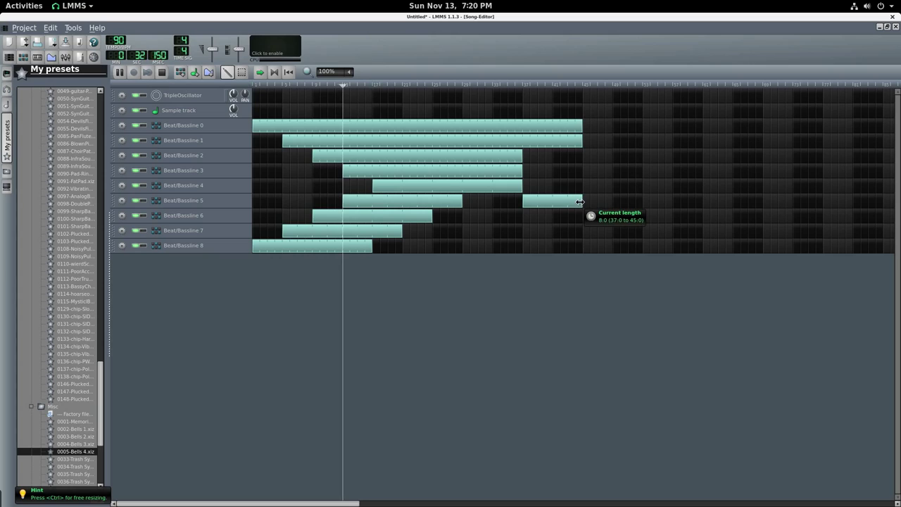
pyautogui.click(529, 218)
pyautogui.moveTo(530, 217); pyautogui.dragTo(673, 217)
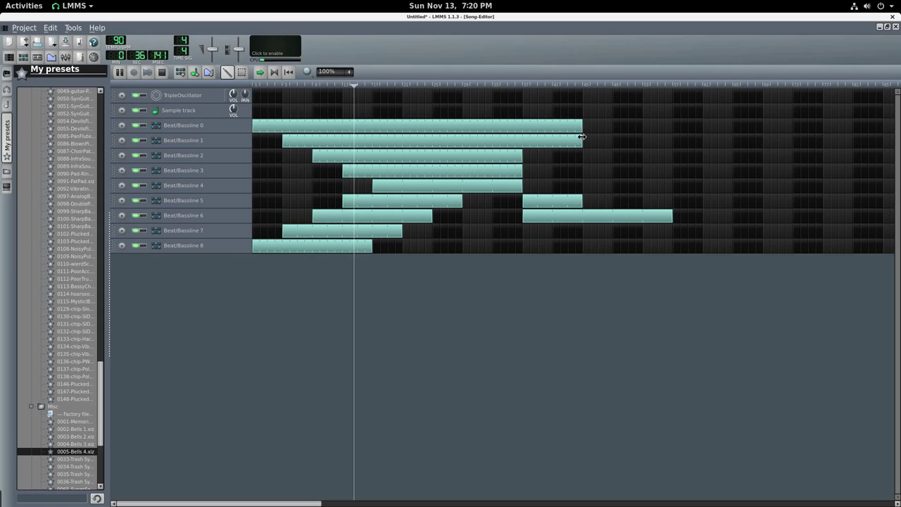
# Step: Extend the Beat/Bassline 1 segment to bar 57 and add a second Beat/Bassline 7 segment from bar 41 to 57
pyautogui.moveTo(583, 137); pyautogui.dragTo(680, 151)
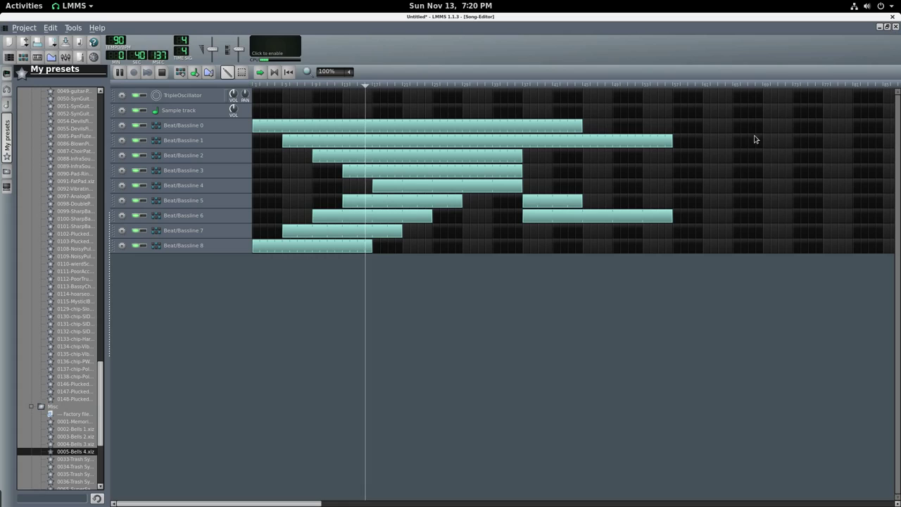
pyautogui.click(559, 232)
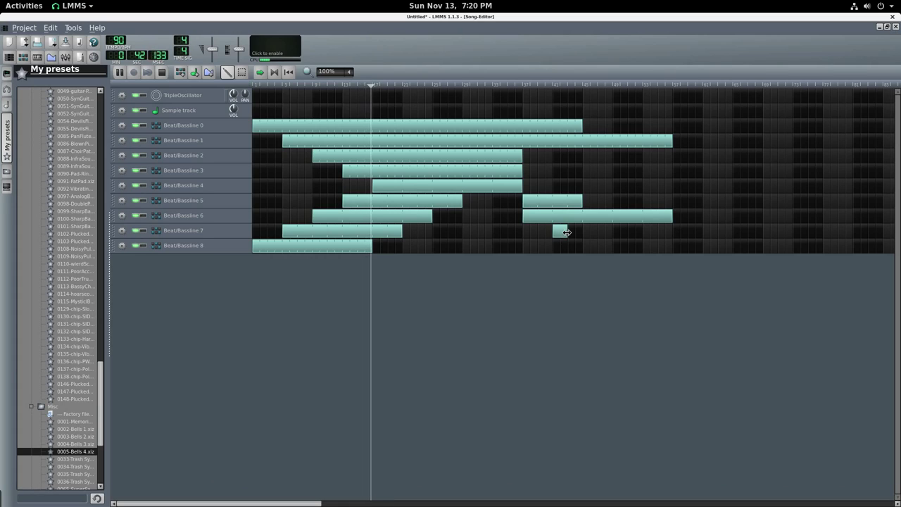
pyautogui.moveTo(566, 232); pyautogui.dragTo(675, 233)
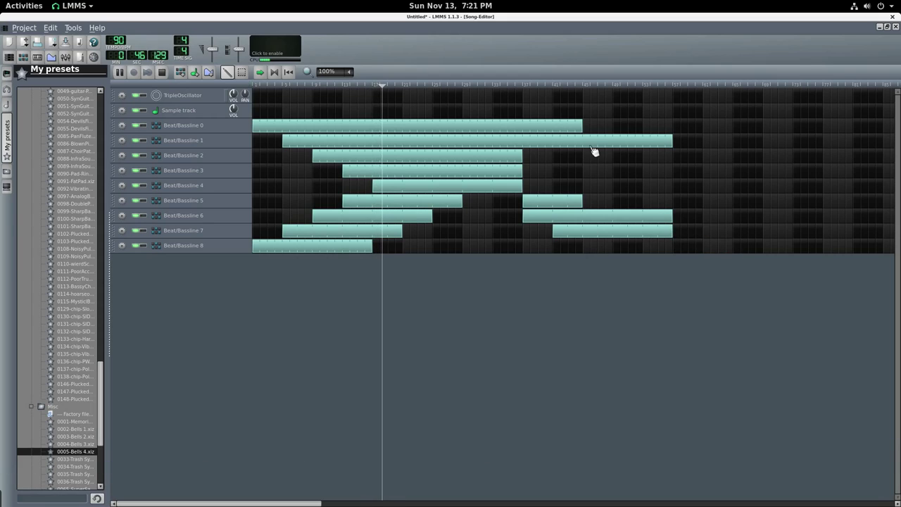
# Step: Add a second segment on Beat/Bassline 2 from bar 49 to 61 and one on Beat/Bassline 3 from bar 53 to 69
pyautogui.click(617, 157)
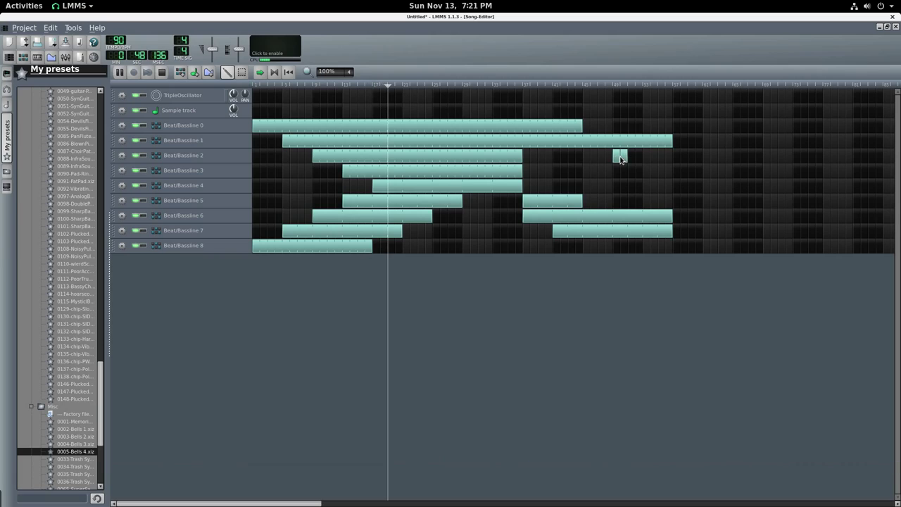
pyautogui.moveTo(627, 159); pyautogui.dragTo(705, 163)
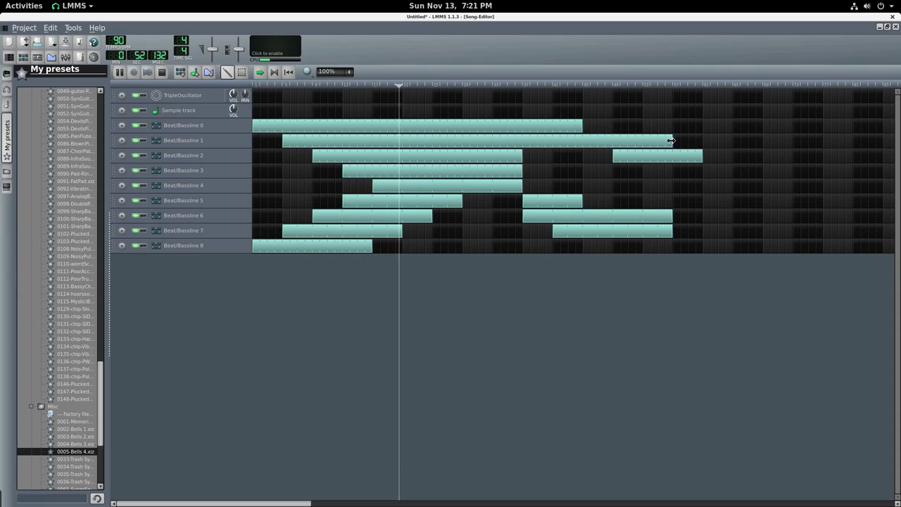
pyautogui.click(645, 170)
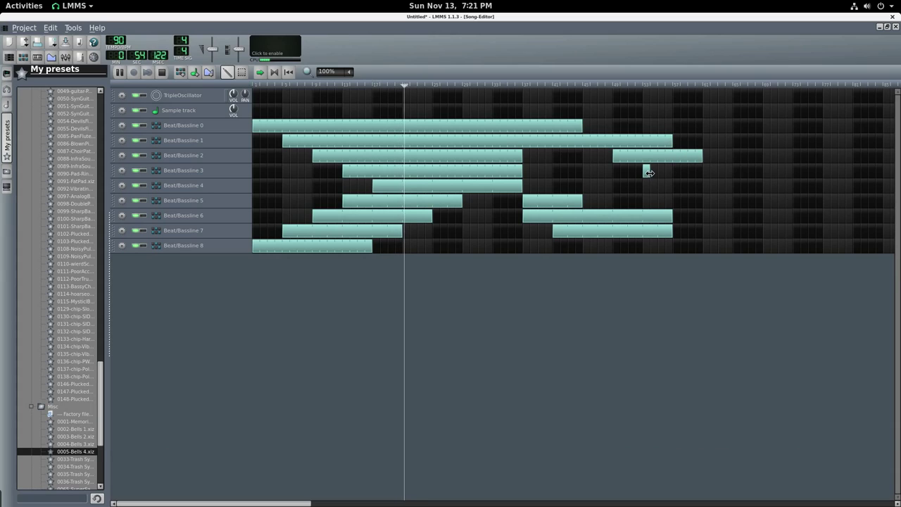
pyautogui.moveTo(648, 172); pyautogui.dragTo(763, 176)
# Step: Add a second Beat/Bassline 0 segment from bar 57 to 73 and enable the master output waveform display
pyautogui.click(676, 125)
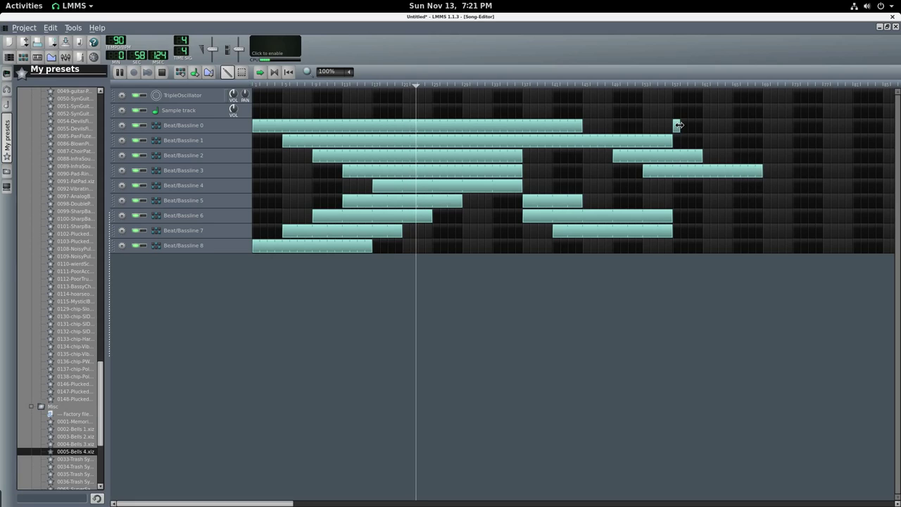
pyautogui.moveTo(680, 126); pyautogui.dragTo(796, 137)
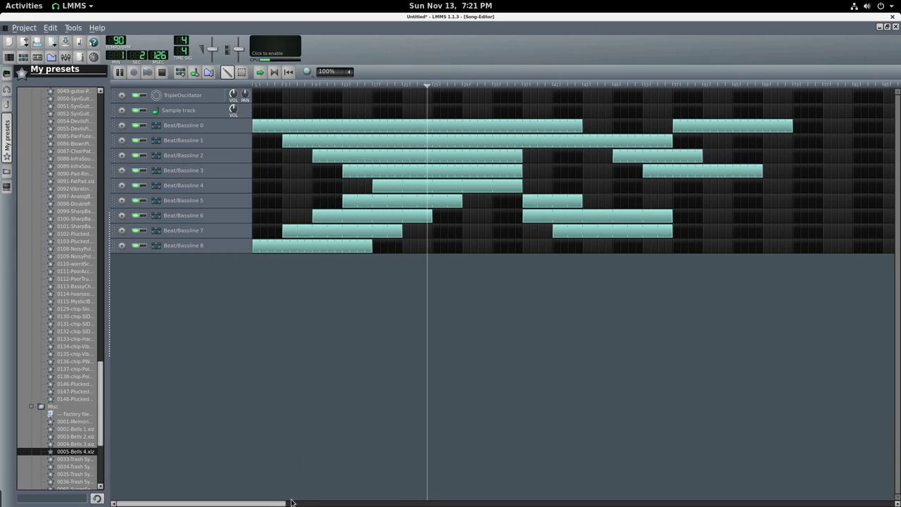
pyautogui.moveTo(280, 504); pyautogui.dragTo(414, 505)
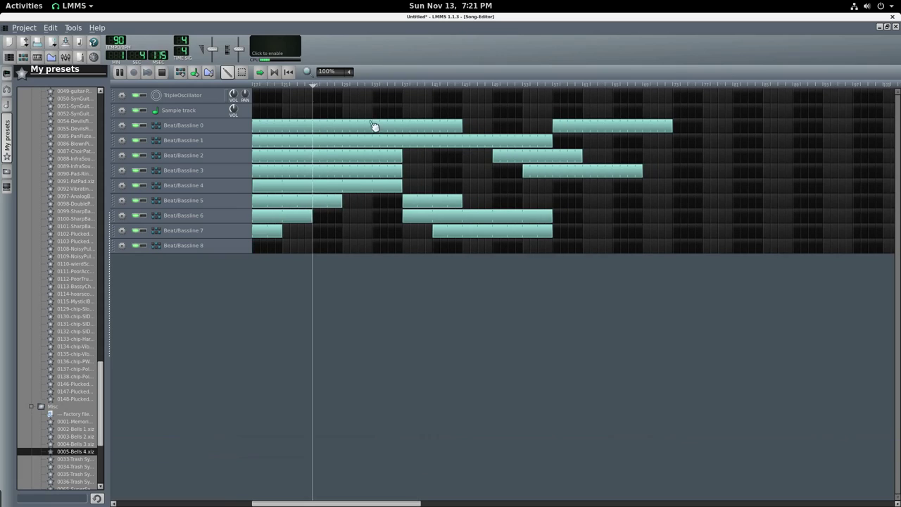
pyautogui.click(274, 51)
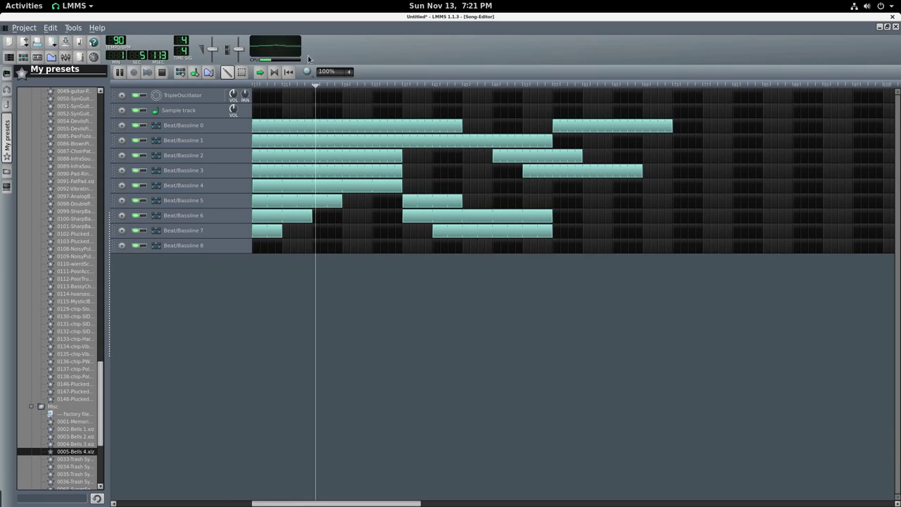
# Step: Add a Beat/Bassline 5 segment from bar 57 to 73 and a Beat/Bassline 4 segment from bar 61 to 73
pyautogui.click(560, 202)
pyautogui.moveTo(568, 203); pyautogui.dragTo(675, 206)
pyautogui.click(588, 188)
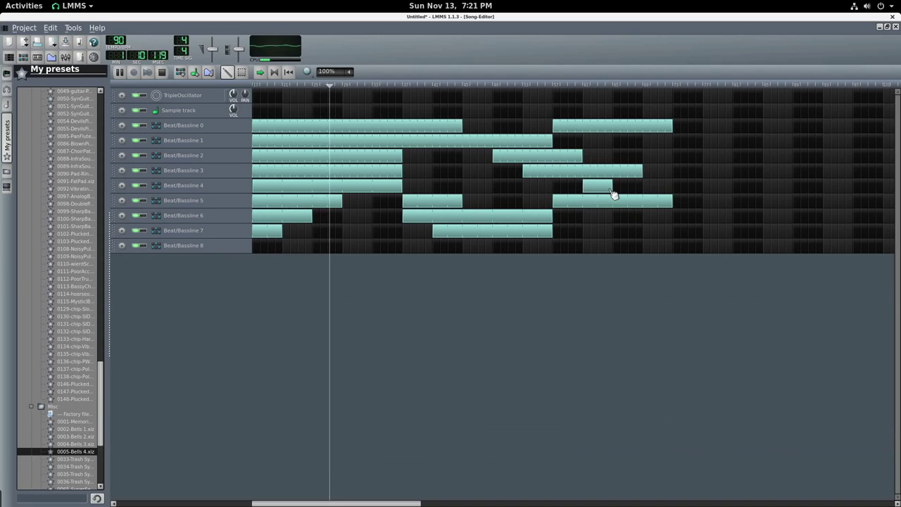
pyautogui.moveTo(612, 188); pyautogui.dragTo(671, 192)
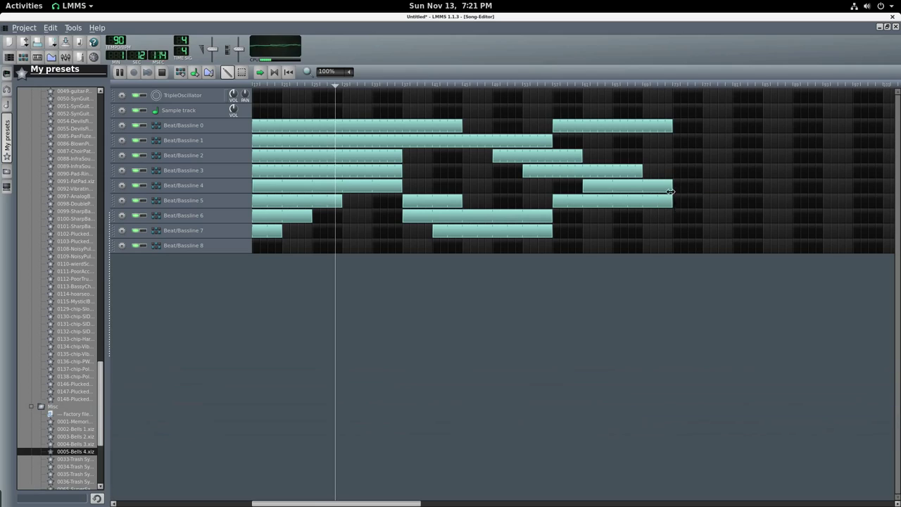
# Step: Add a third Beat/Bassline 7 segment from bar 65 to 81 and shorten its second segment to end at bar 49
pyautogui.click(617, 234)
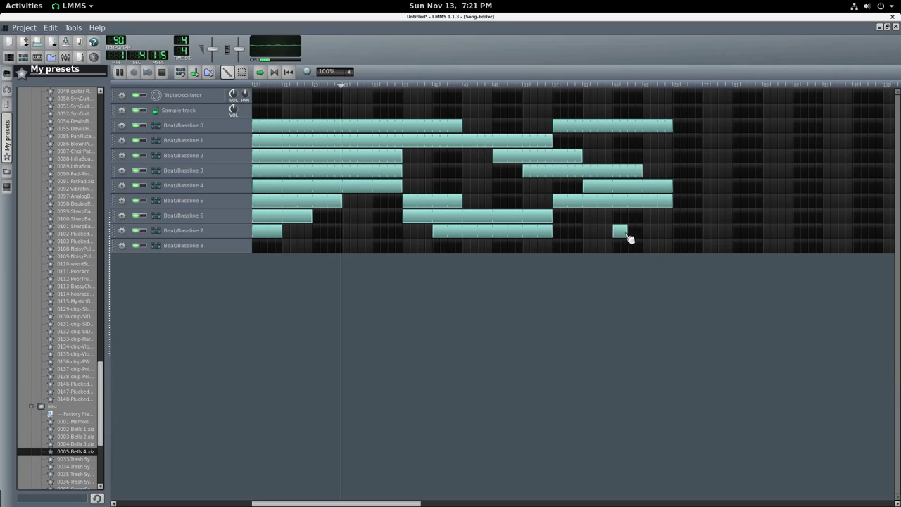
pyautogui.moveTo(626, 233); pyautogui.dragTo(733, 233)
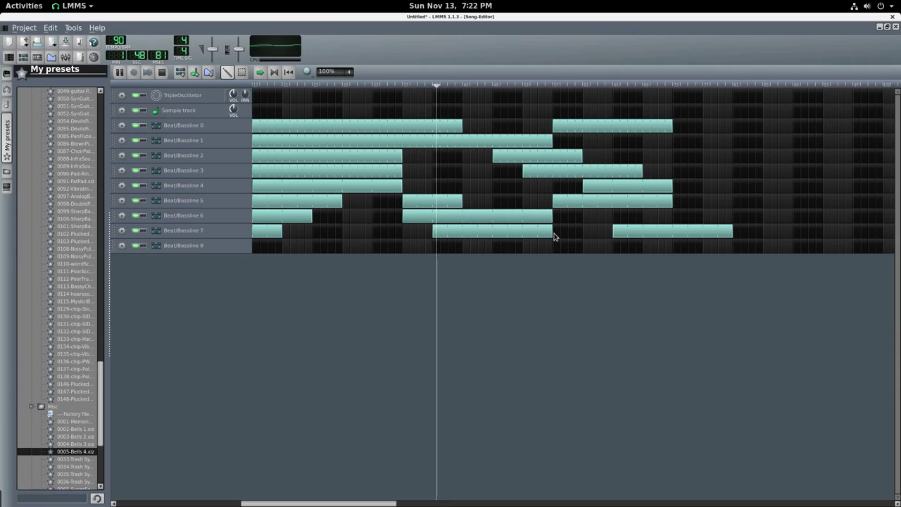
pyautogui.moveTo(552, 233); pyautogui.dragTo(493, 234)
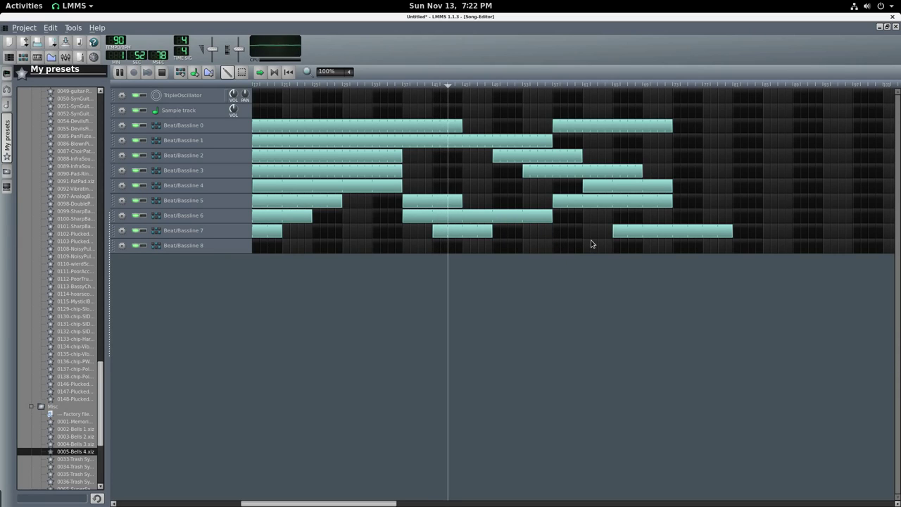
# Step: Adjust the SynGuitarAcoustic3, Twang2 and upper Thick Bass volumes in the Beat+Bassline Editor, bringing Twang2 to about 28%
pyautogui.click(887, 26)
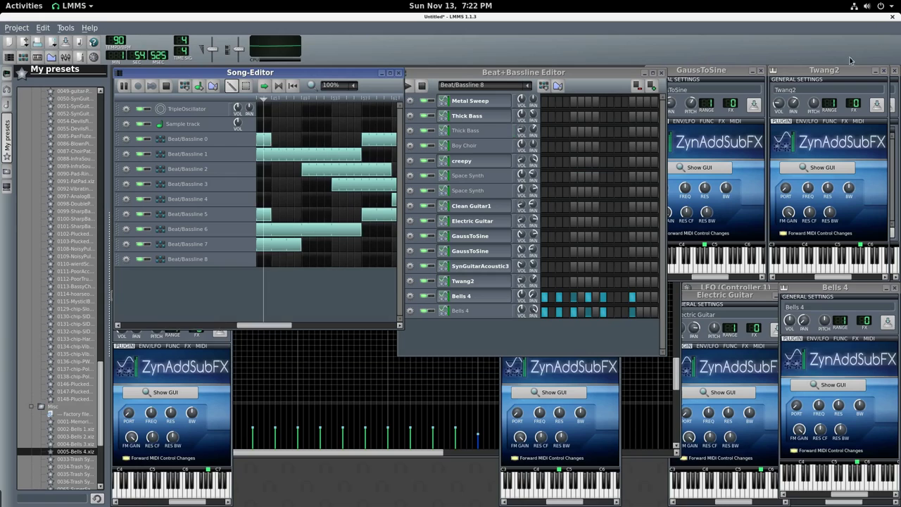
pyautogui.click(529, 278)
pyautogui.moveTo(522, 267); pyautogui.dragTo(522, 289)
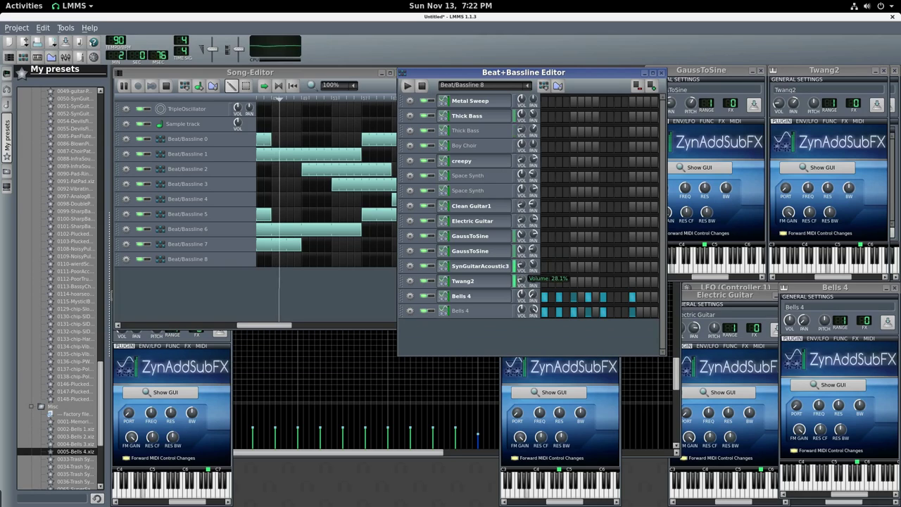
pyautogui.click(356, 75)
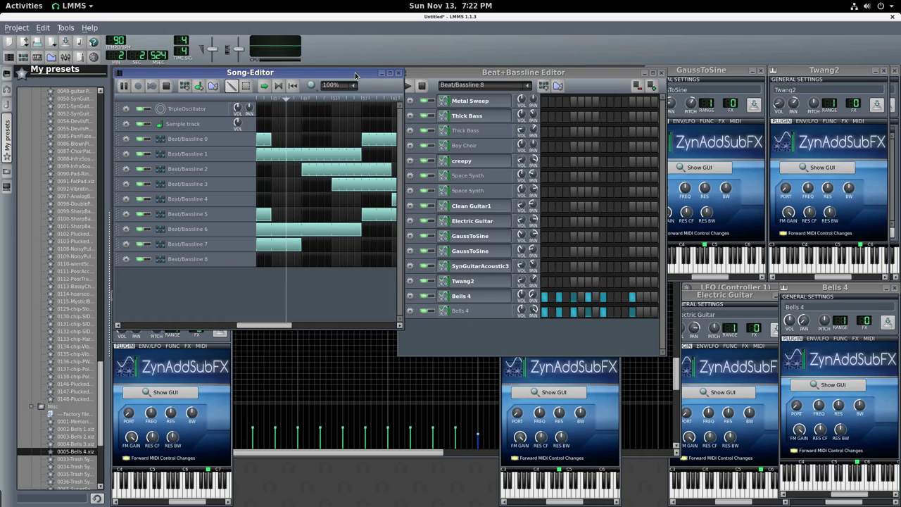
pyautogui.click(527, 266)
pyautogui.moveTo(527, 282); pyautogui.dragTo(528, 281)
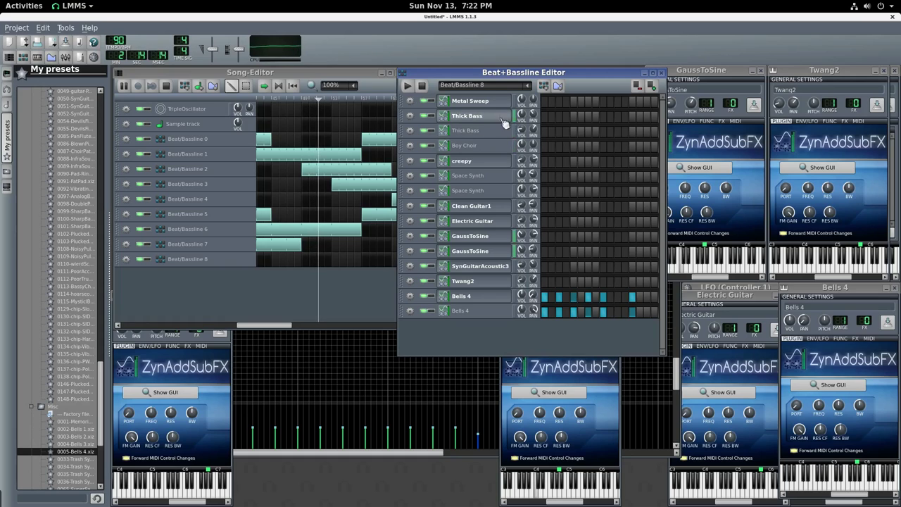
pyautogui.moveTo(527, 117); pyautogui.dragTo(528, 118)
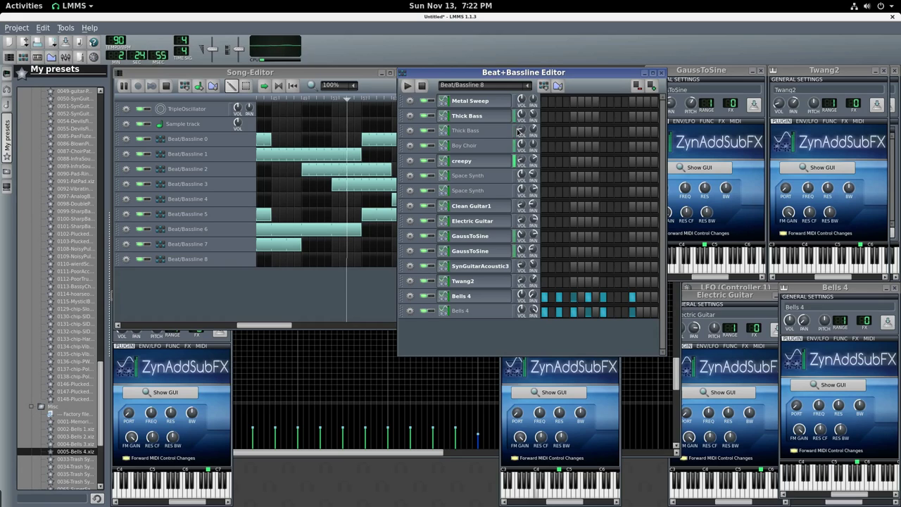
# Step: In the maximized Song-Editor, place the Beat/Bassline 7 segment from bar 65 to 81 and one-bar Beat/Bassline 8 segments at bars 69 and 71
pyautogui.click(349, 70)
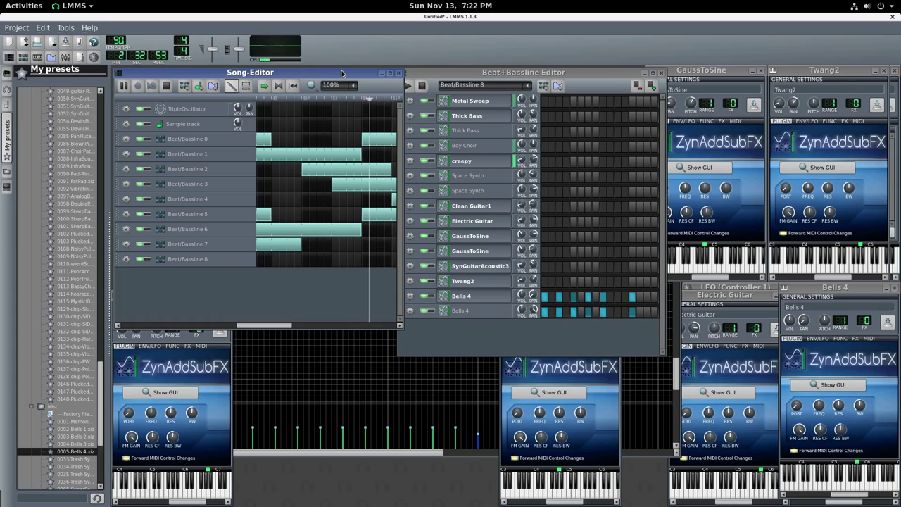
pyautogui.click(391, 75)
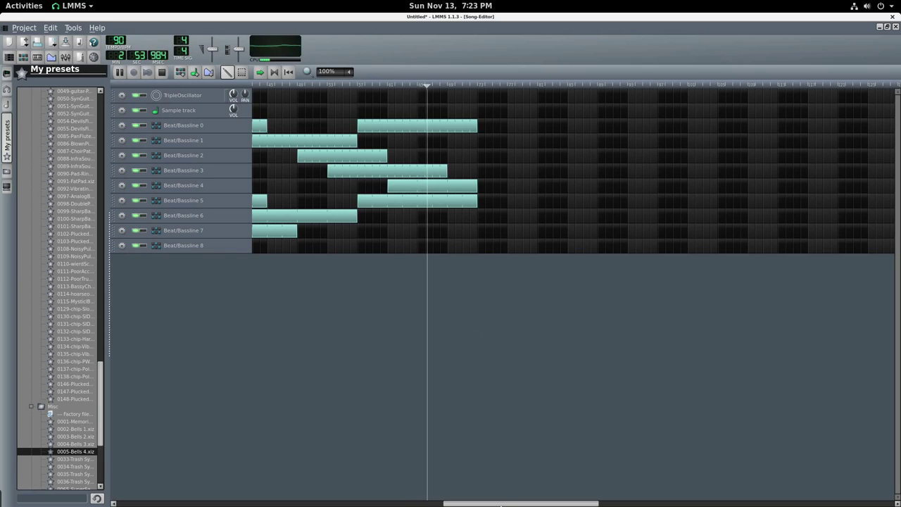
pyautogui.moveTo(501, 504); pyautogui.dragTo(494, 504)
pyautogui.click(437, 231)
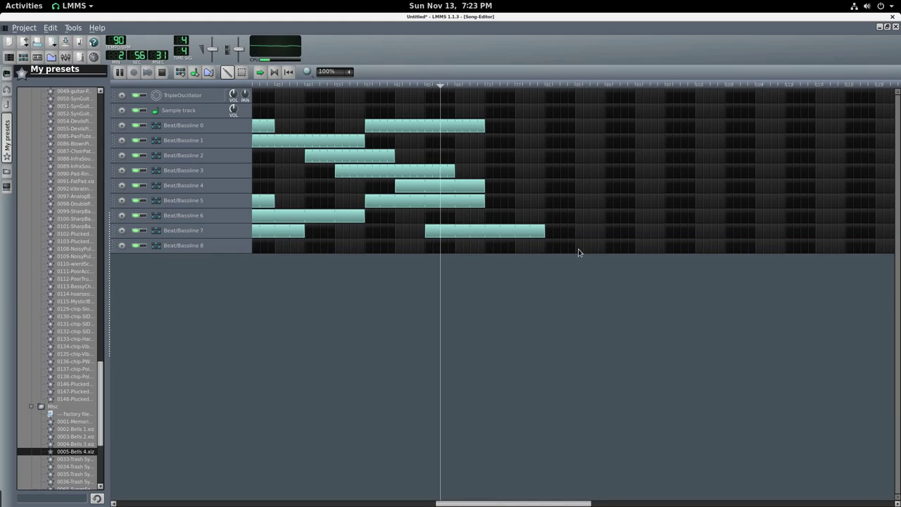
pyautogui.click(458, 248)
pyautogui.click(473, 247)
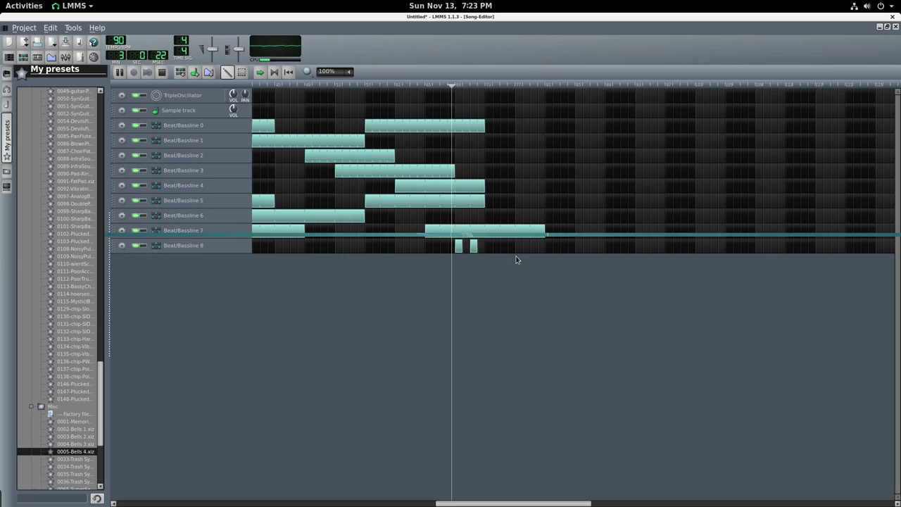
# Step: Add a Beat/Bassline 2 segment from bar 73 to 81 and extend the last Beat/Bassline 4 and 5 segments to bar 81
pyautogui.click(487, 157)
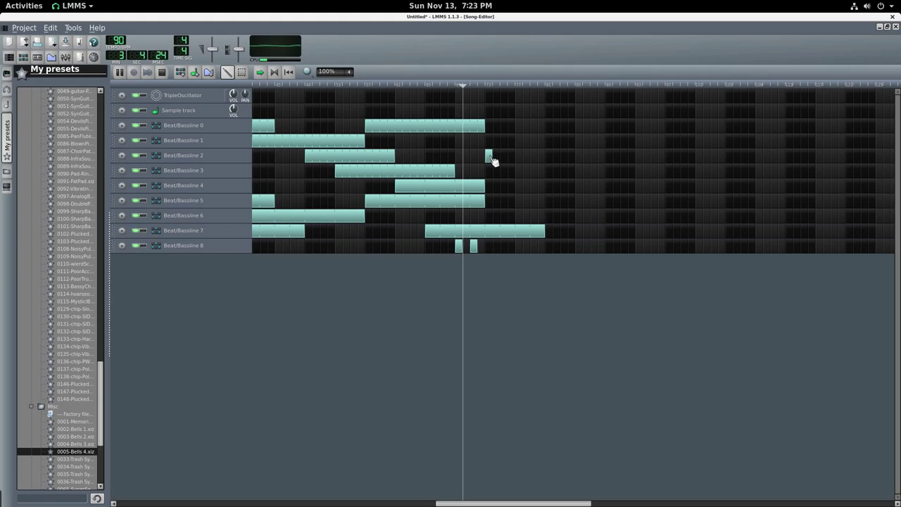
pyautogui.moveTo(490, 155); pyautogui.dragTo(550, 174)
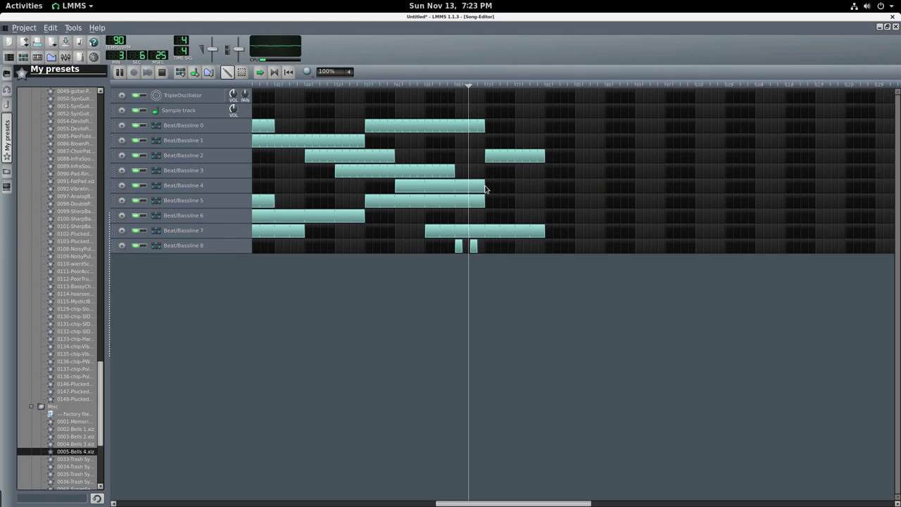
pyautogui.moveTo(484, 186); pyautogui.dragTo(536, 189)
pyautogui.moveTo(545, 190); pyautogui.dragTo(545, 190)
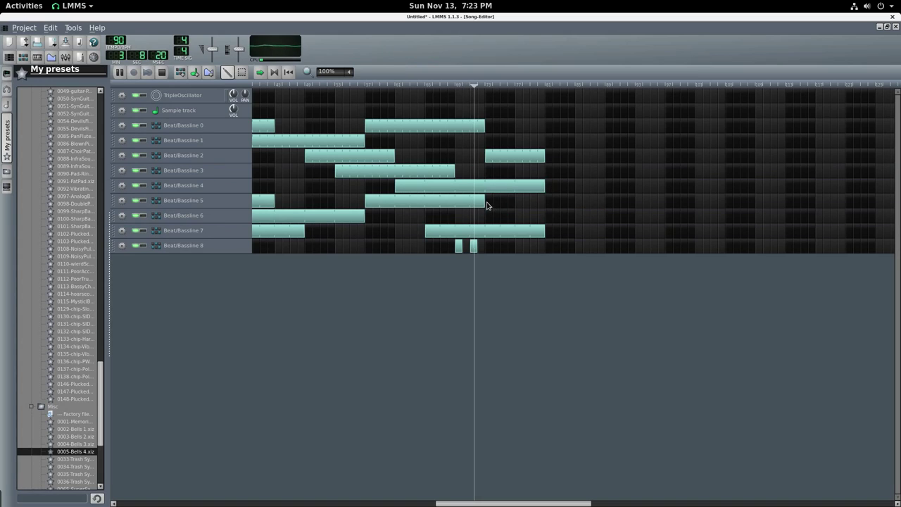
pyautogui.moveTo(484, 201); pyautogui.dragTo(545, 201)
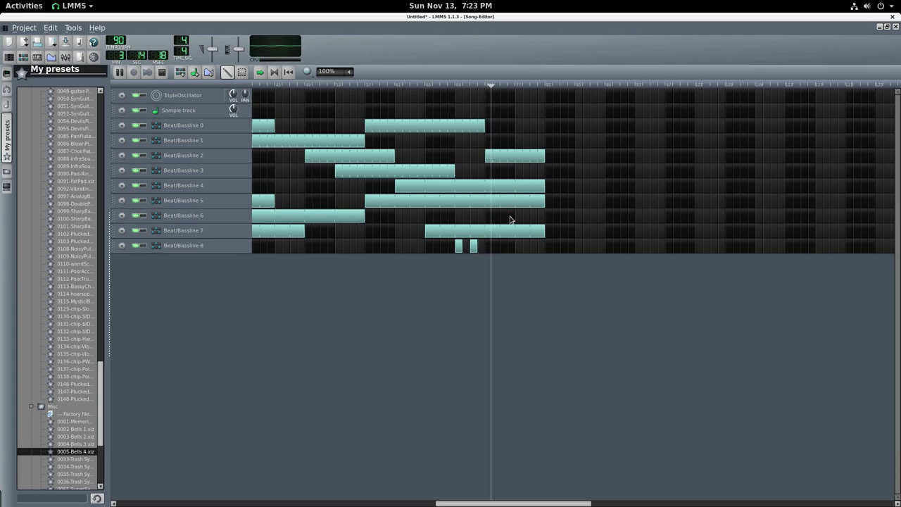
# Step: Add one-bar Beat/Bassline 8 segments at bars 77 and 79 and extend the last Beat/Bassline 2 segment to bar 89
pyautogui.click(519, 246)
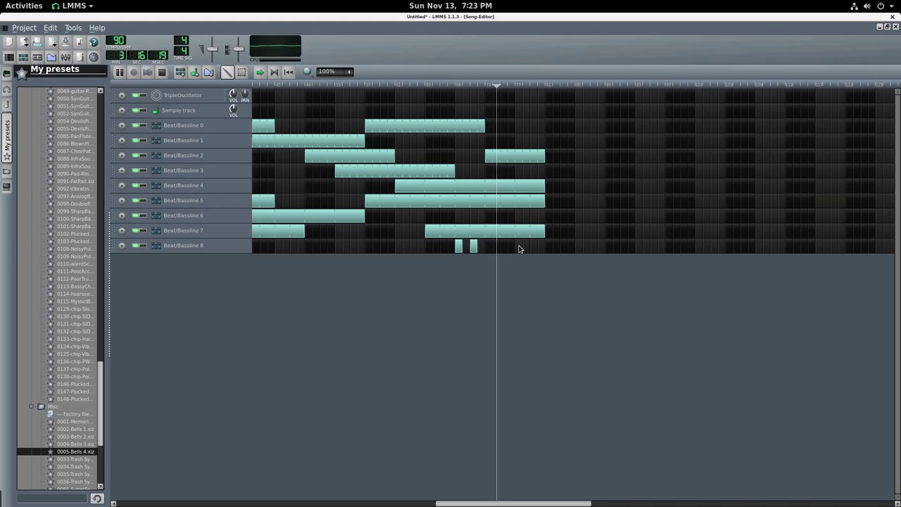
pyautogui.click(533, 245)
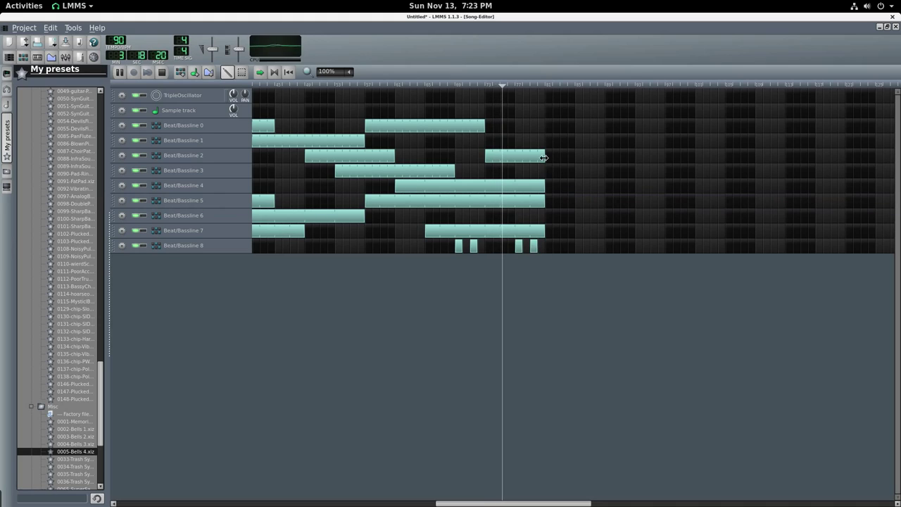
pyautogui.moveTo(543, 161); pyautogui.dragTo(604, 163)
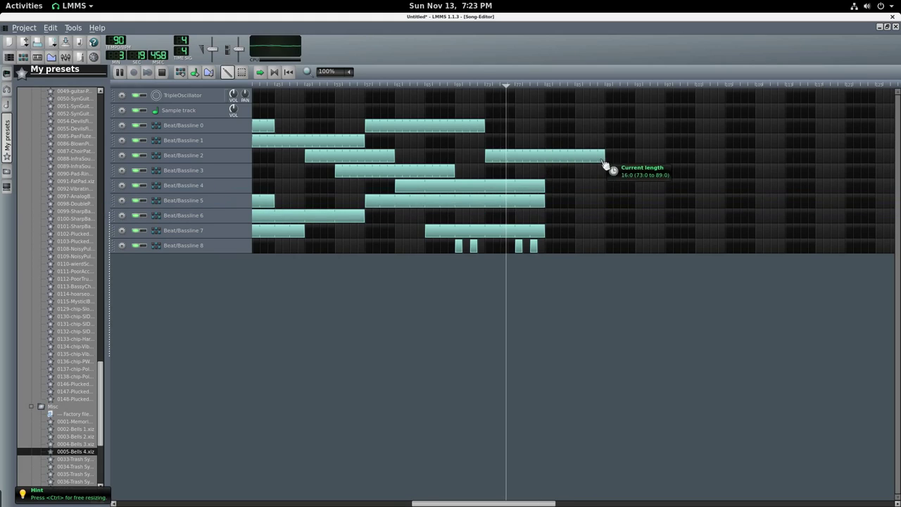
# Step: Add segments on Beat/Bassline 1 and Beat/Bassline 0, each running from bar 81 to 97
pyautogui.click(550, 141)
pyautogui.moveTo(552, 141); pyautogui.dragTo(605, 144)
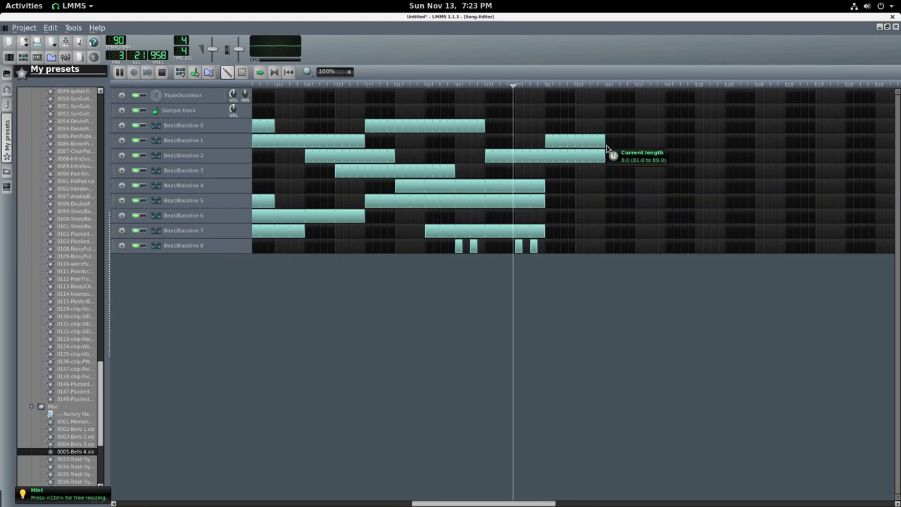
pyautogui.click(550, 126)
pyautogui.moveTo(550, 127); pyautogui.dragTo(664, 130)
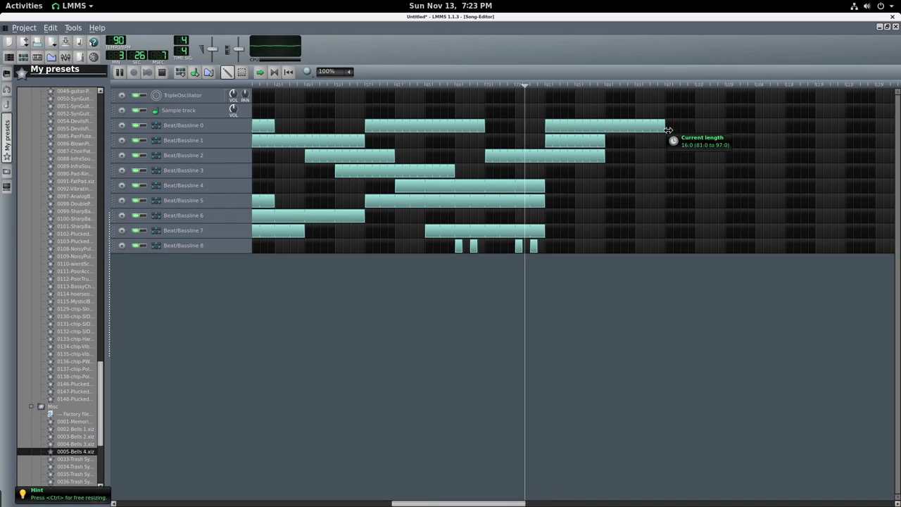
pyautogui.moveTo(605, 141); pyautogui.dragTo(666, 138)
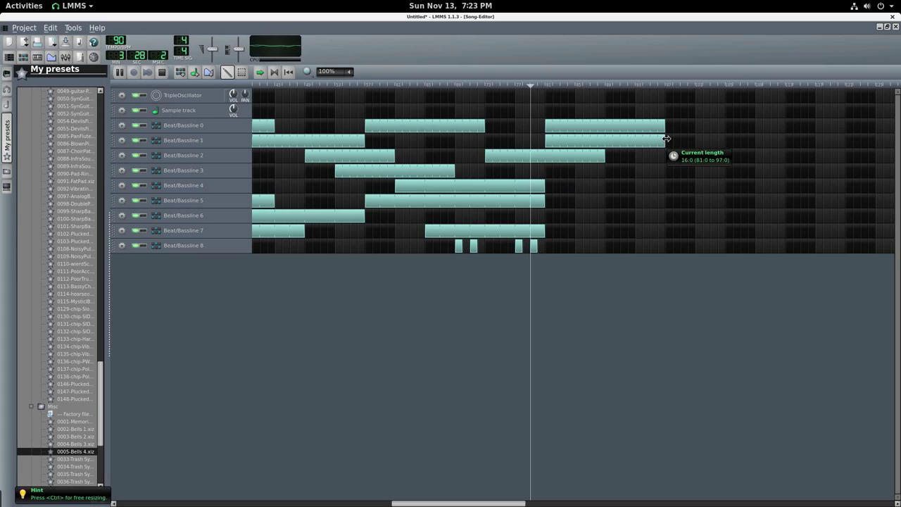
# Step: Add one-bar Beat/Bassline 3 segments at bars 81, 83, 85 and 87, followed by a longer one from bar 89 to 101
pyautogui.click(553, 171)
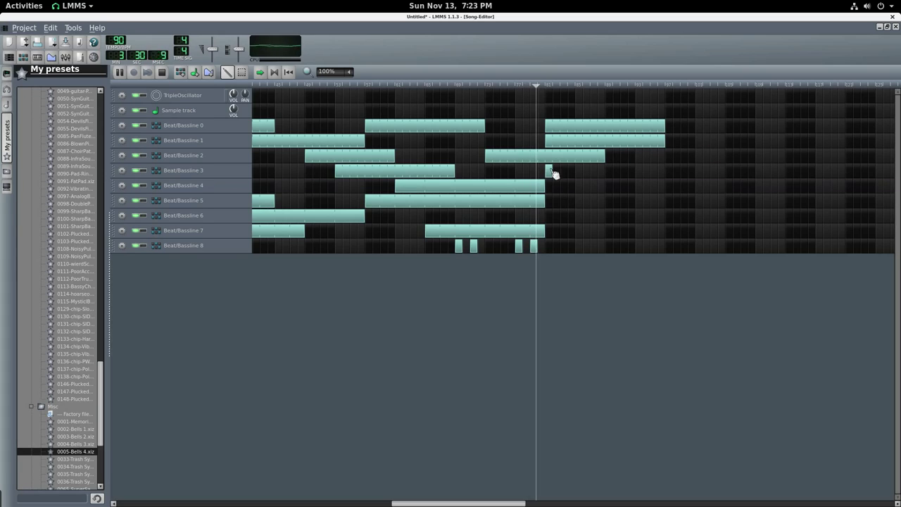
pyautogui.click(565, 171)
pyautogui.click(579, 172)
pyautogui.click(594, 171)
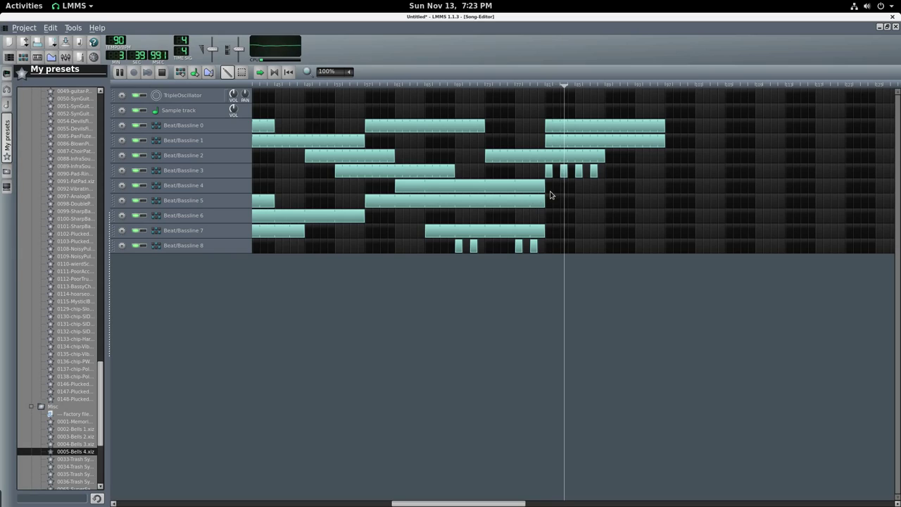
pyautogui.click(608, 171)
pyautogui.moveTo(612, 171); pyautogui.dragTo(695, 173)
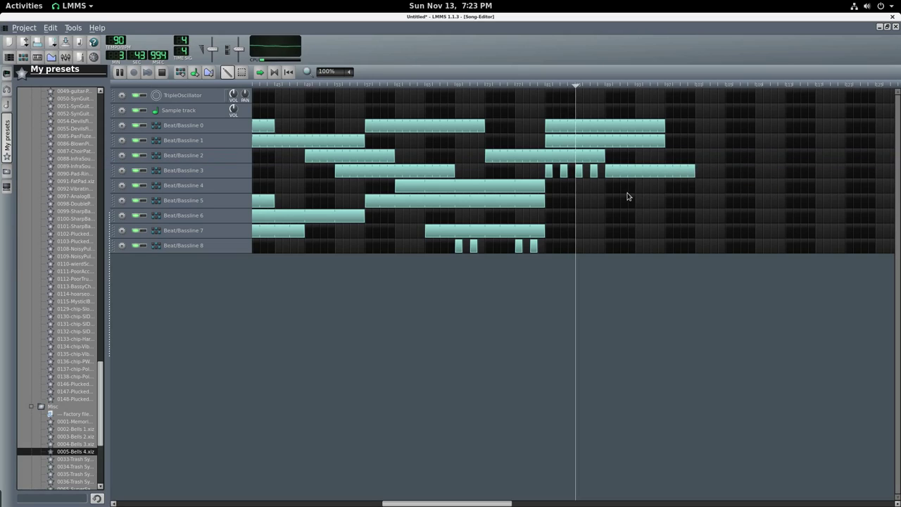
# Step: Add Beat/Bassline 6 segments from bar 85 to 89 and 93 to 97, and a Beat/Bassline 4 segment from bar 97 to 101
pyautogui.click(582, 220)
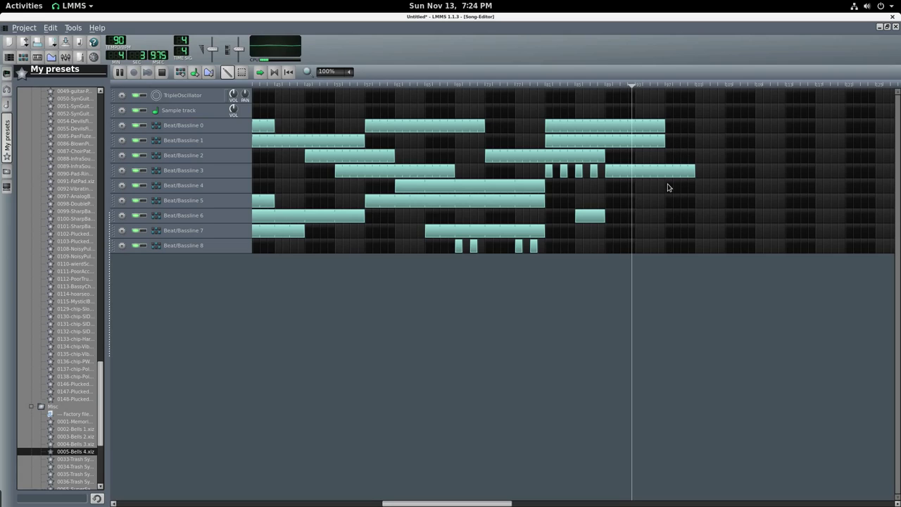
pyautogui.click(642, 217)
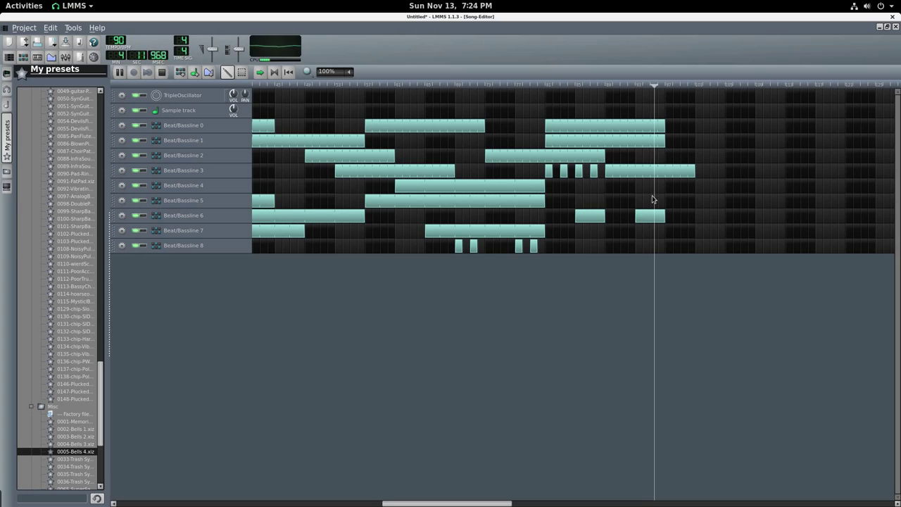
pyautogui.click(670, 186)
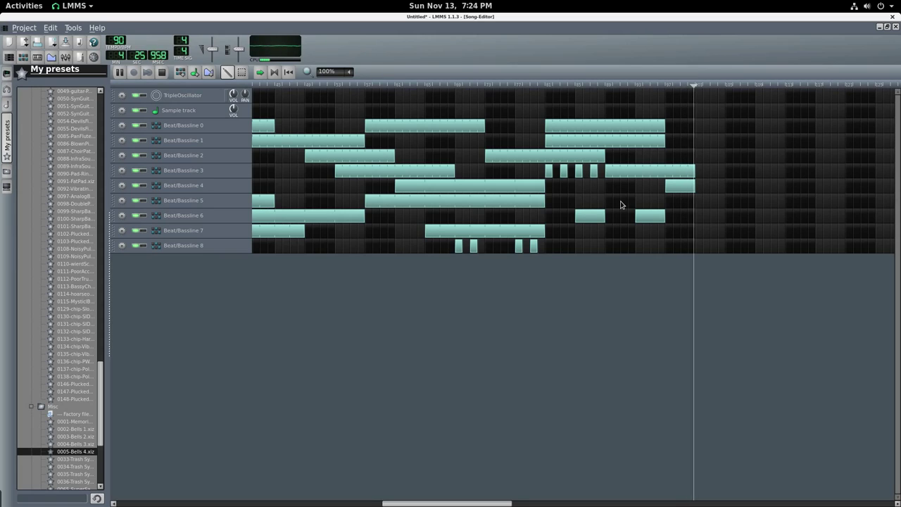
# Step: Extend the last Beat/Bassline 3 segment to bar 105 and place a one-bar segment on the Sample track at bar 108
pyautogui.moveTo(694, 173); pyautogui.dragTo(725, 169)
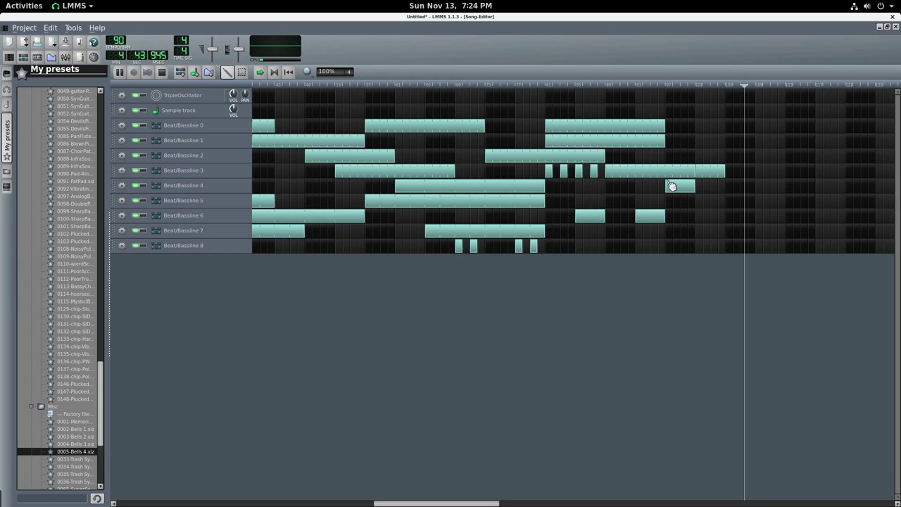
pyautogui.click(752, 111)
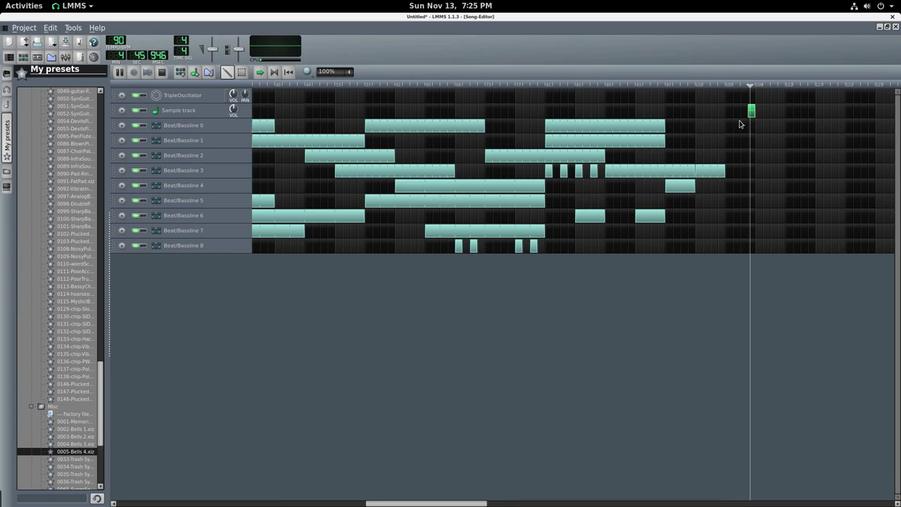
pyautogui.hotkey('ctrl', 'alt', 't')
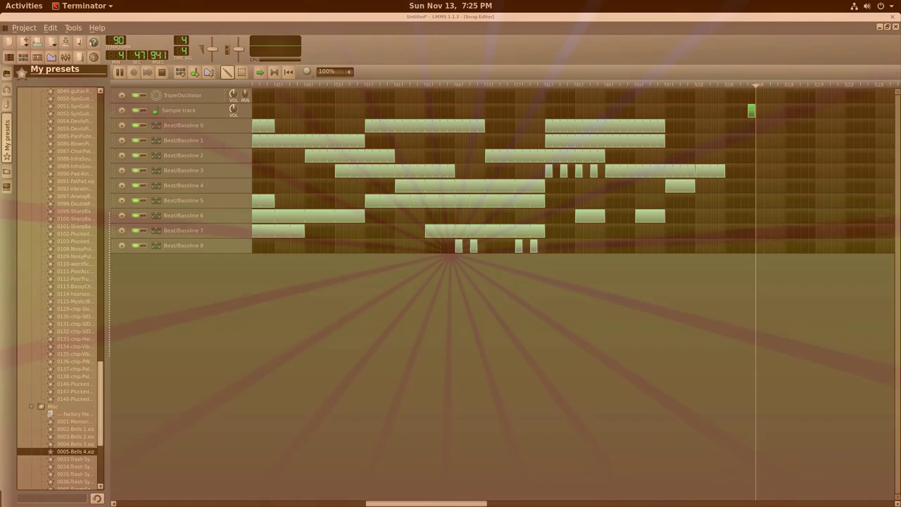